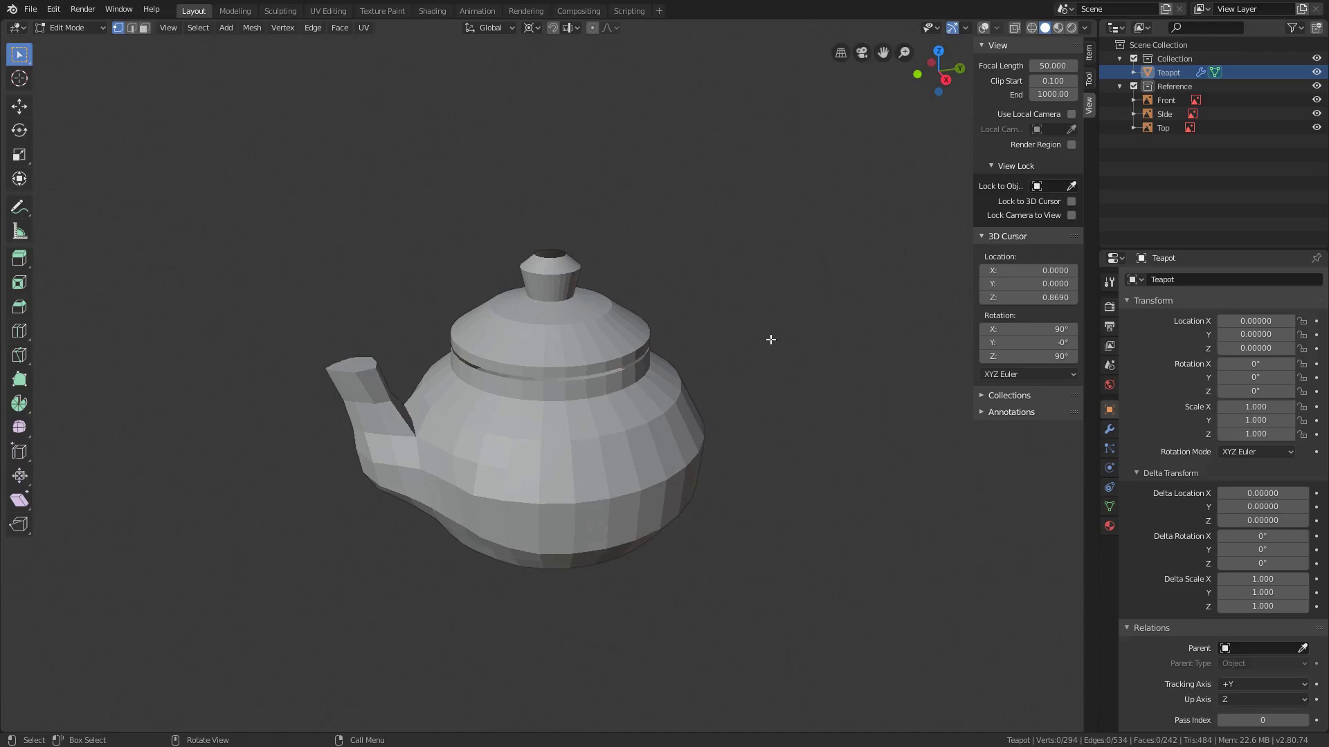
Turn on the viewport overlays and display the model in wireframe shading with X-Ray set to 0
{"action": "left_click", "coordinate": [983, 28]}
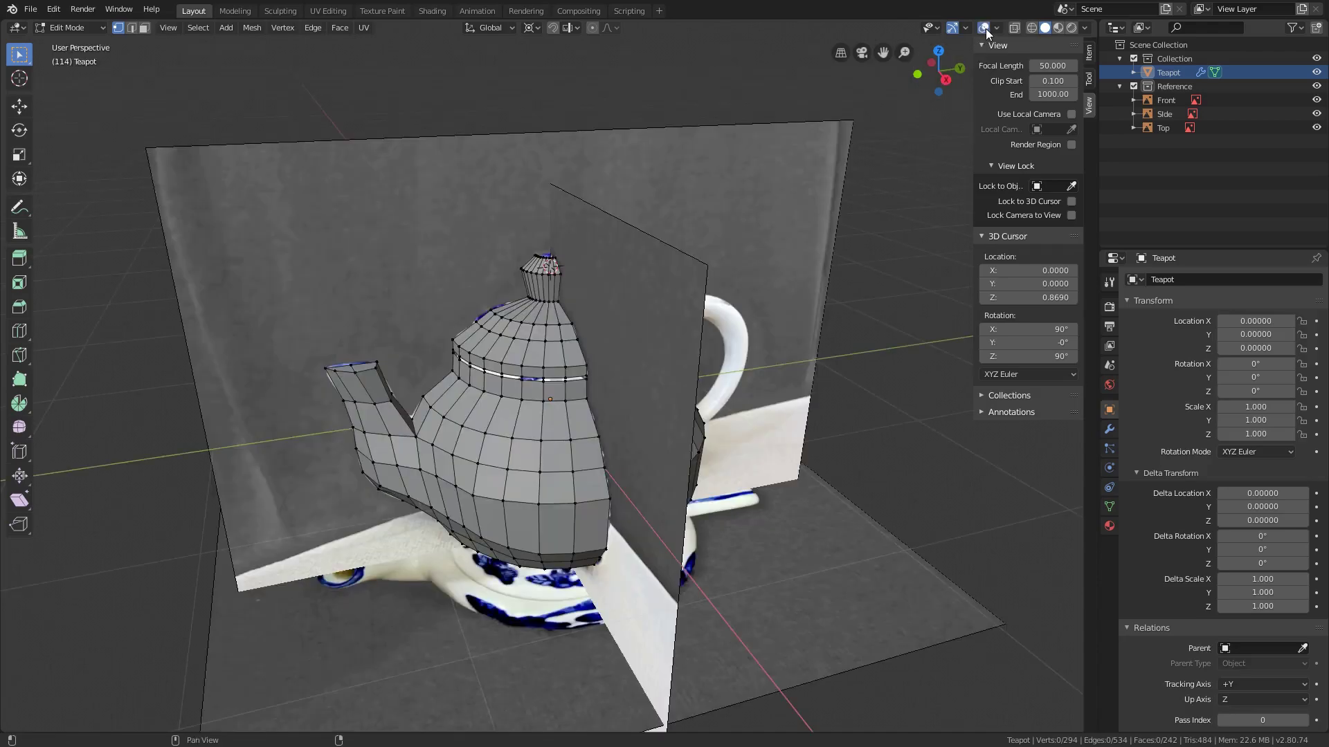
{"action": "left_click", "coordinate": [1015, 28]}
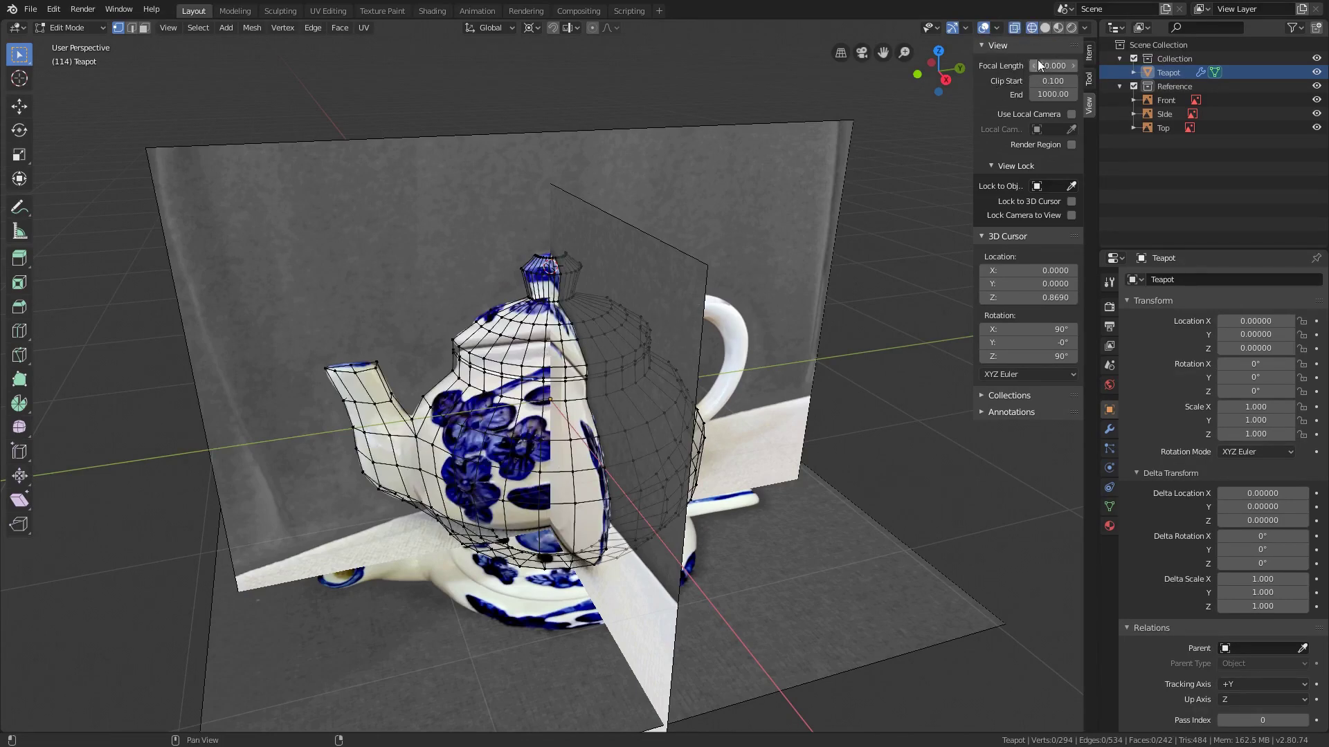
{"action": "left_click", "coordinate": [1085, 27]}
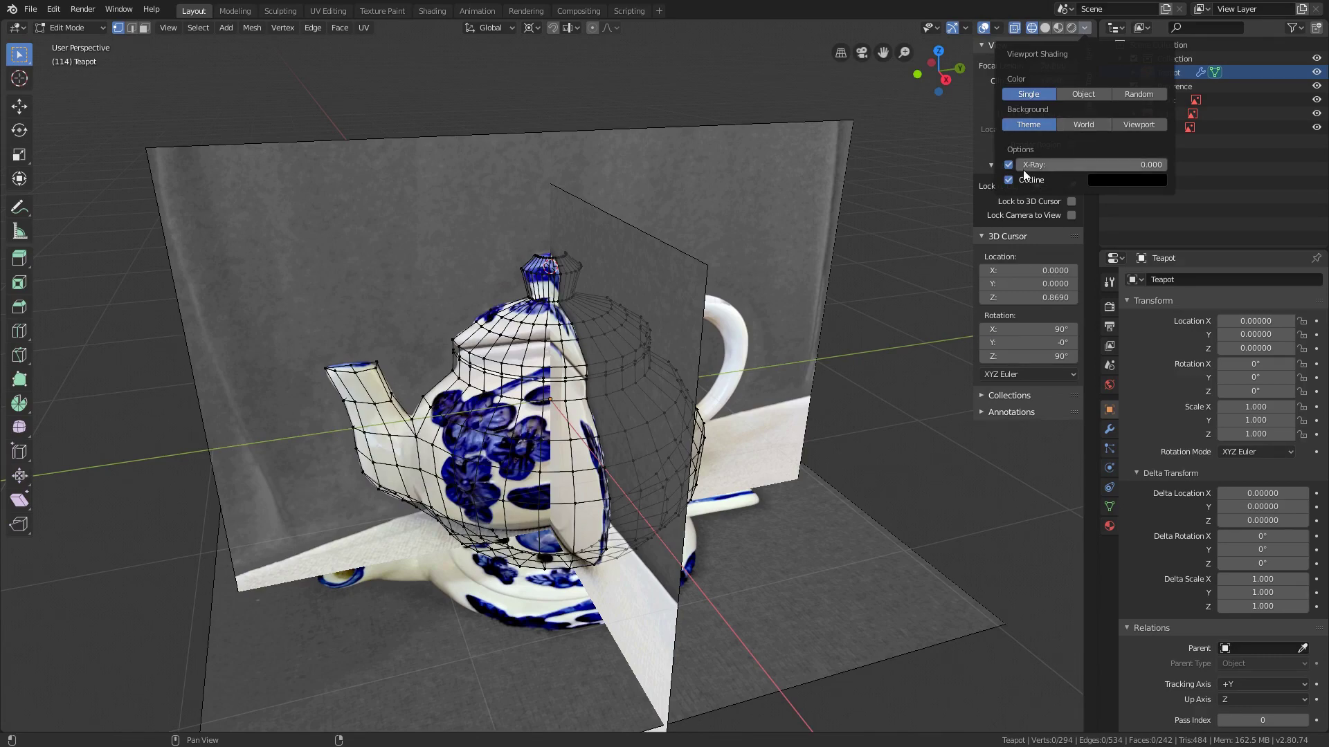
{"action": "left_click_drag", "start_coordinate": [1147, 164], "coordinate": [1004, 162]}
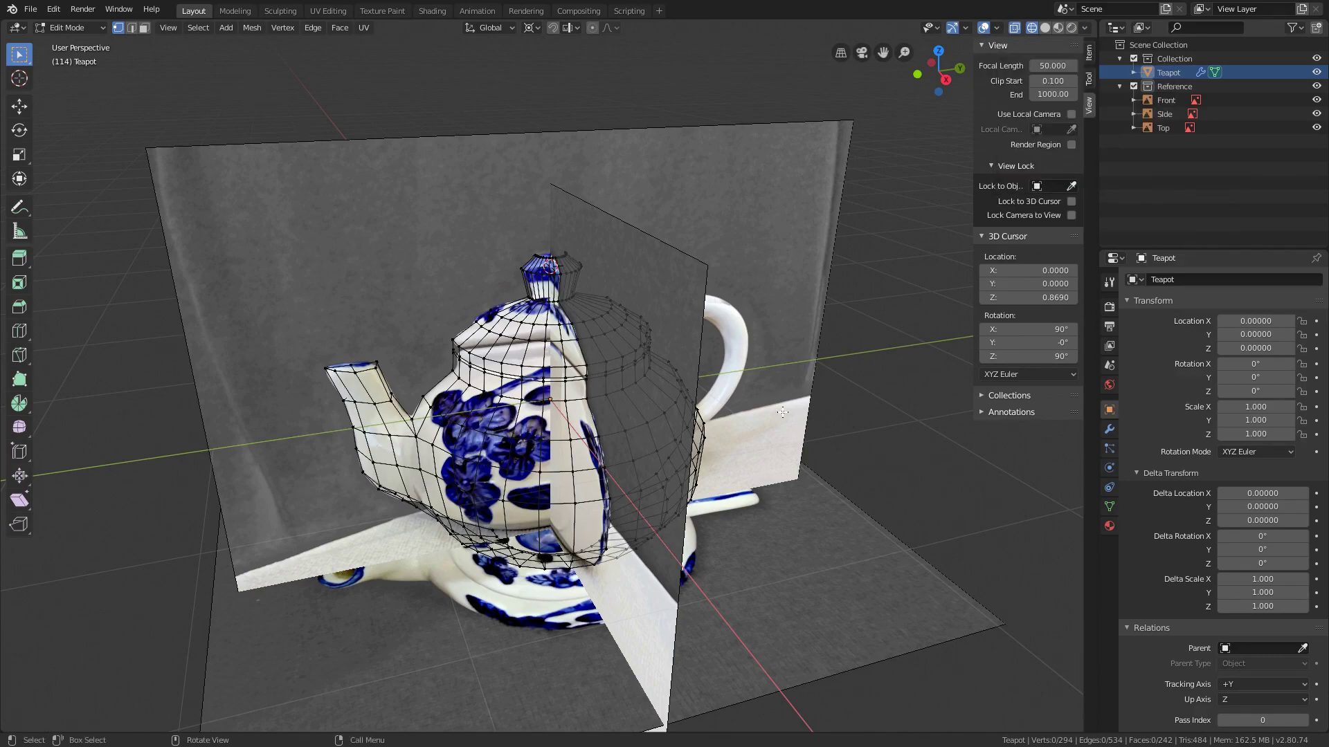
Add a Bezier curve object in Object Mode from the right orthographic view
{"action": "key", "text": "KP_3"}
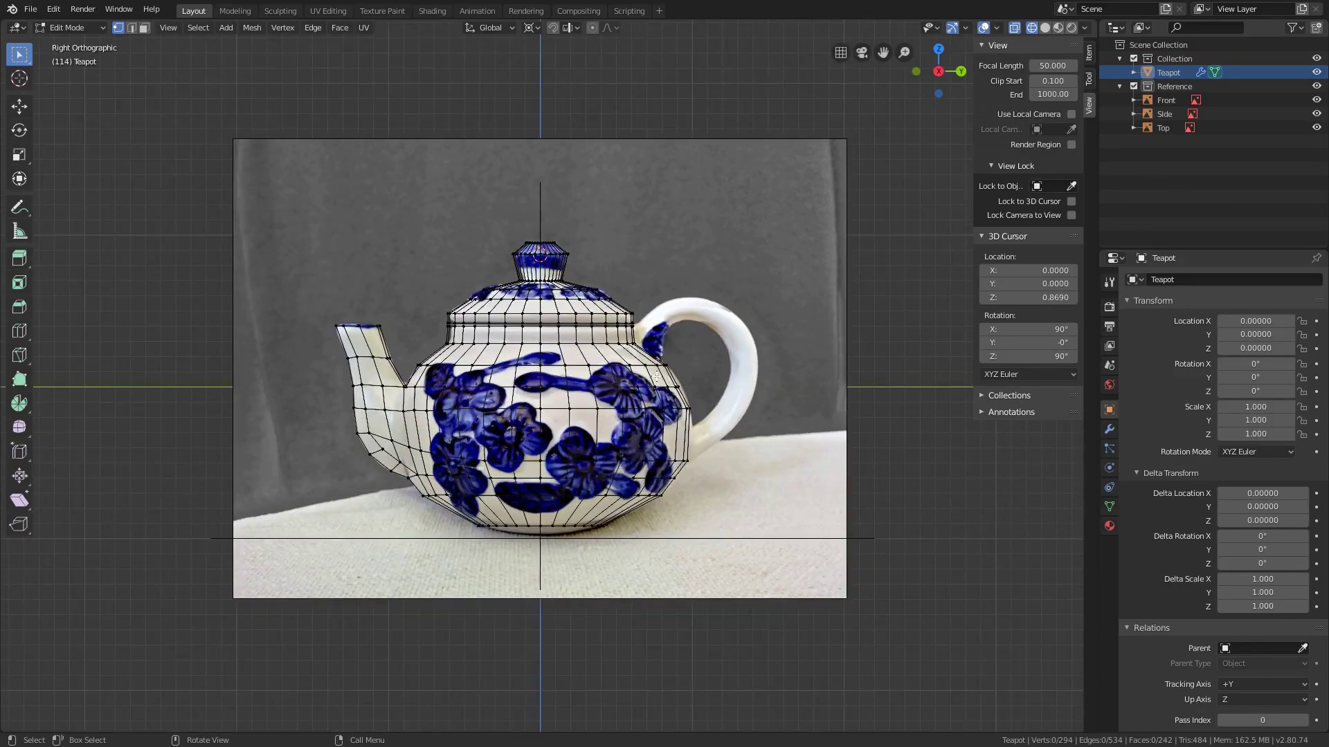
{"action": "scroll", "coordinate": [710, 389], "scroll_direction": "up", "scroll_amount": 3}
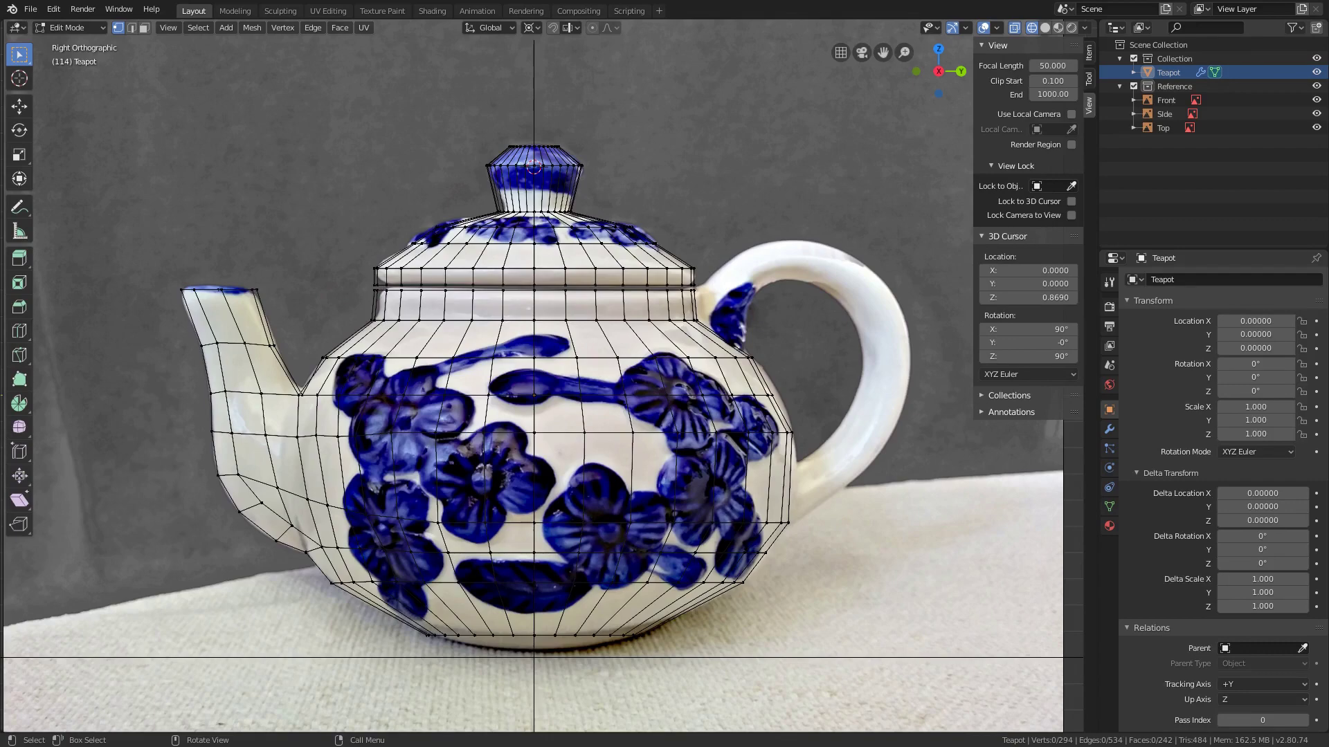
{"action": "key", "text": "Tab"}
{"action": "key", "text": "shift+a"}
{"action": "mouse_move", "coordinate": [791, 381]}
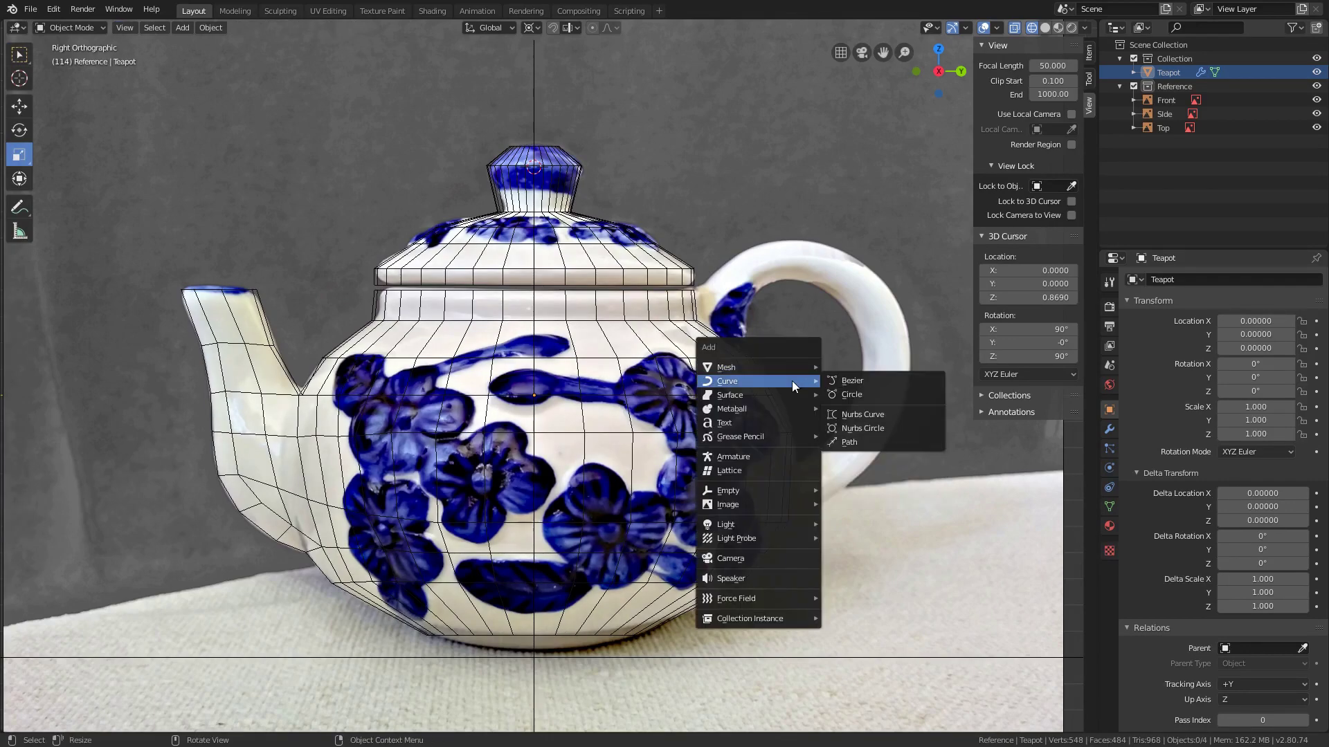
{"action": "left_click", "coordinate": [850, 366]}
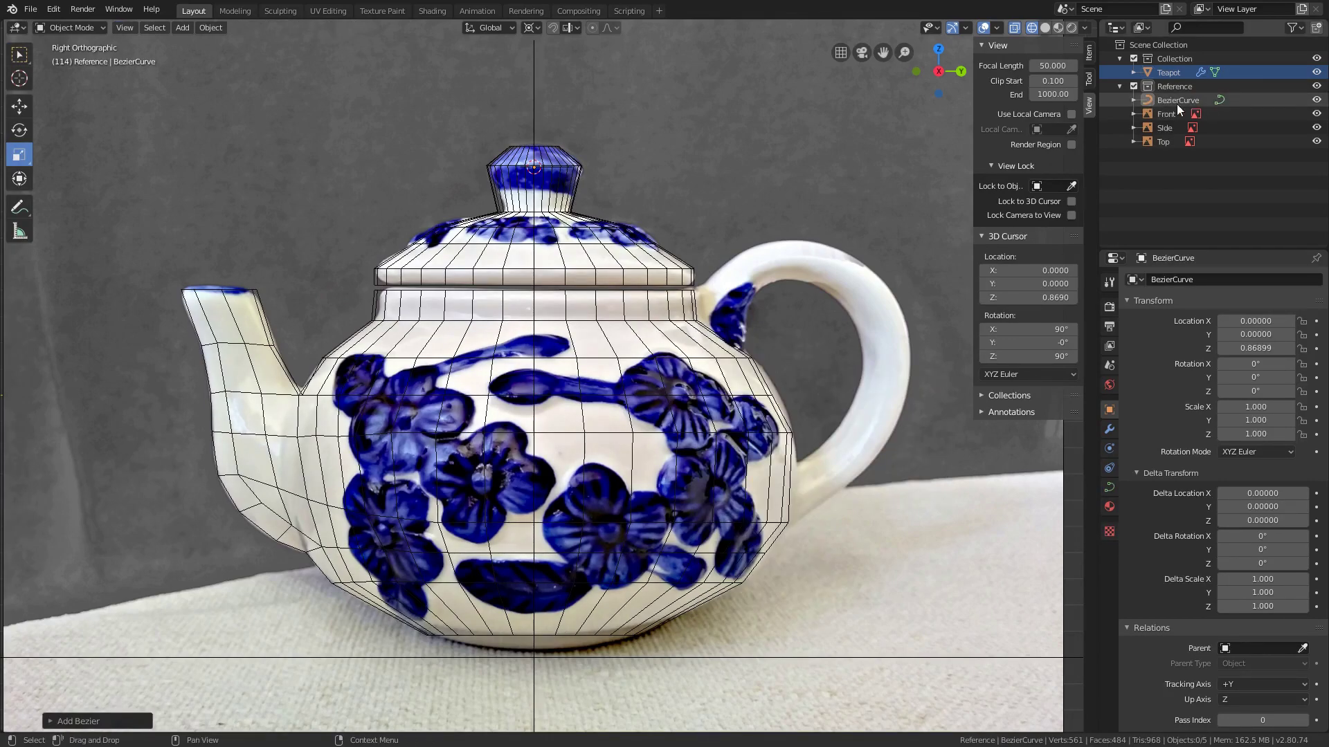
Move the new Bezier curve into Collection and rename it Handle
{"action": "left_click_drag", "start_coordinate": [1184, 103], "coordinate": [1177, 68]}
{"action": "double_click", "coordinate": [1174, 72]}
{"action": "type", "text": "Handle"}
{"action": "key", "text": "Return"}
Snap the 3D cursor to the Teapot's rim vertex where the reference handle's upper end joins the body
{"action": "middle_click_drag", "start_coordinate": [804, 135], "coordinate": [534, 309]}
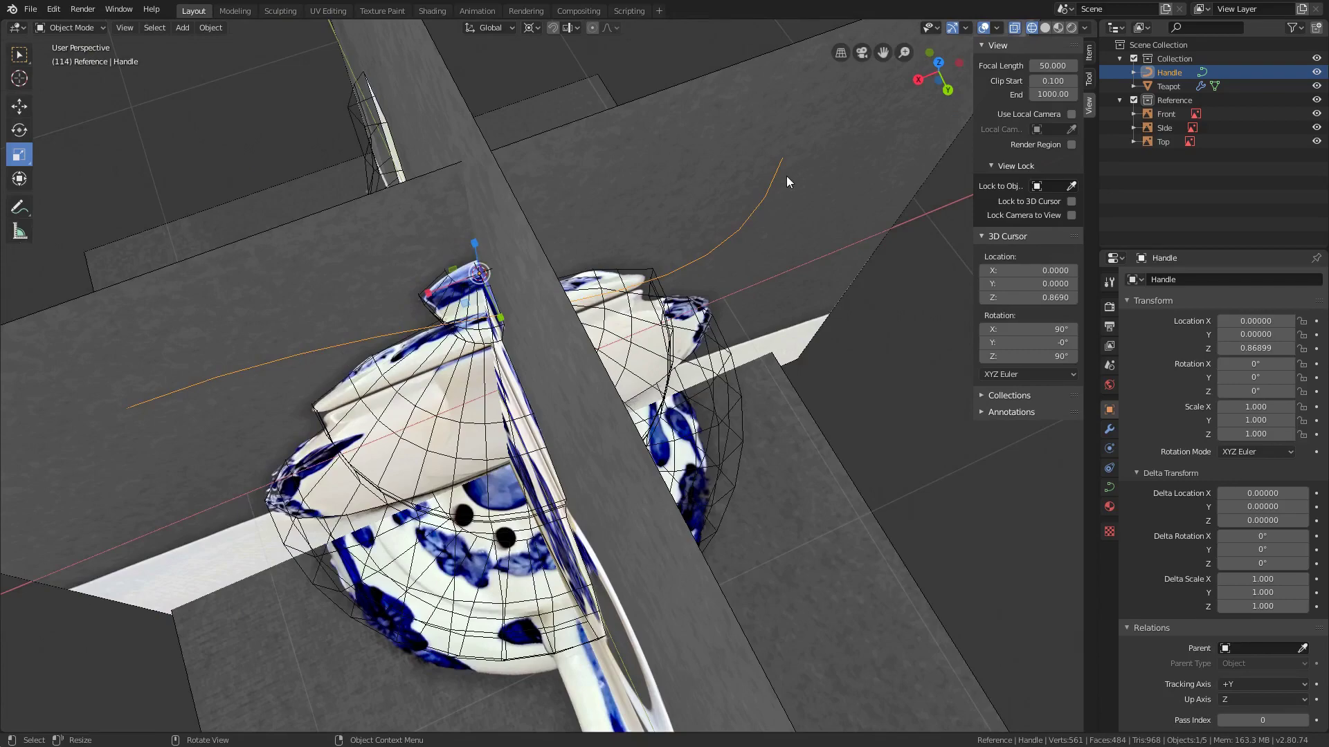
{"action": "middle_click_drag", "start_coordinate": [786, 176], "coordinate": [714, 336]}
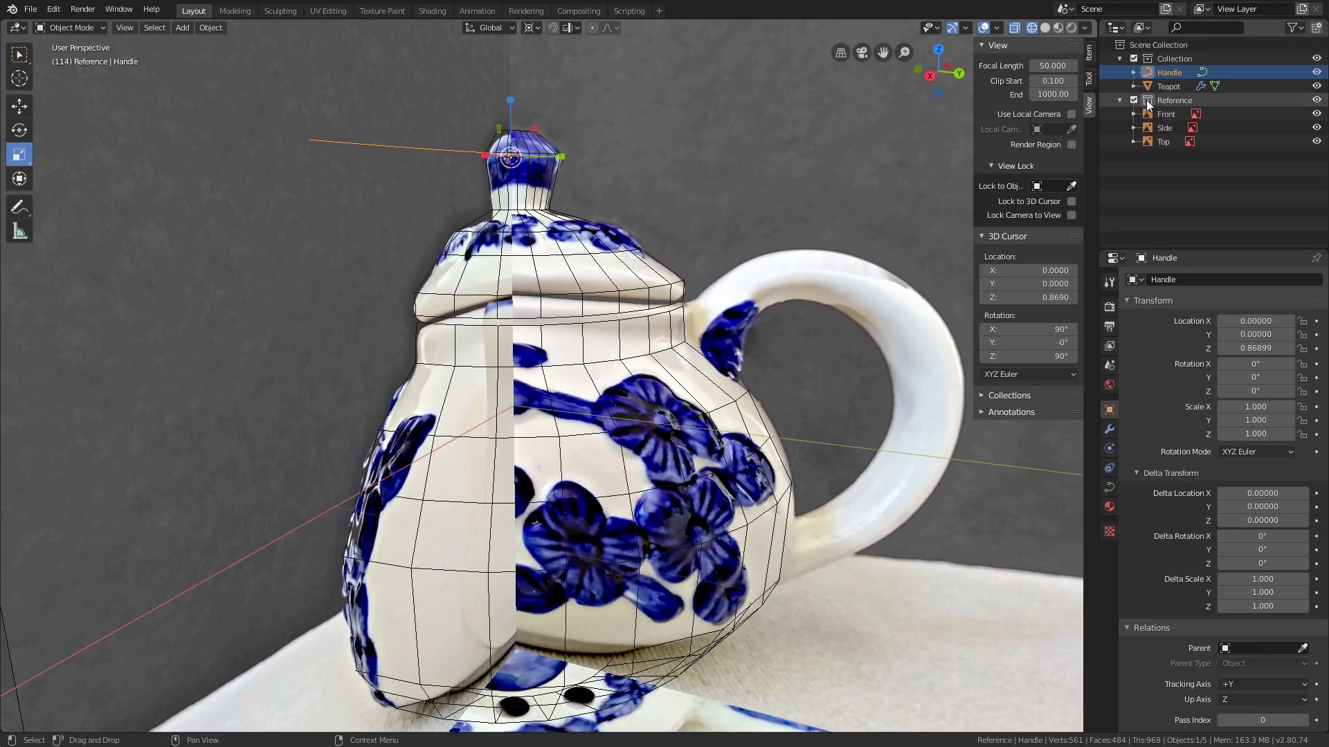
{"action": "left_click", "coordinate": [1165, 87]}
{"action": "key", "text": "Tab"}
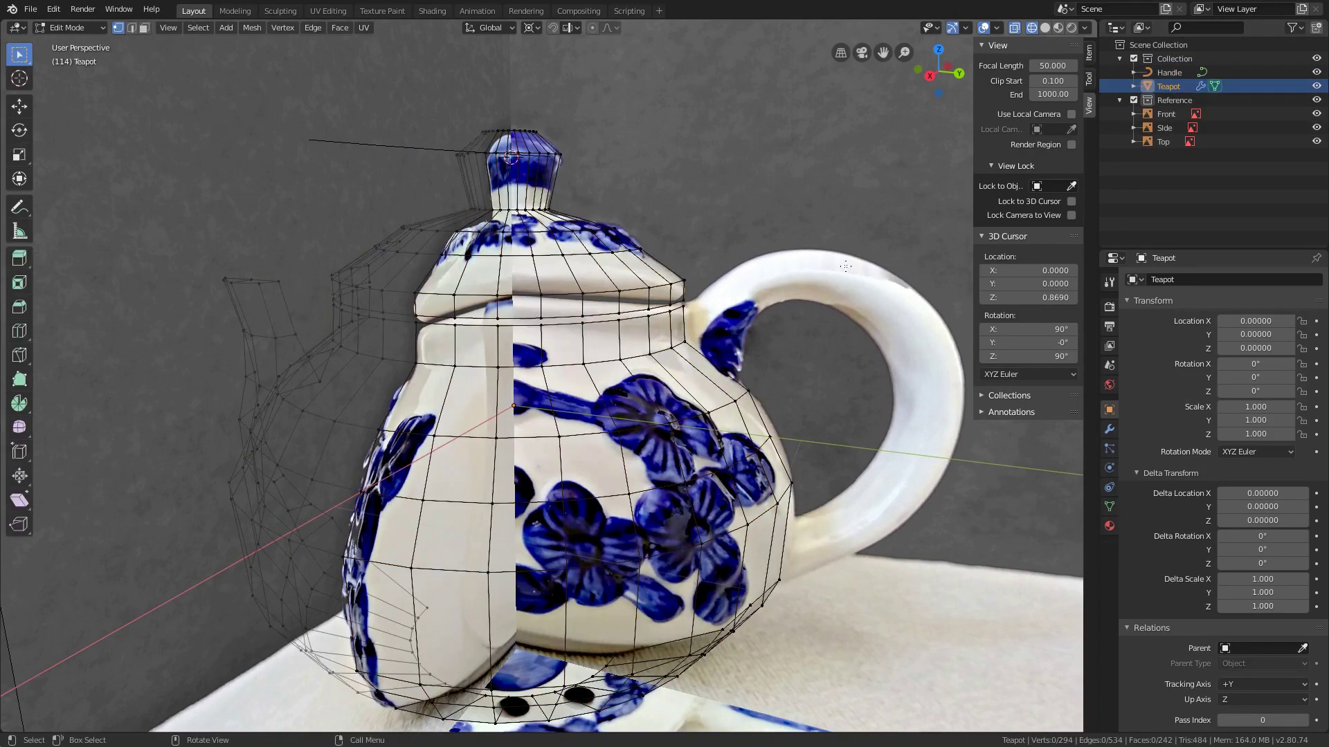
{"action": "middle_click_drag", "start_coordinate": [862, 271], "coordinate": [762, 292]}
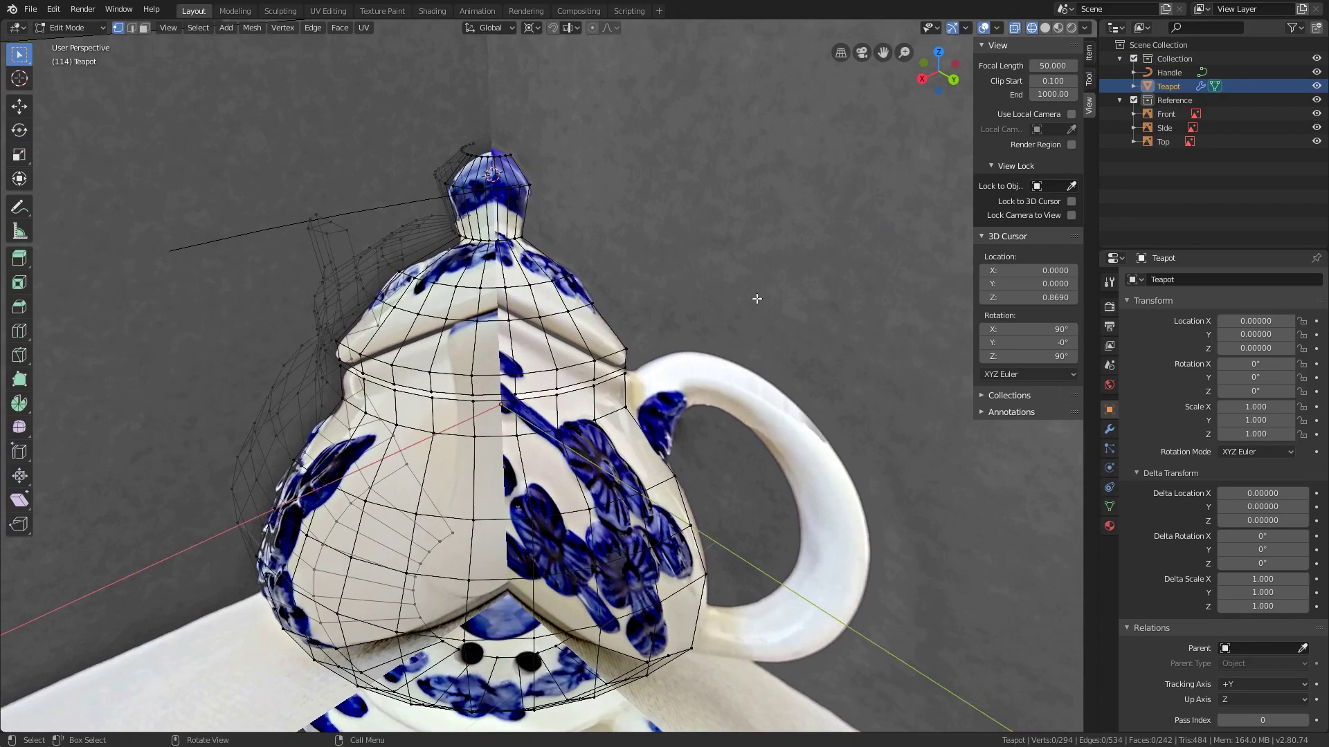
{"action": "left_click", "coordinate": [619, 398]}
{"action": "key", "text": "shift+s"}
{"action": "left_click", "coordinate": [643, 482]}
{"action": "key", "text": "Tab"}
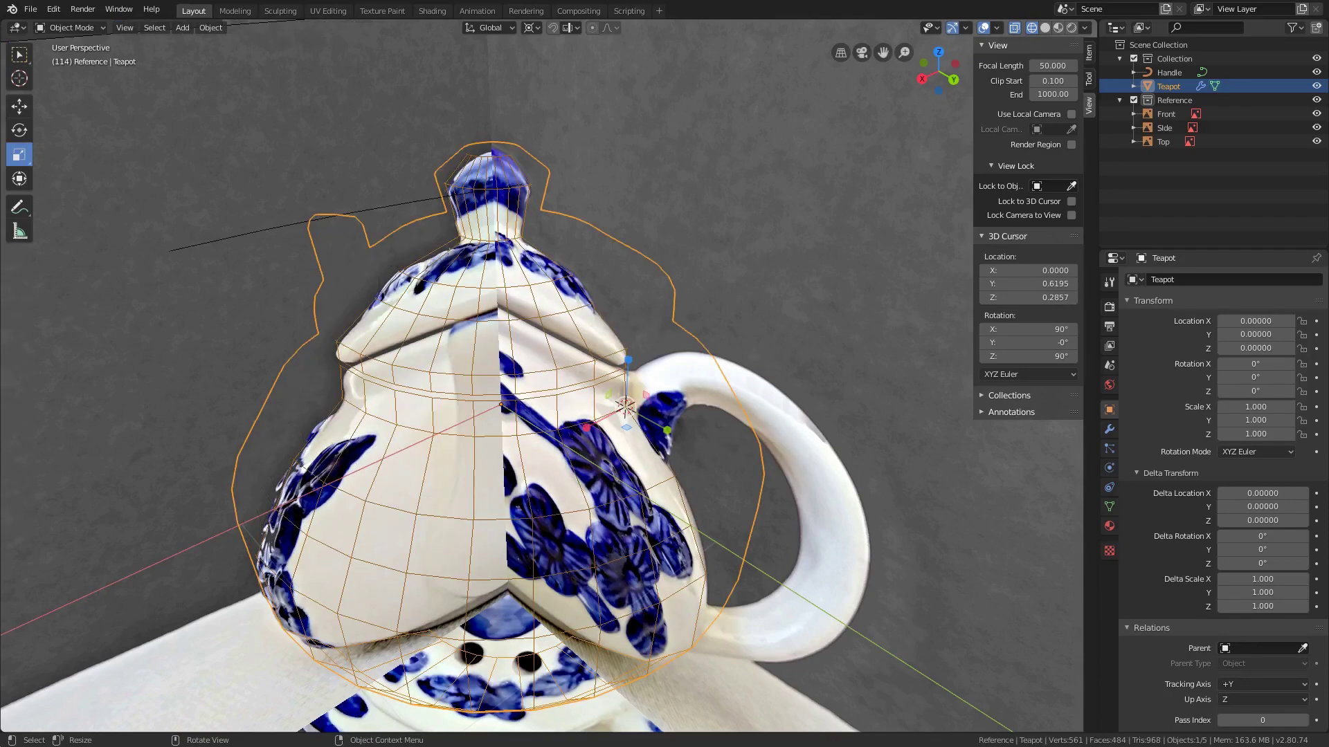
Snap one end control point of the Handle curve to the 3D cursor at the upper joint
{"action": "left_click", "coordinate": [1169, 72]}
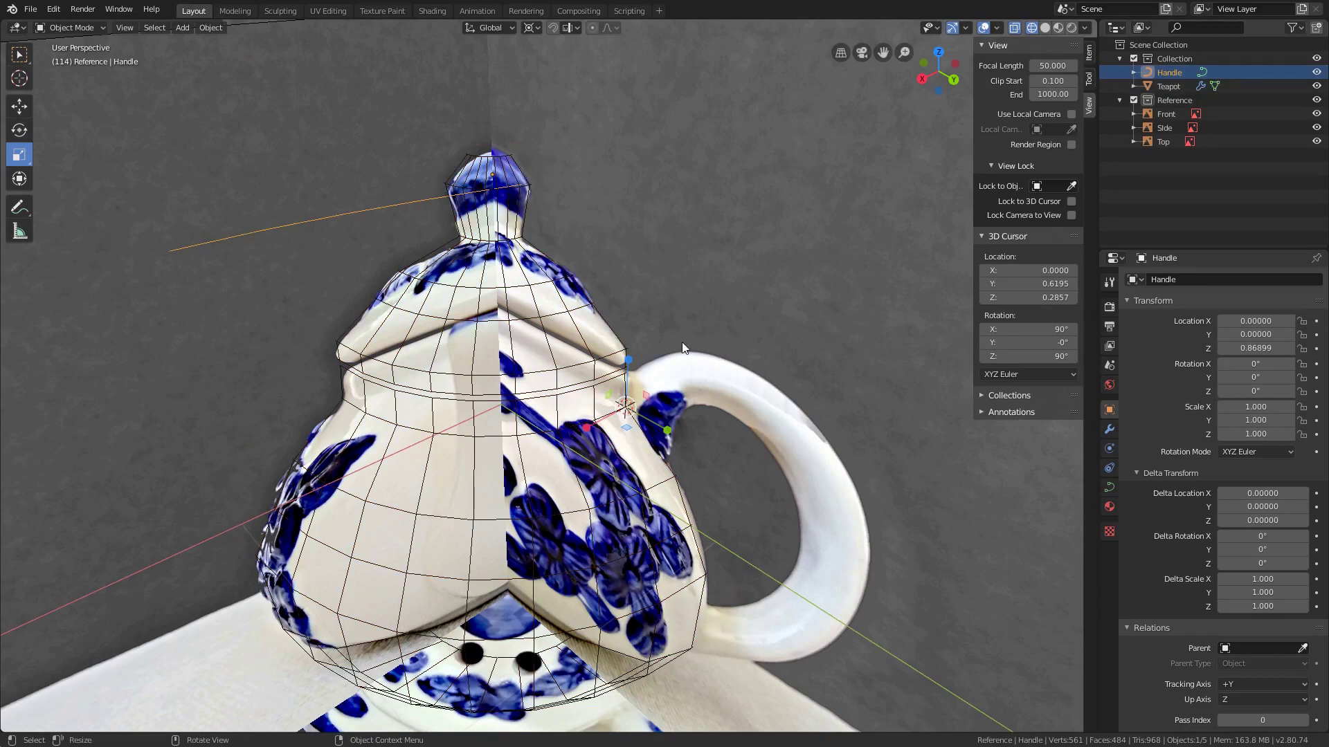
{"action": "key", "text": "Tab"}
{"action": "middle_click_drag", "start_coordinate": [695, 120], "coordinate": [792, 147]}
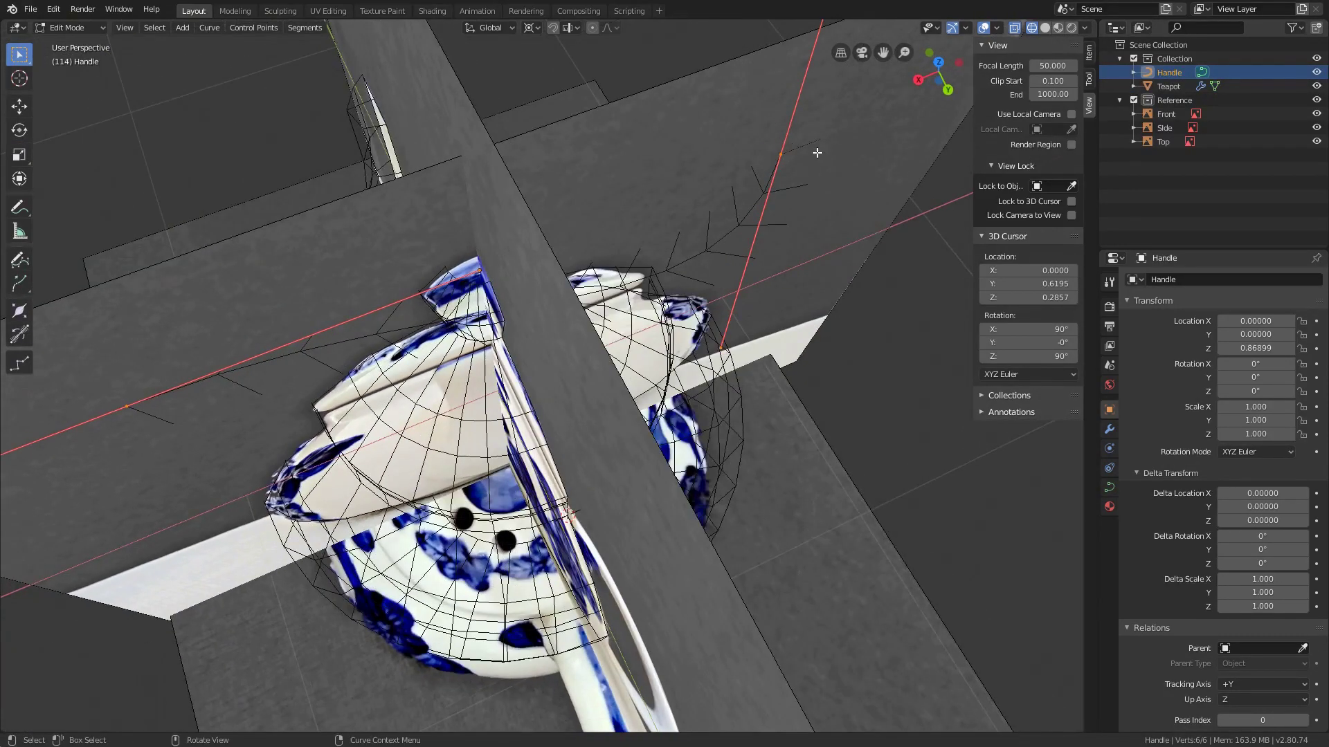
{"action": "left_click", "coordinate": [781, 154]}
{"action": "key", "text": "shift+s"}
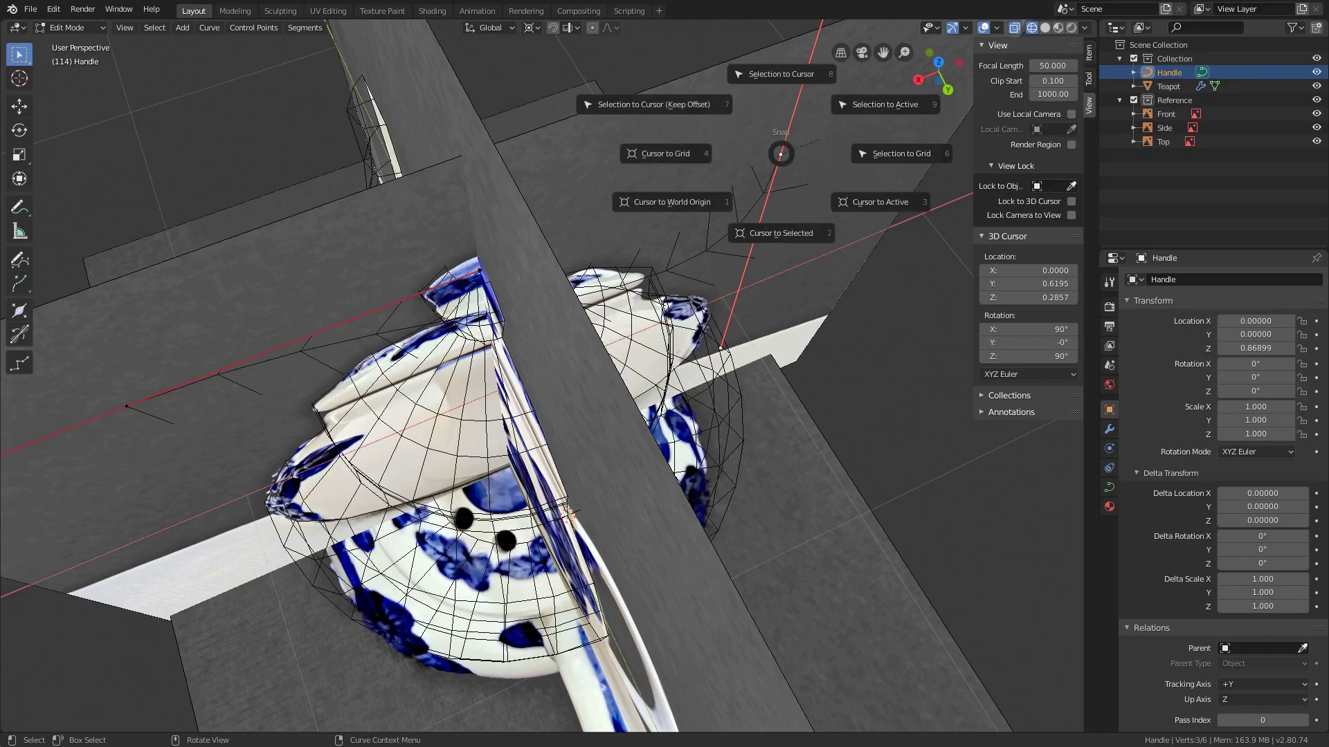
{"action": "left_click", "coordinate": [778, 74]}
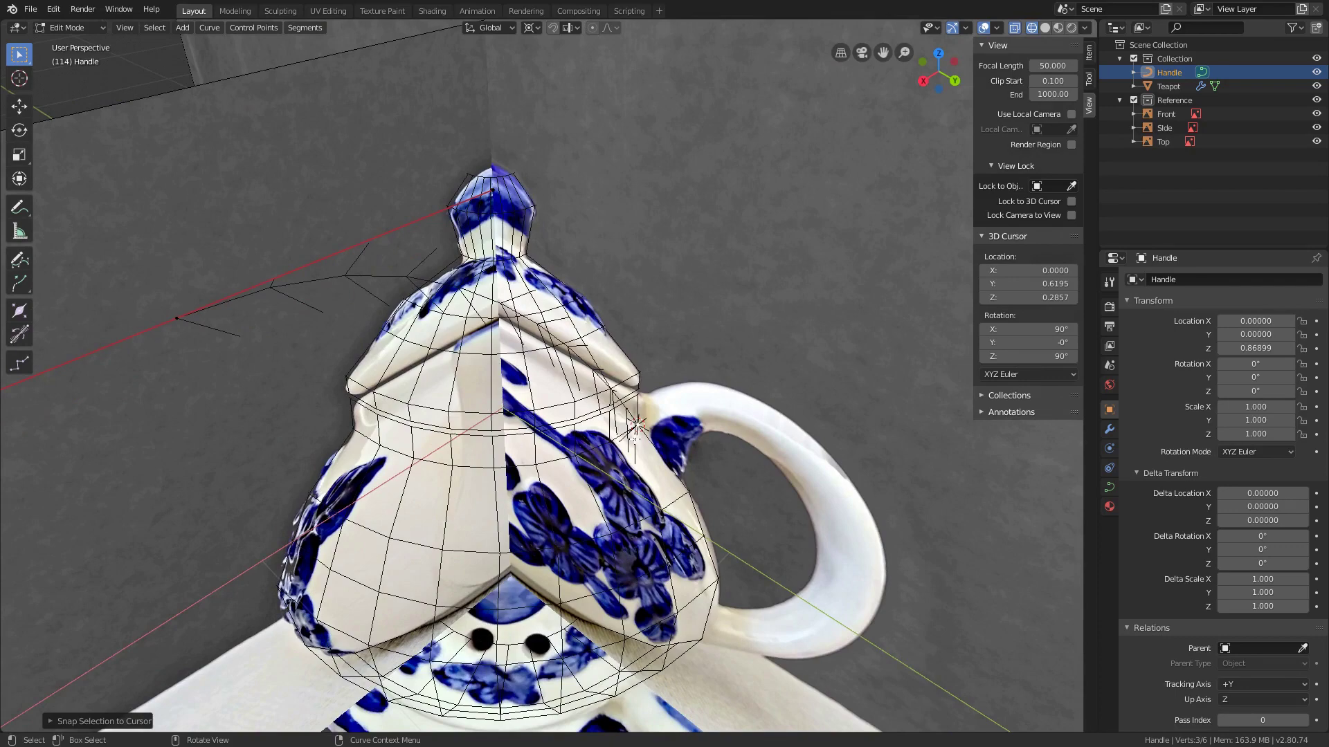
{"action": "key", "text": "Tab"}
Snap the 3D cursor to the Teapot body vertex near the reference handle's lower joint
{"action": "left_click", "coordinate": [1170, 86]}
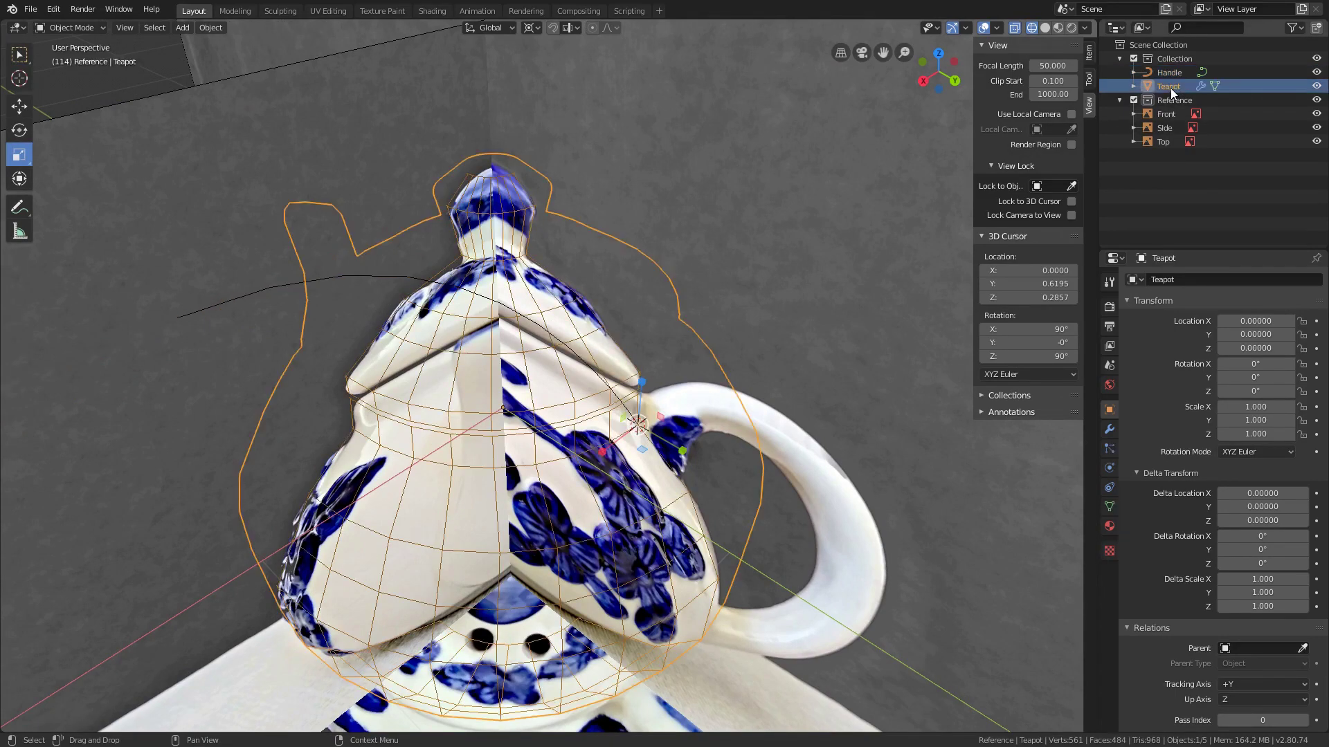
{"action": "key", "text": "Tab"}
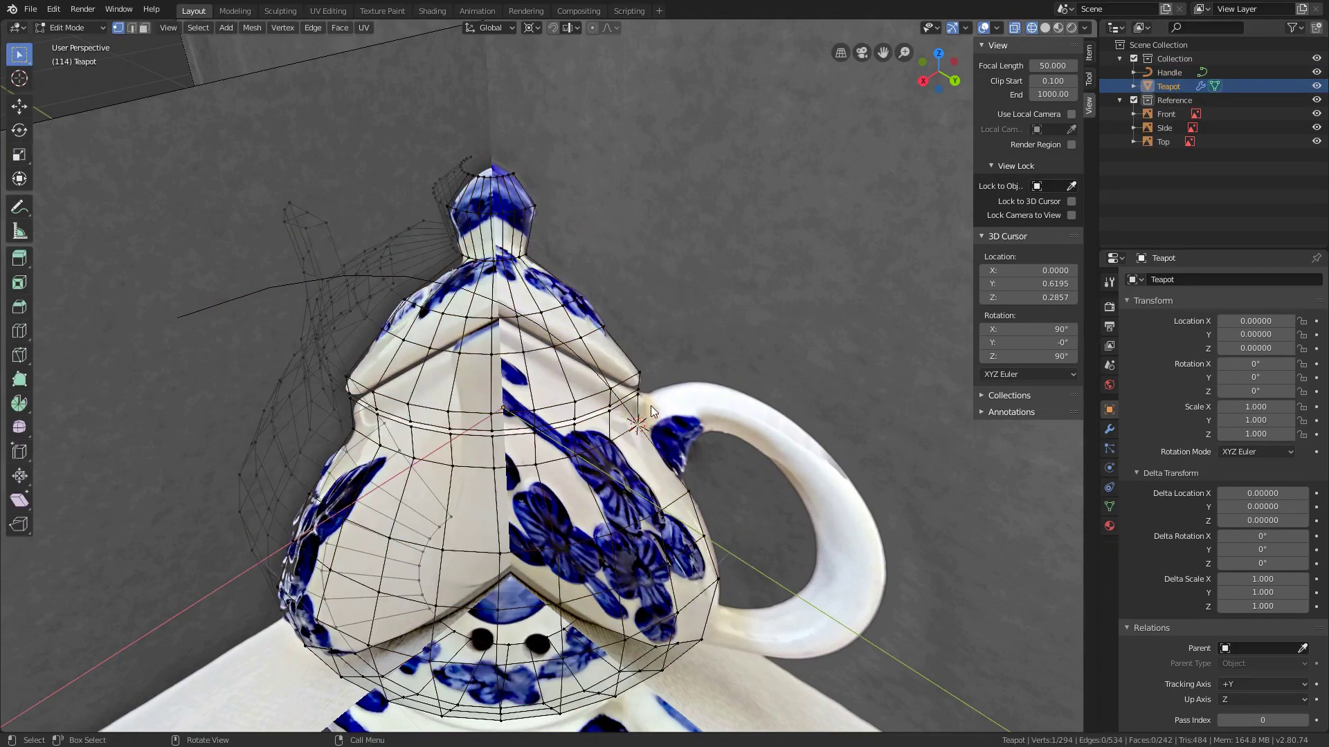
{"action": "left_click", "coordinate": [701, 631]}
{"action": "key", "text": "shift+s"}
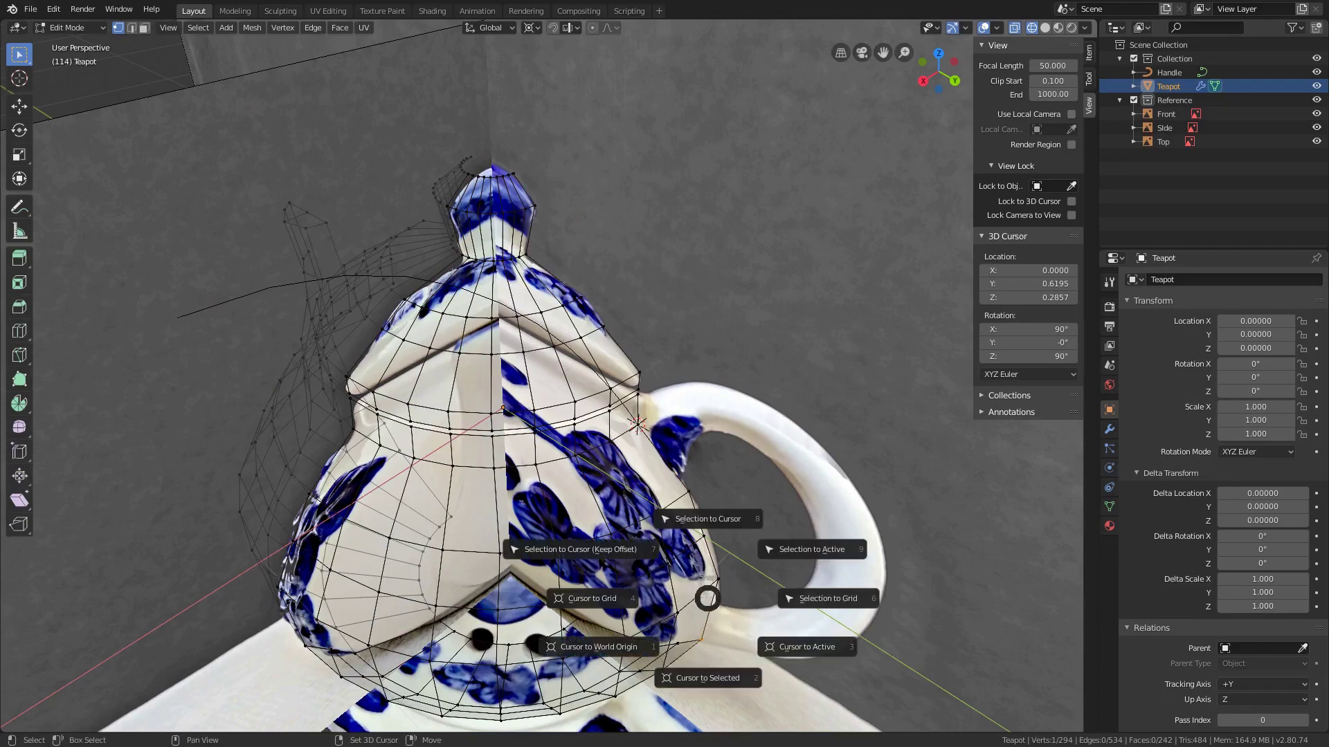
{"action": "left_click", "coordinate": [706, 678]}
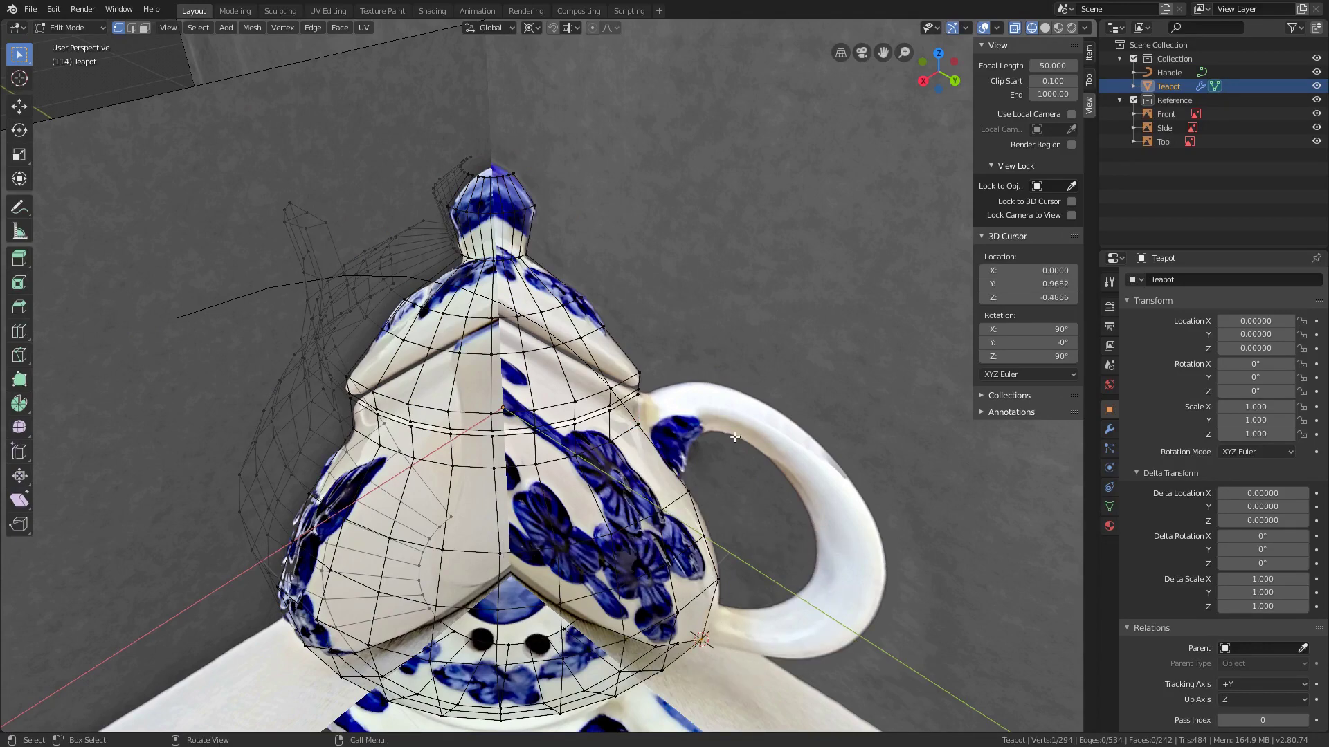
{"action": "key", "text": "Tab"}
Snap the Handle curve's other end control point to the 3D cursor at the lower joint
{"action": "left_click", "coordinate": [1169, 72]}
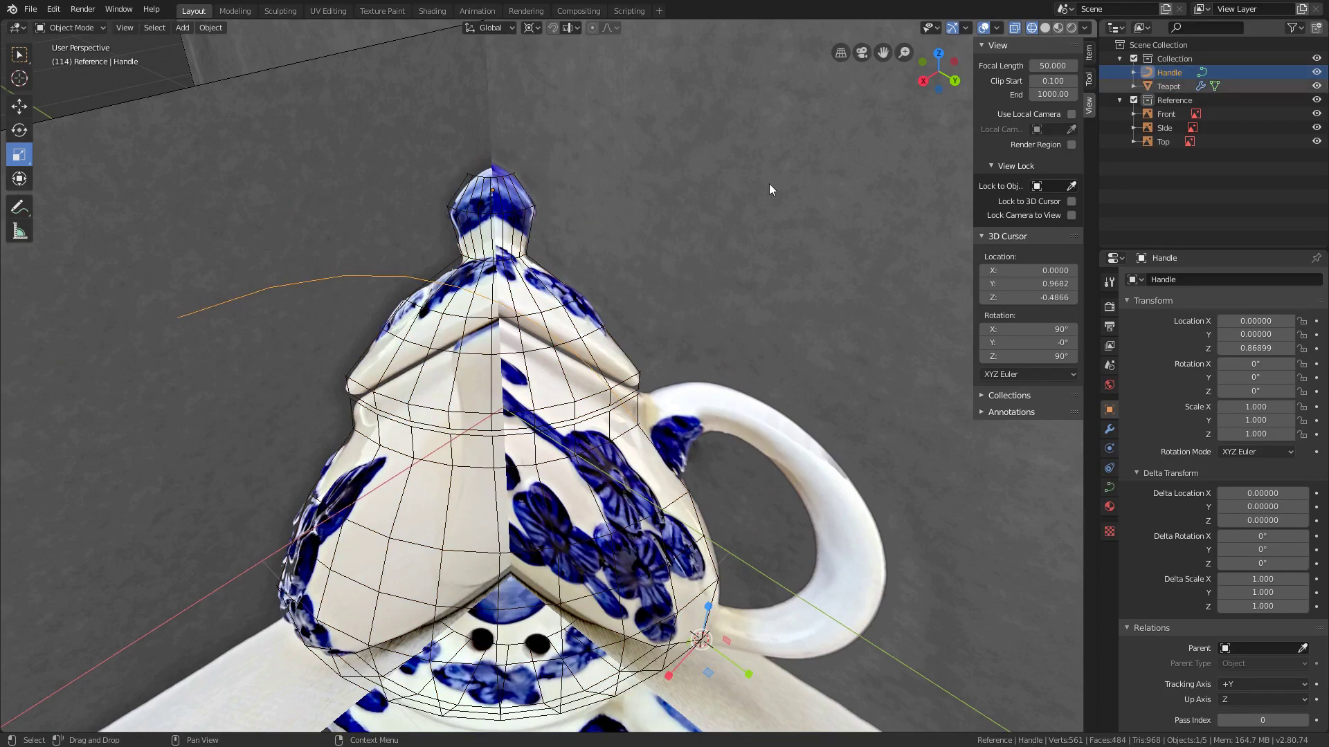
{"action": "key", "text": "Tab"}
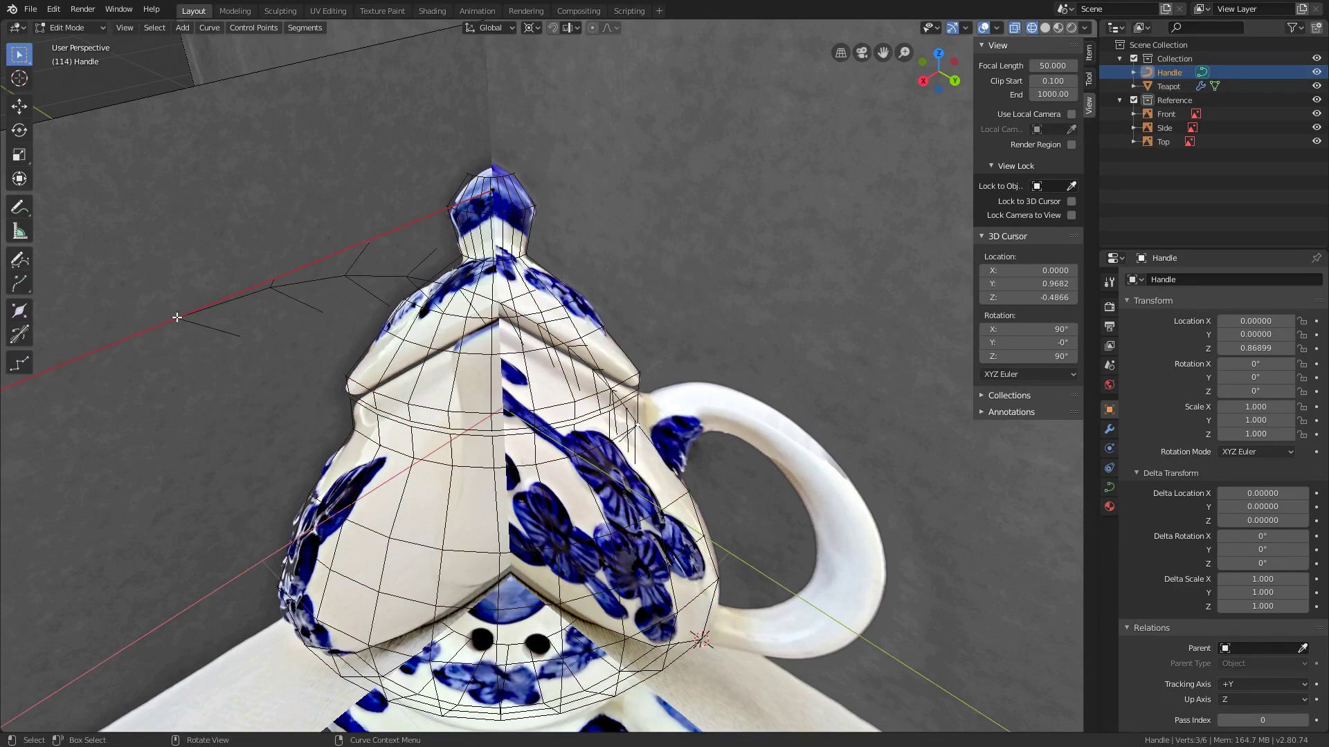
{"action": "key", "text": "shift+s"}
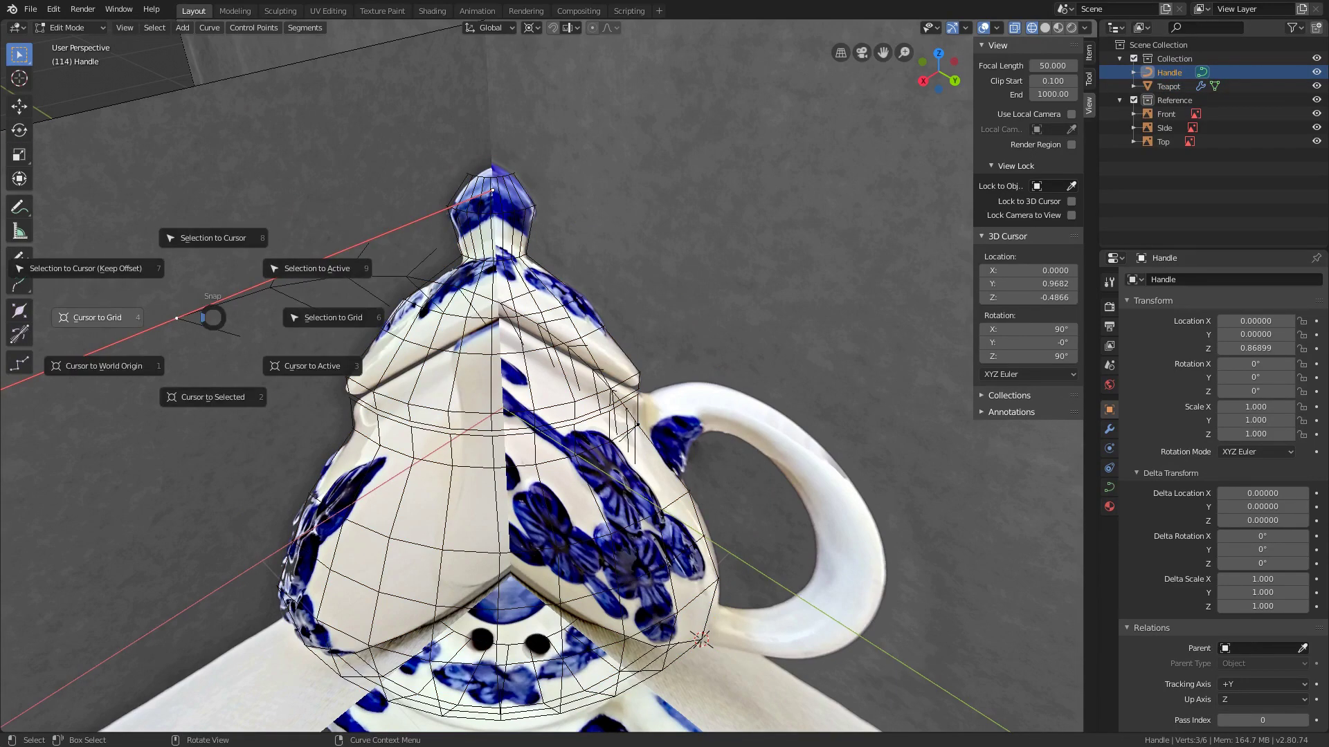
{"action": "left_click", "coordinate": [211, 236]}
Set the handle type of both Handle curve control points to Automatic in the right orthographic view
{"action": "key", "text": "KP_3"}
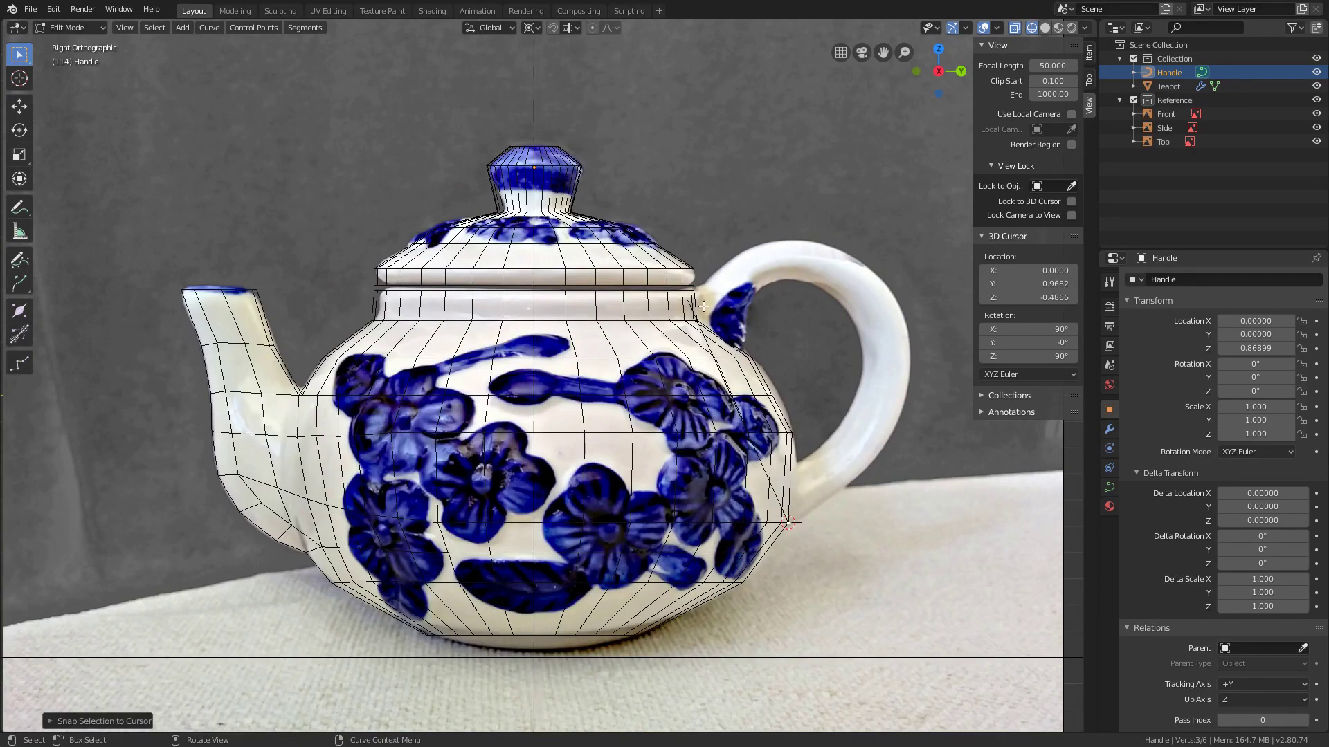
{"action": "left_click", "coordinate": [751, 330]}
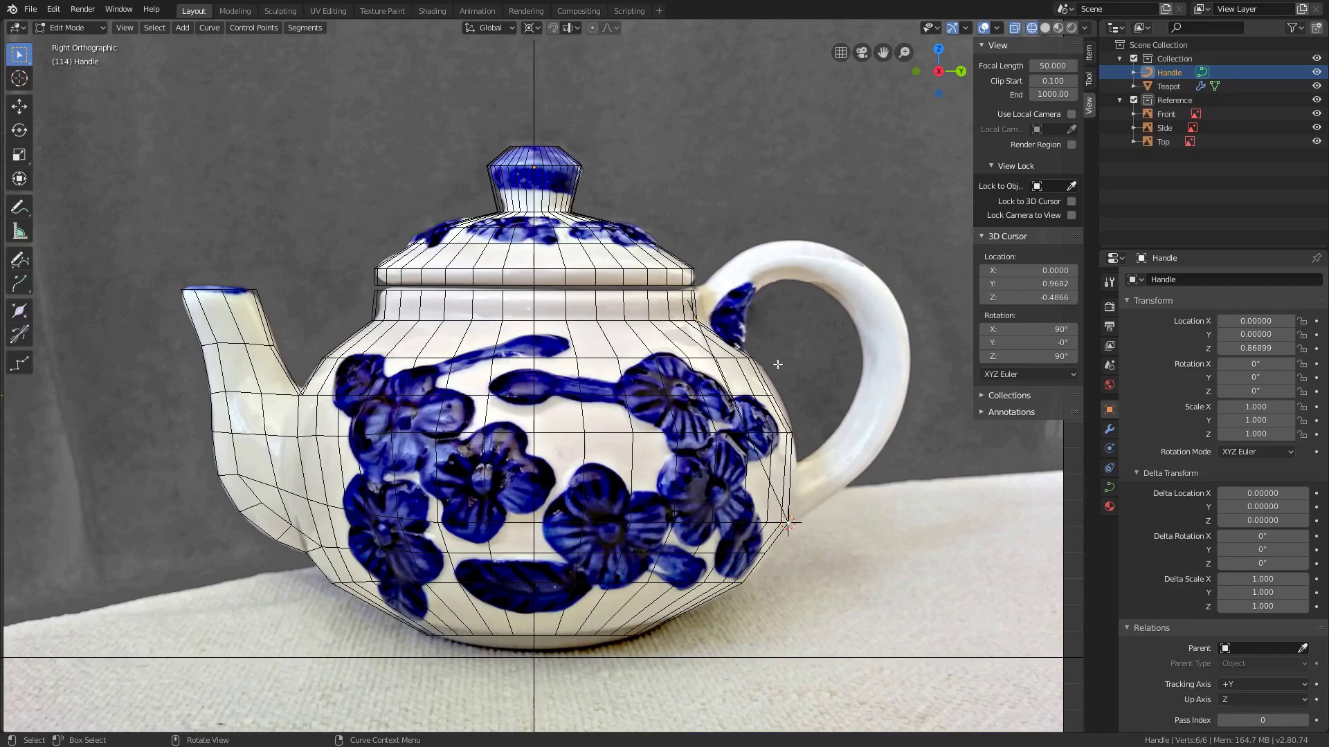
{"action": "key", "text": "v"}
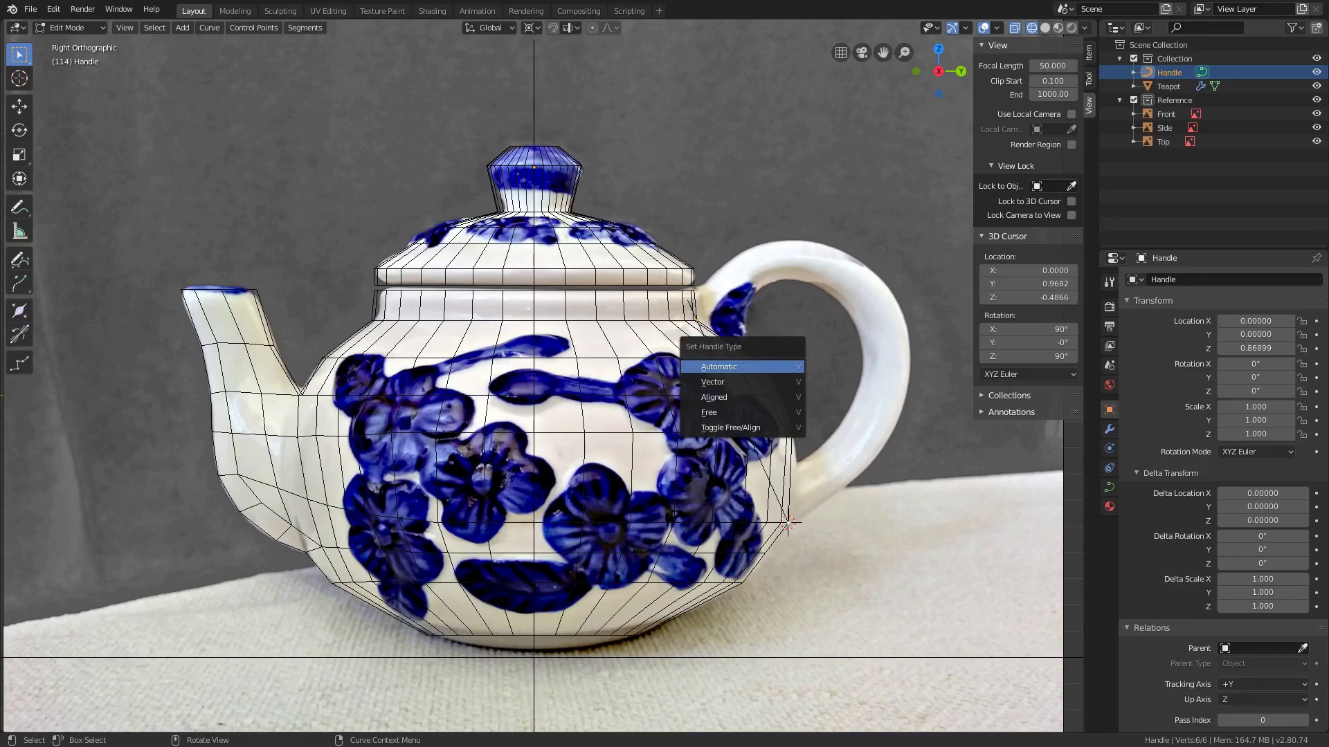
{"action": "left_click", "coordinate": [752, 370]}
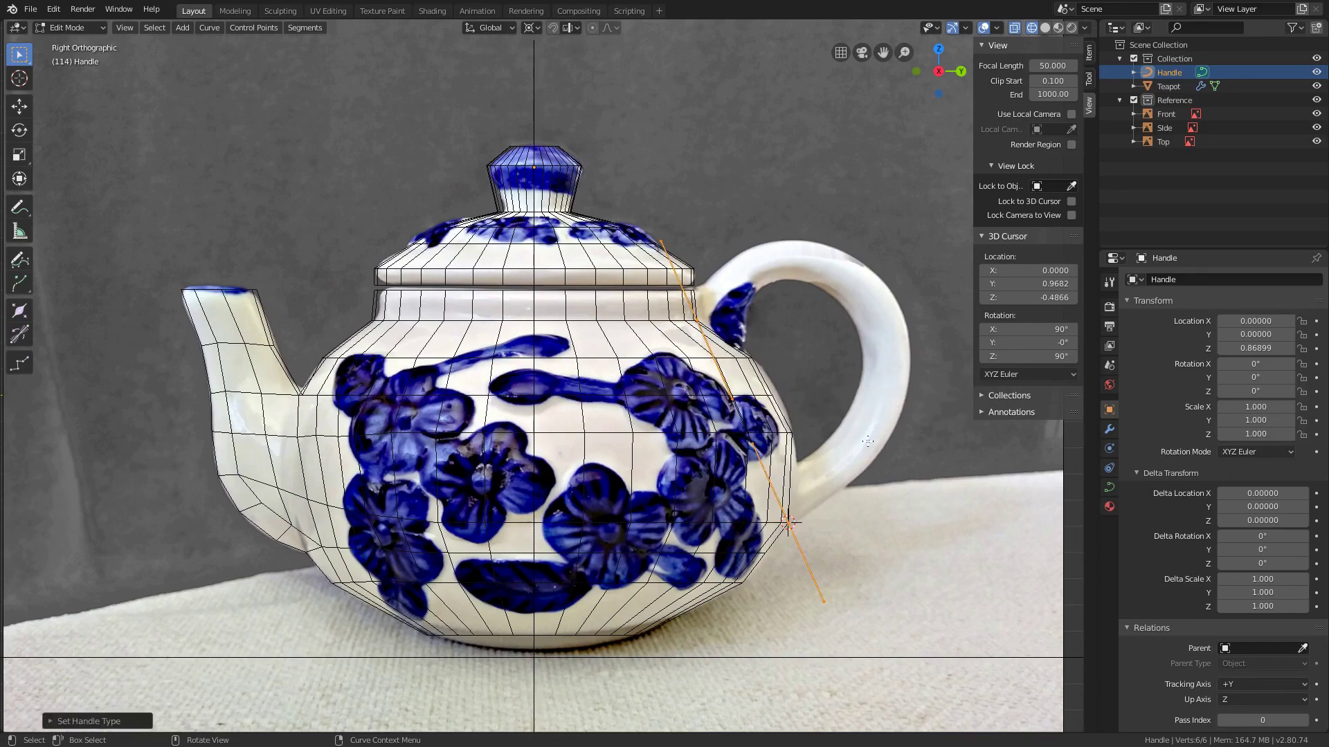
Move the inner Bezier handles of the upper and lower points outward so the curve arcs along the reference handle
{"action": "left_click", "coordinate": [734, 404]}
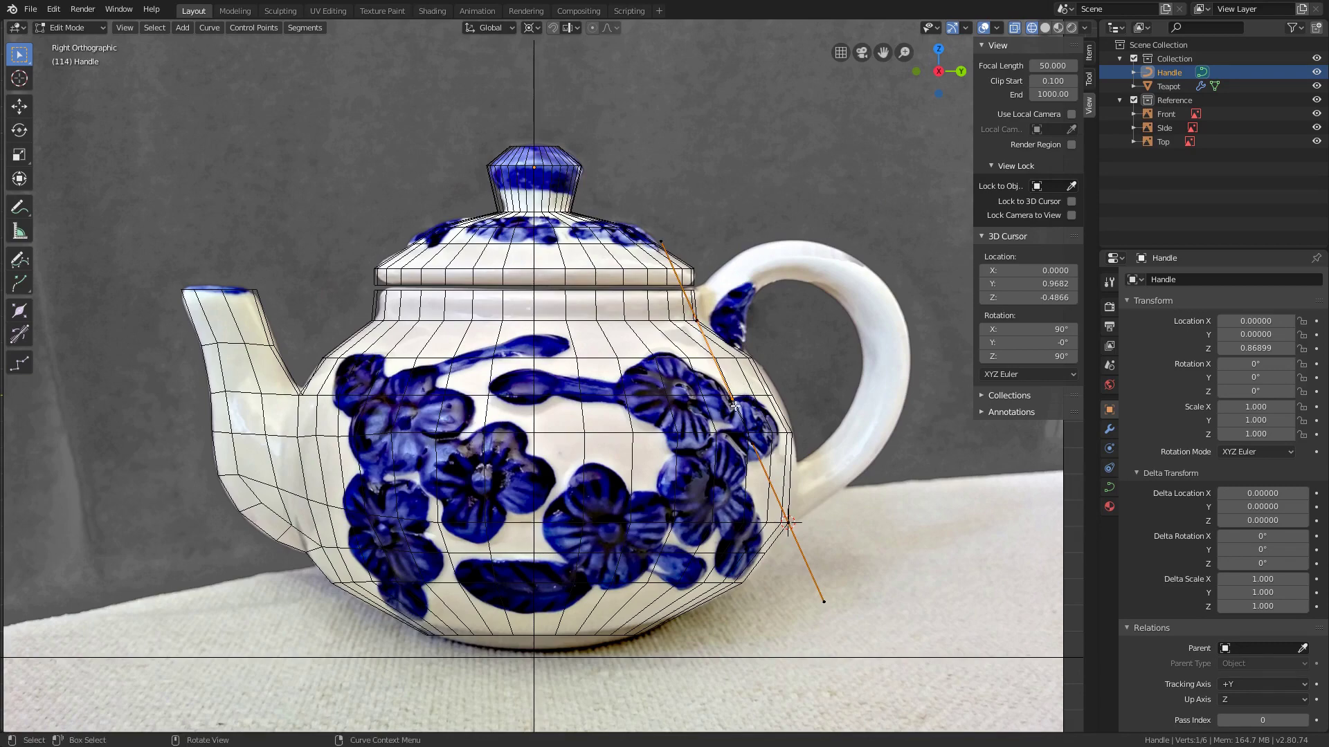
{"action": "key", "text": "g"}
{"action": "left_click", "coordinate": [786, 247]}
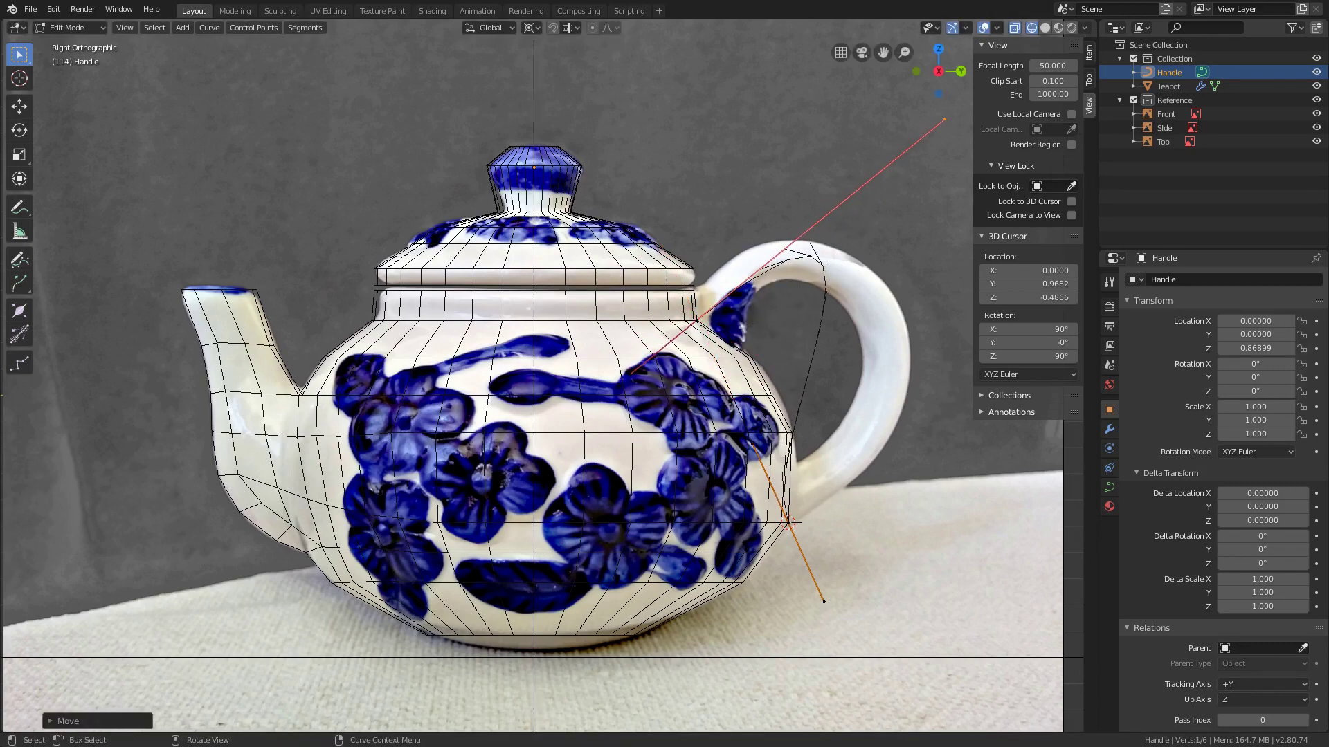
{"action": "left_click", "coordinate": [753, 459]}
{"action": "key", "text": "g"}
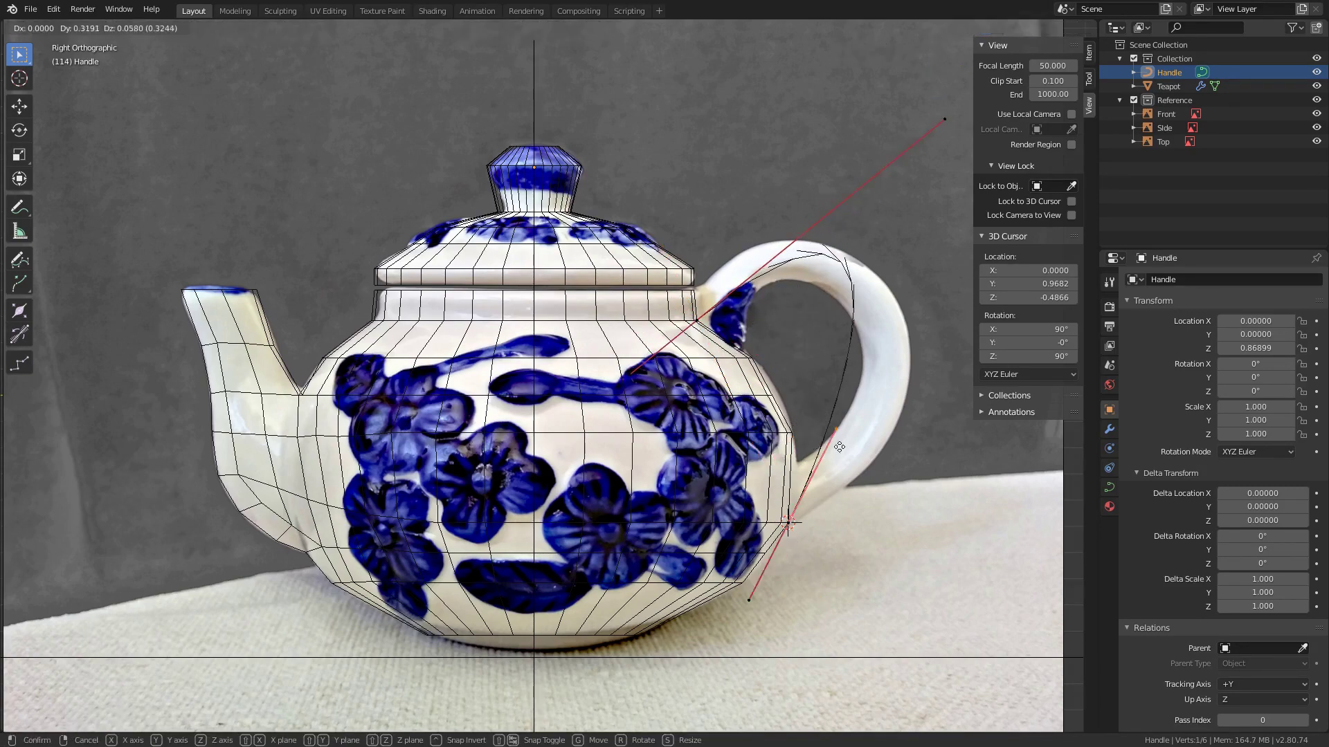
{"action": "left_click", "coordinate": [926, 511]}
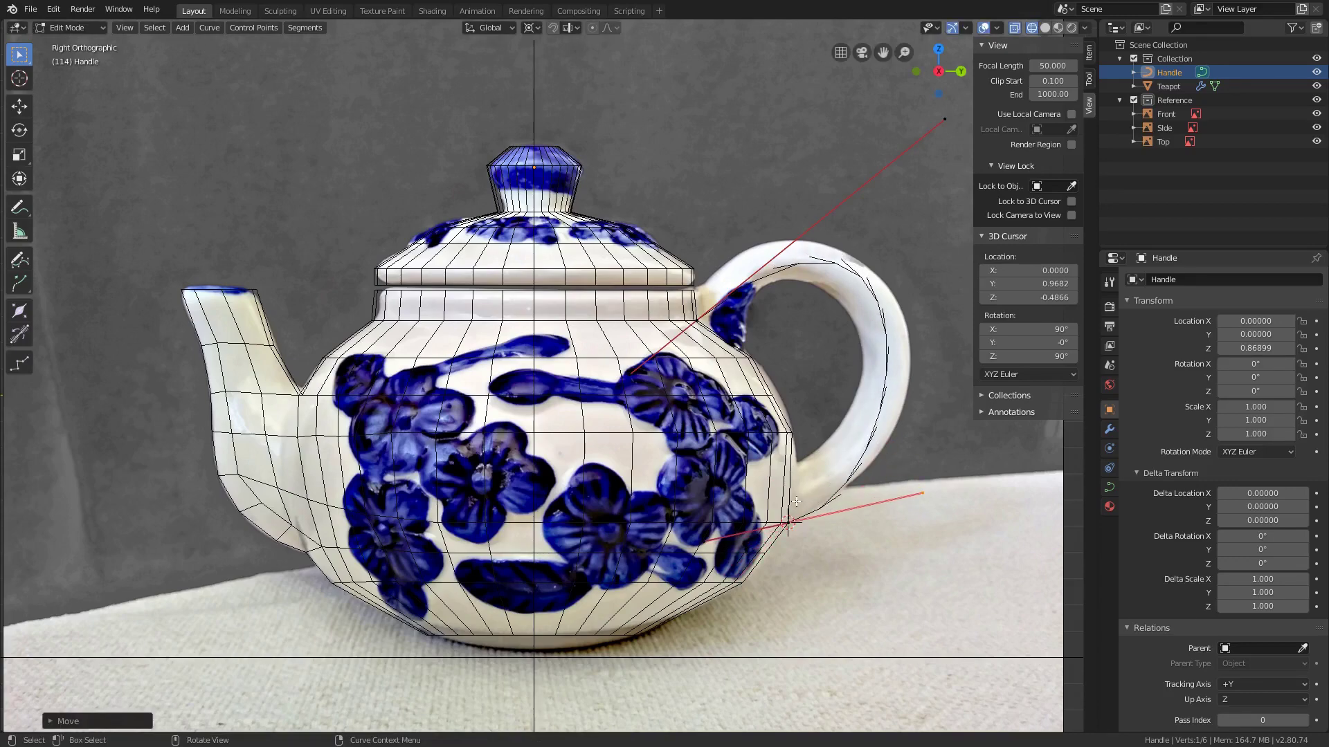
Raise the curve's lower control point about 0.09 along the Z axis
{"action": "left_click", "coordinate": [780, 547]}
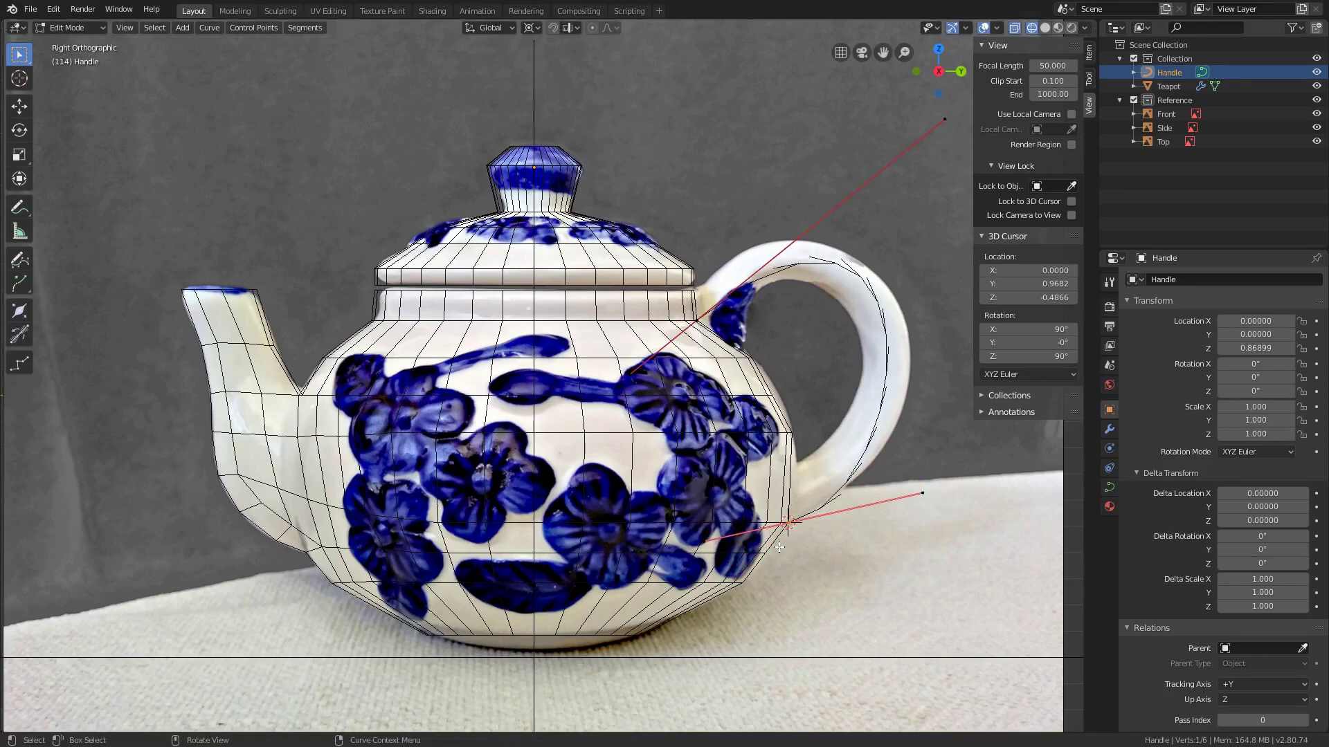
{"action": "key", "text": "g"}
{"action": "key", "text": "z"}
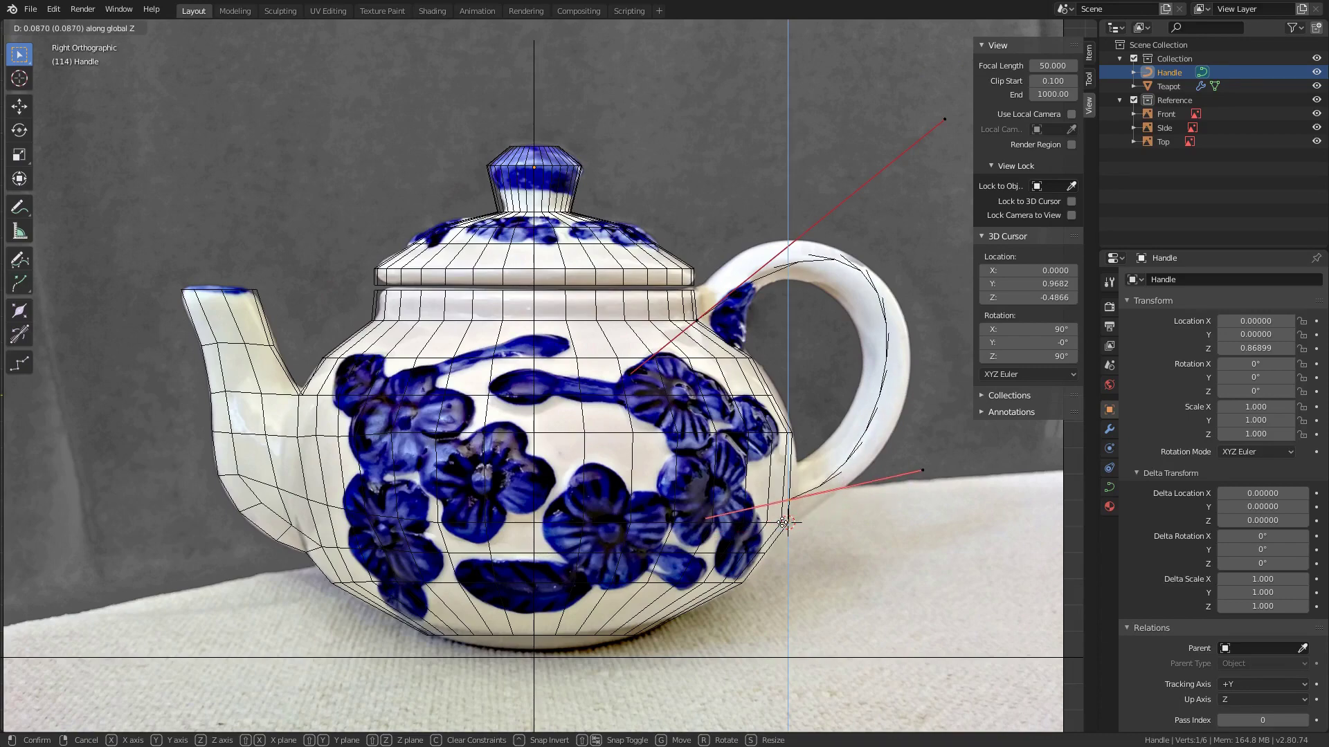
{"action": "left_click", "coordinate": [783, 520]}
Readjust the lower and upper Bezier handles so the curve follows the centre of the reference handle
{"action": "left_click", "coordinate": [928, 473]}
{"action": "key", "text": "g"}
{"action": "left_click", "coordinate": [922, 494]}
{"action": "left_click", "coordinate": [945, 123]}
{"action": "key", "text": "g"}
{"action": "left_click", "coordinate": [908, 111]}
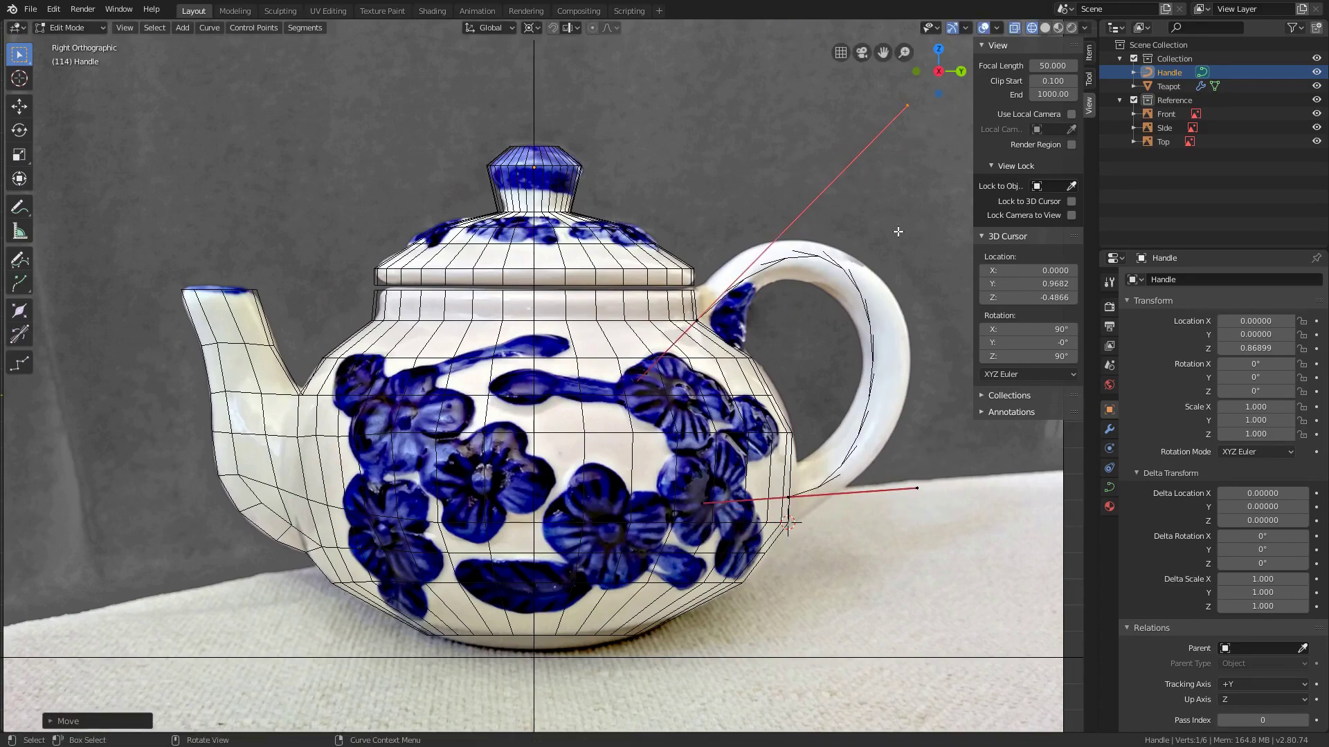
Fine-tune the outer Bezier handles of the upper and lower control points so the curve follows the centre of the reference handle
{"action": "left_click", "coordinate": [917, 489]}
{"action": "key", "text": "g"}
{"action": "left_click", "coordinate": [937, 490]}
{"action": "middle_click_drag", "start_coordinate": [917, 333], "coordinate": [763, 358], "text": "shift"}
{"action": "left_click", "coordinate": [752, 131]}
{"action": "key", "text": "g"}
{"action": "left_click", "coordinate": [751, 148]}
{"action": "left_click", "coordinate": [787, 516]}
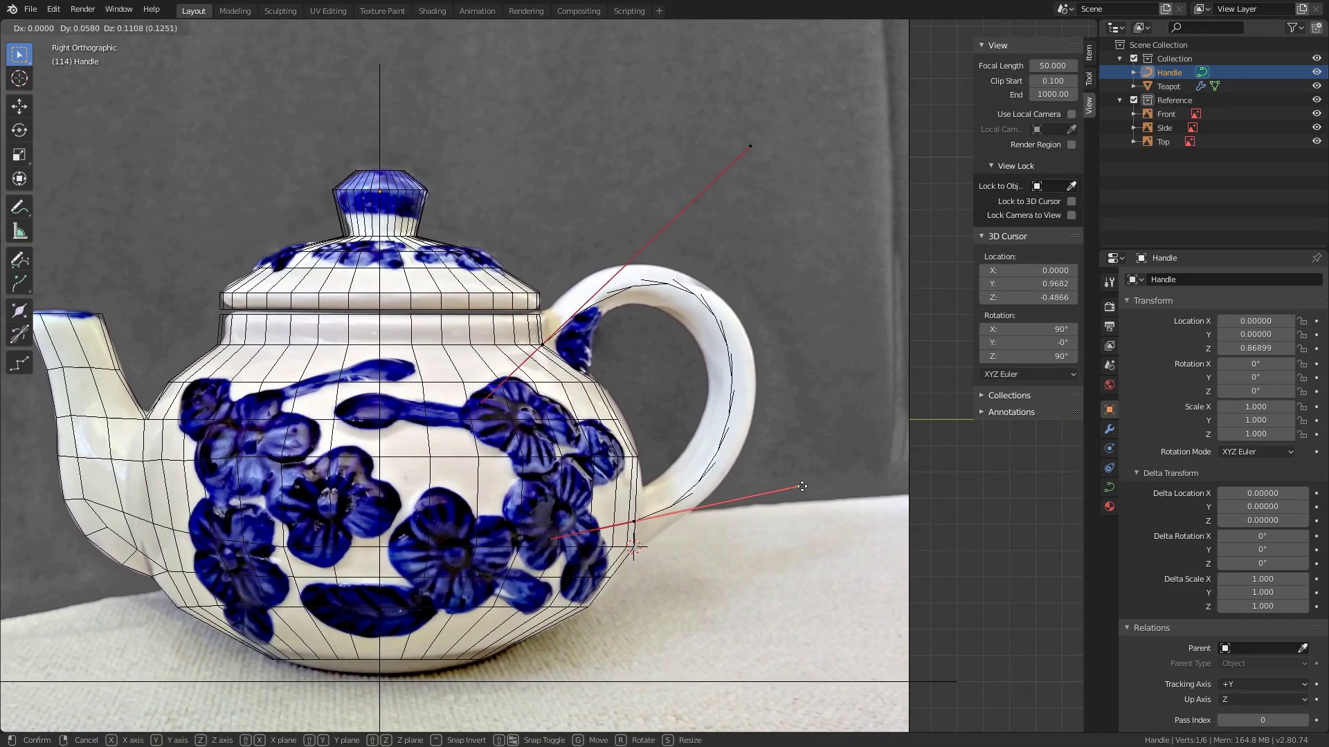
{"action": "left_click", "coordinate": [802, 486]}
{"action": "left_click", "coordinate": [720, 175]}
{"action": "key", "text": "g"}
{"action": "left_click", "coordinate": [703, 167]}
{"action": "left_click", "coordinate": [777, 509]}
{"action": "key", "text": "g"}
{"action": "left_click", "coordinate": [779, 513]}
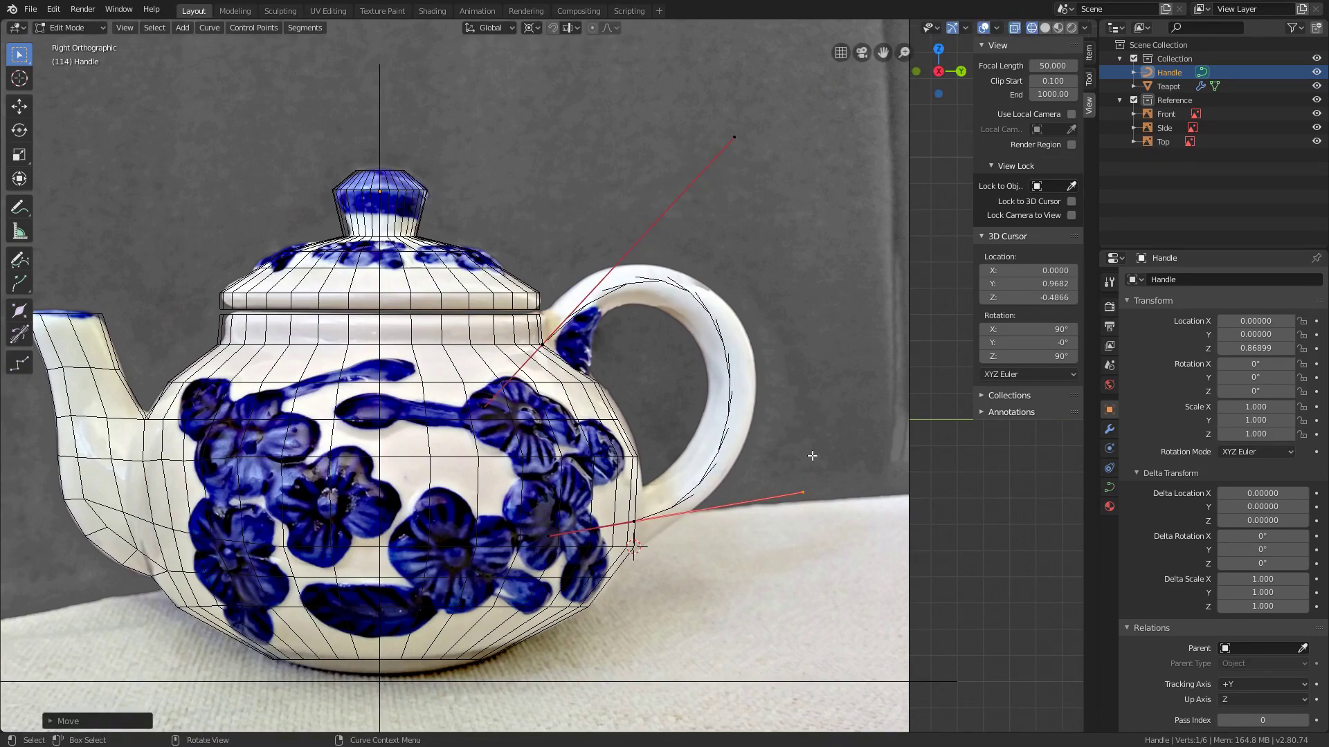
Show the Geometry settings in the Handle curve's object data properties
{"action": "left_click", "coordinate": [1109, 488]}
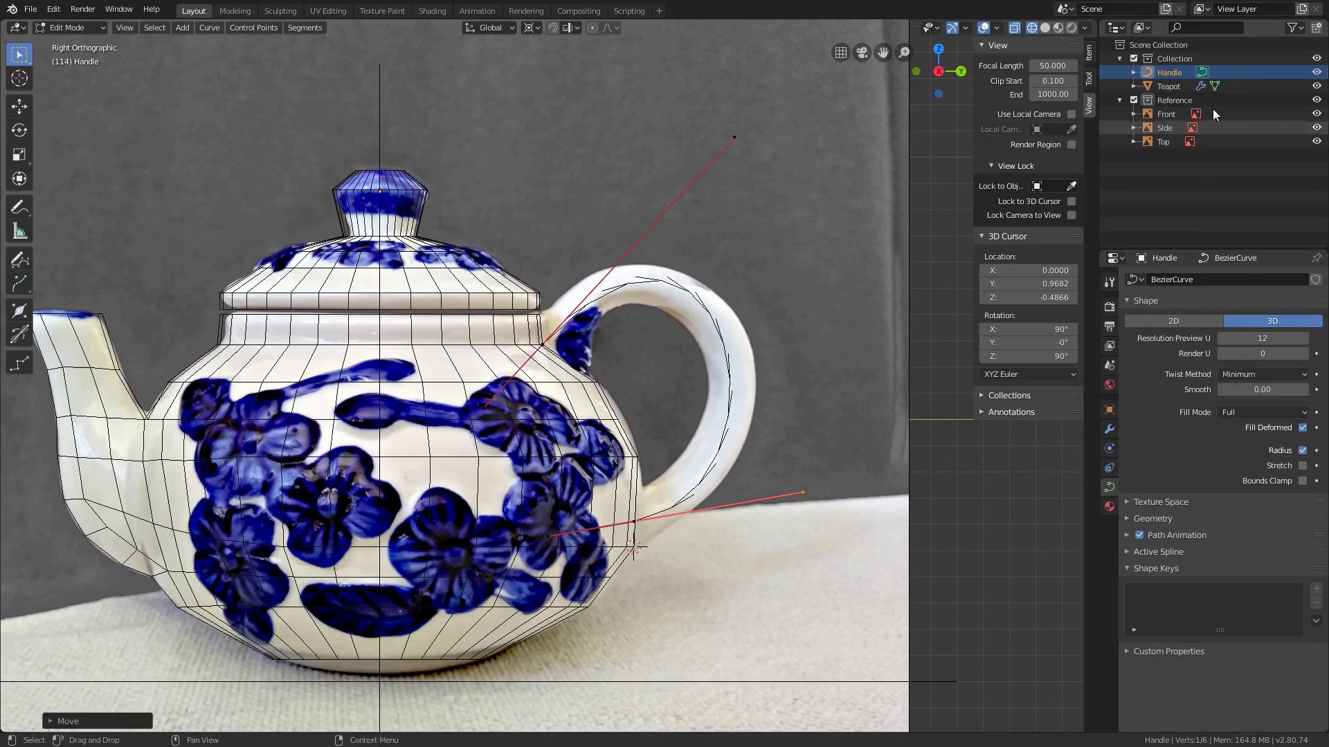
{"action": "left_click", "coordinate": [1202, 73]}
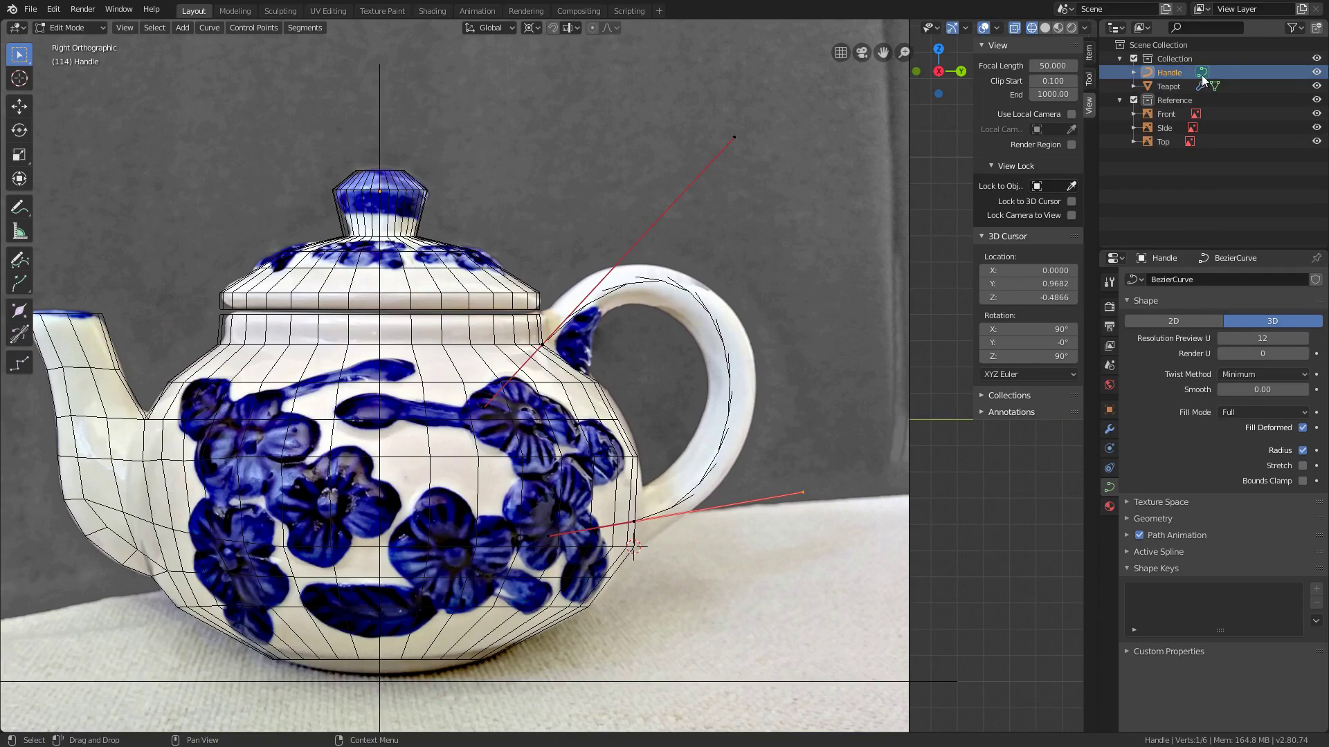
{"action": "left_click", "coordinate": [1127, 519]}
Try a 0.068 extrusion on the Handle curve, check it in perspective, and reset the extrusion to 0
{"action": "left_click_drag", "start_coordinate": [1258, 554], "coordinate": [1296, 553]}
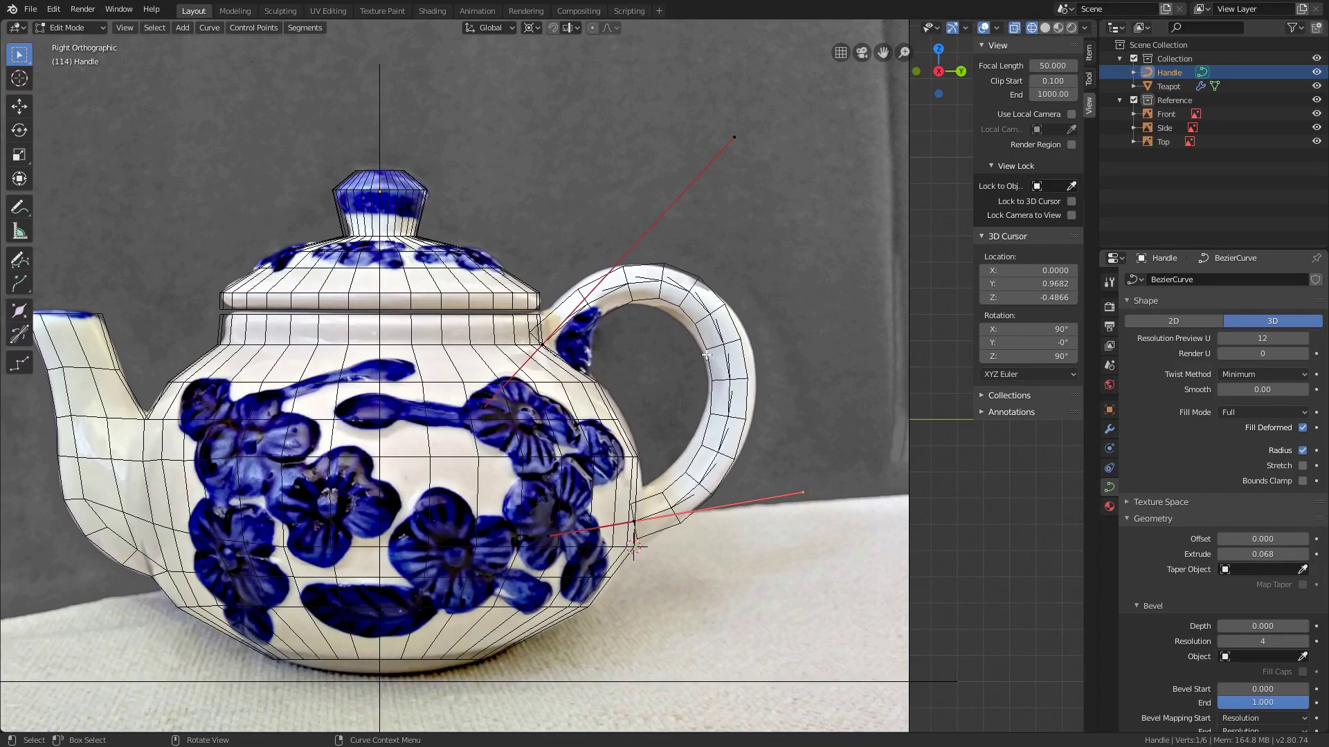
{"action": "middle_click_drag", "start_coordinate": [780, 349], "coordinate": [727, 372]}
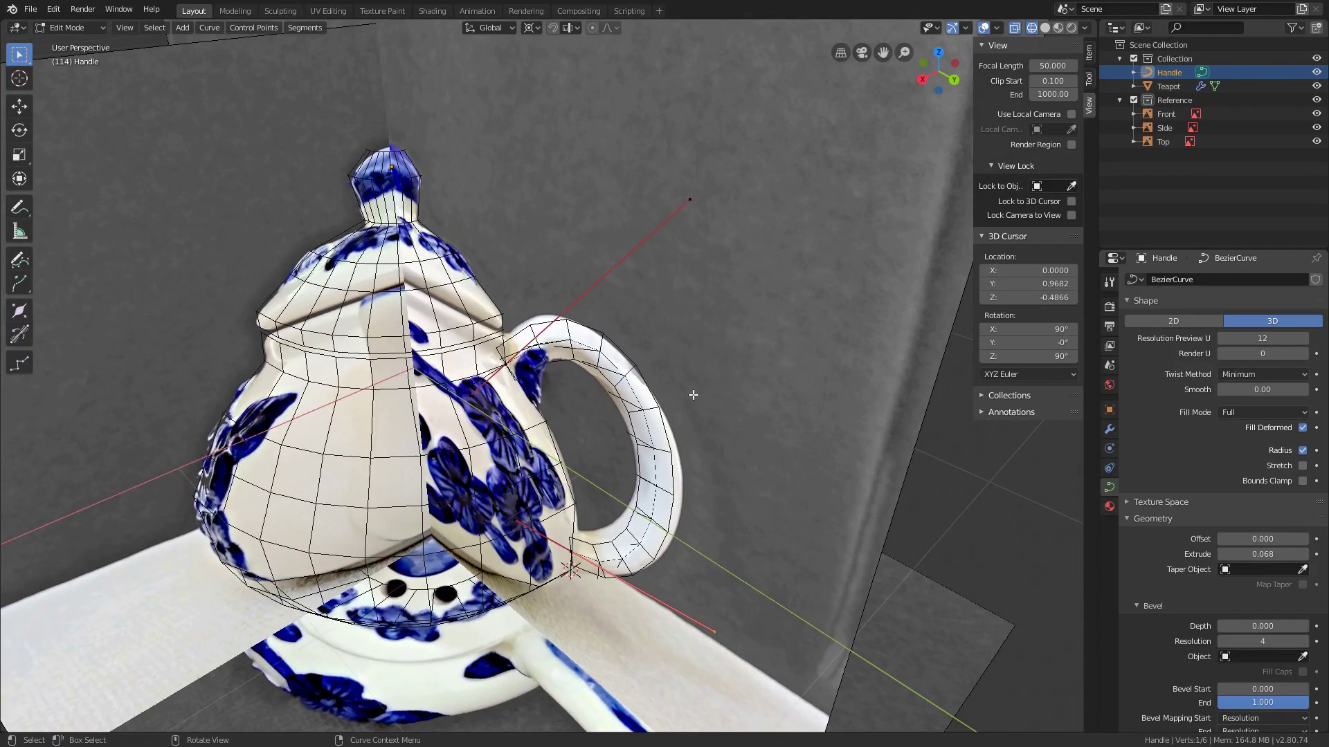
{"action": "left_click", "coordinate": [1263, 557]}
{"action": "type", "text": "0"}
{"action": "key", "text": "Return"}
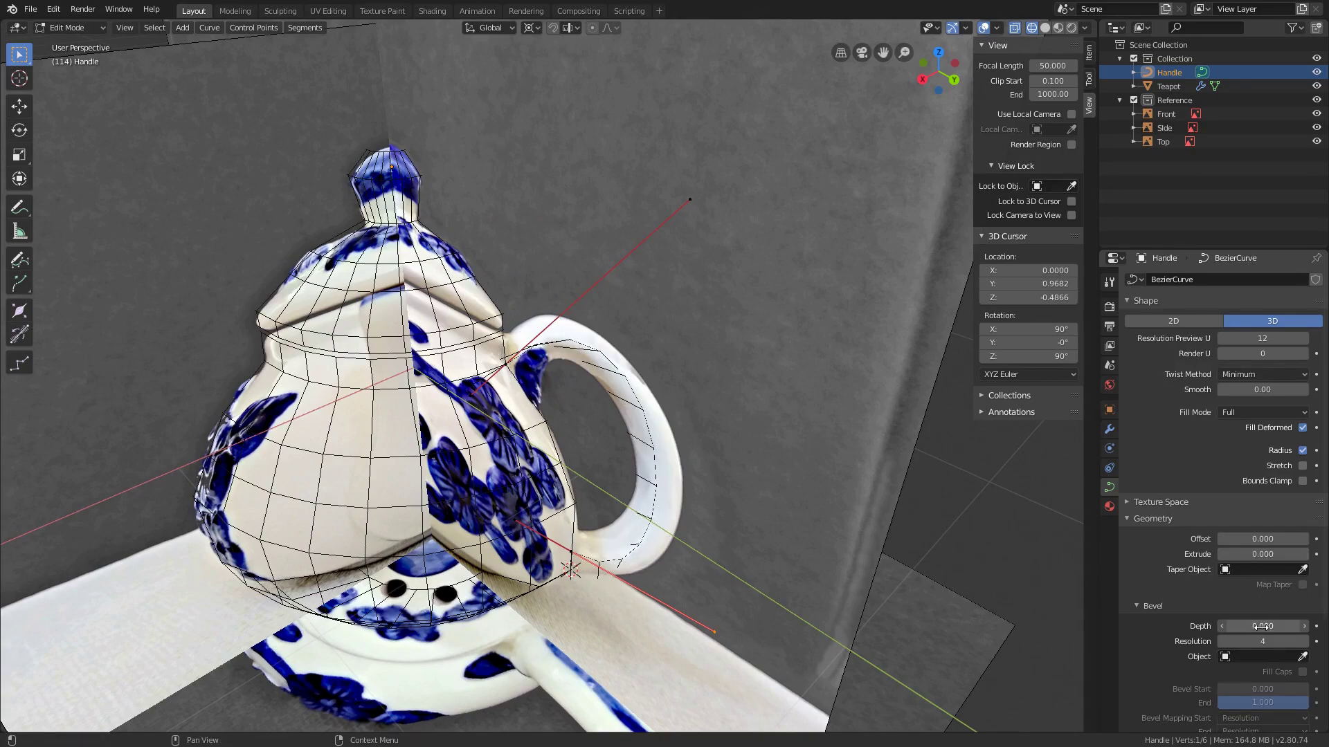
Thicken the Handle curve with a bevel depth of 0.079 and bevel resolution 1, and lower its preview resolution to 8
{"action": "left_click_drag", "start_coordinate": [1258, 626], "coordinate": [1270, 627]}
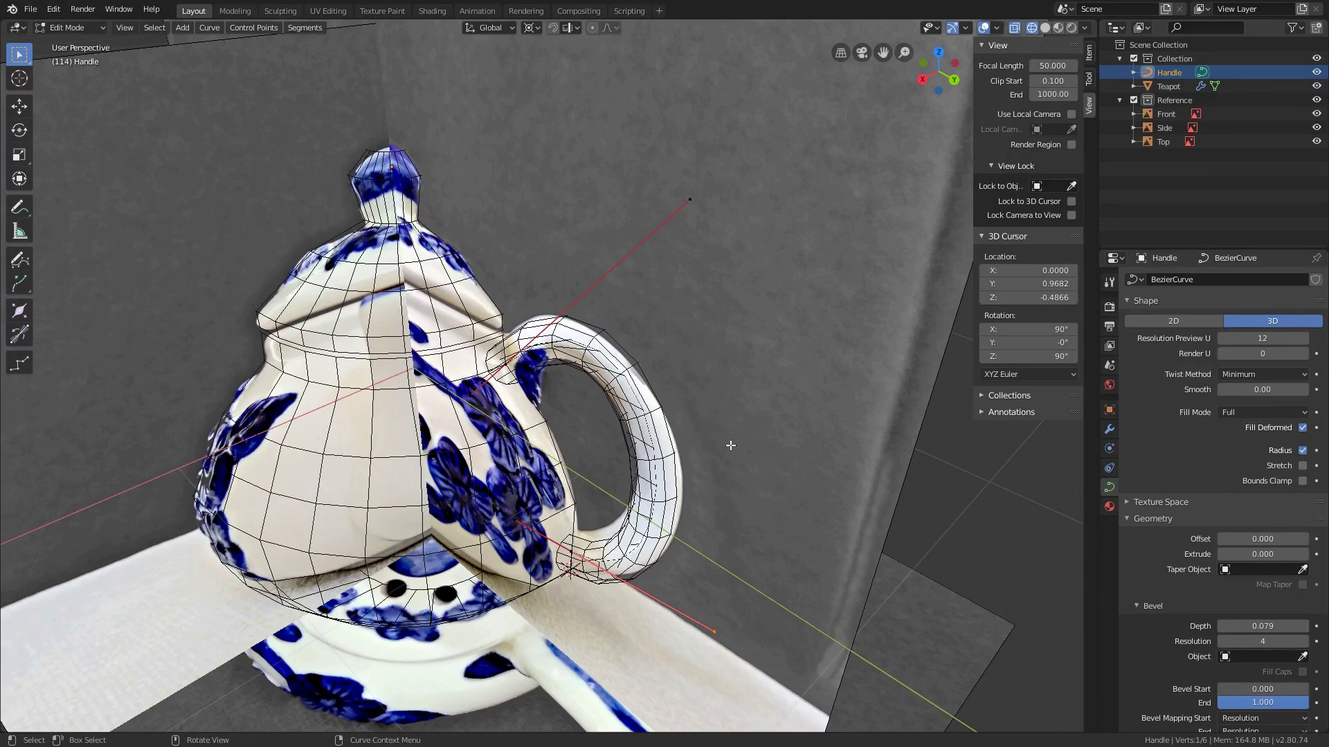
{"action": "key", "text": "KP_3"}
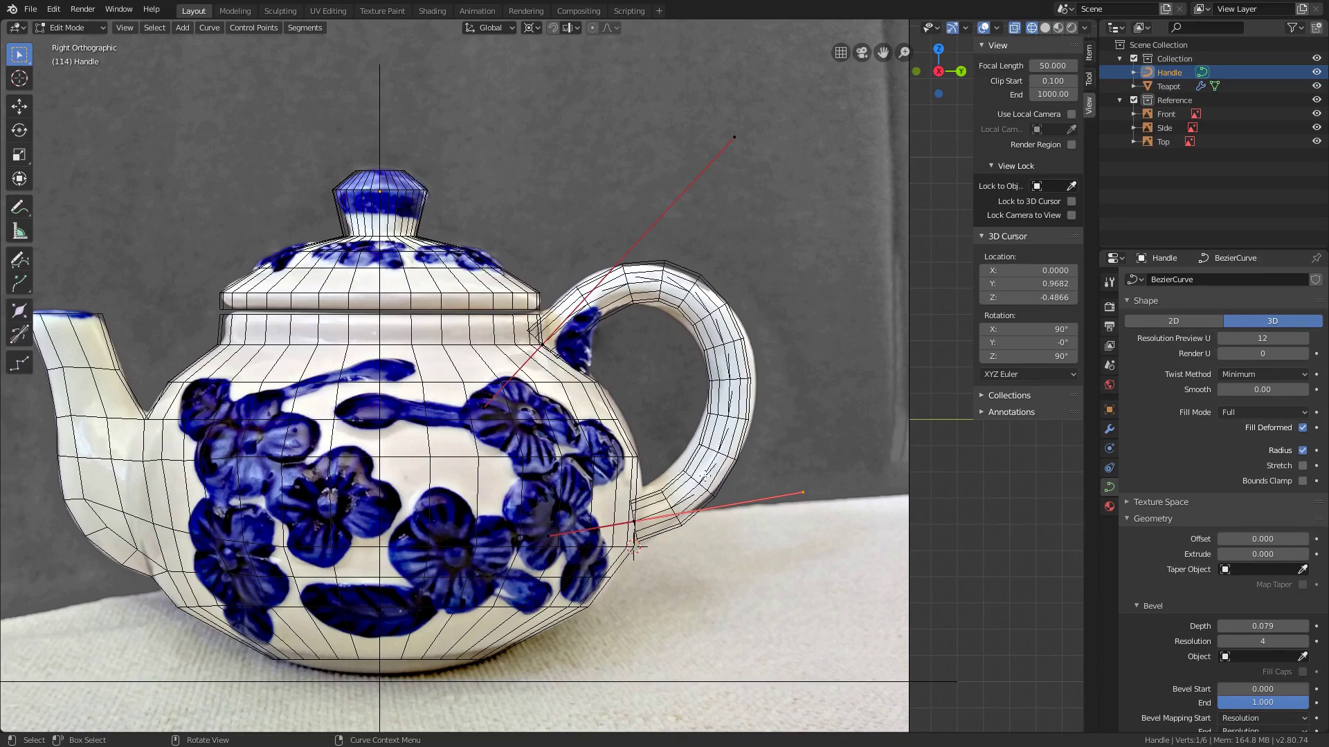
{"action": "left_click", "coordinate": [1222, 642]}
{"action": "left_click", "coordinate": [1222, 642]}
{"action": "left_click", "coordinate": [1222, 642]}
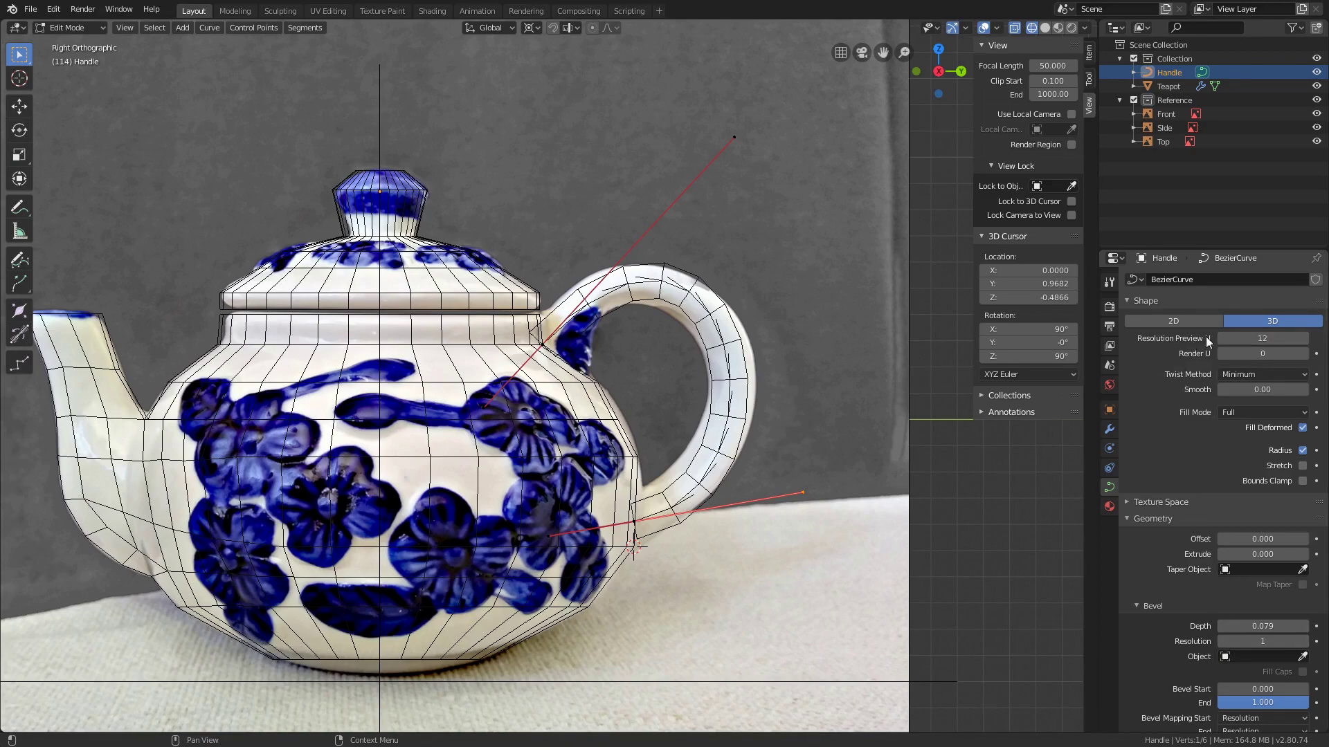
{"action": "left_click_drag", "start_coordinate": [1248, 340], "coordinate": [1131, 339]}
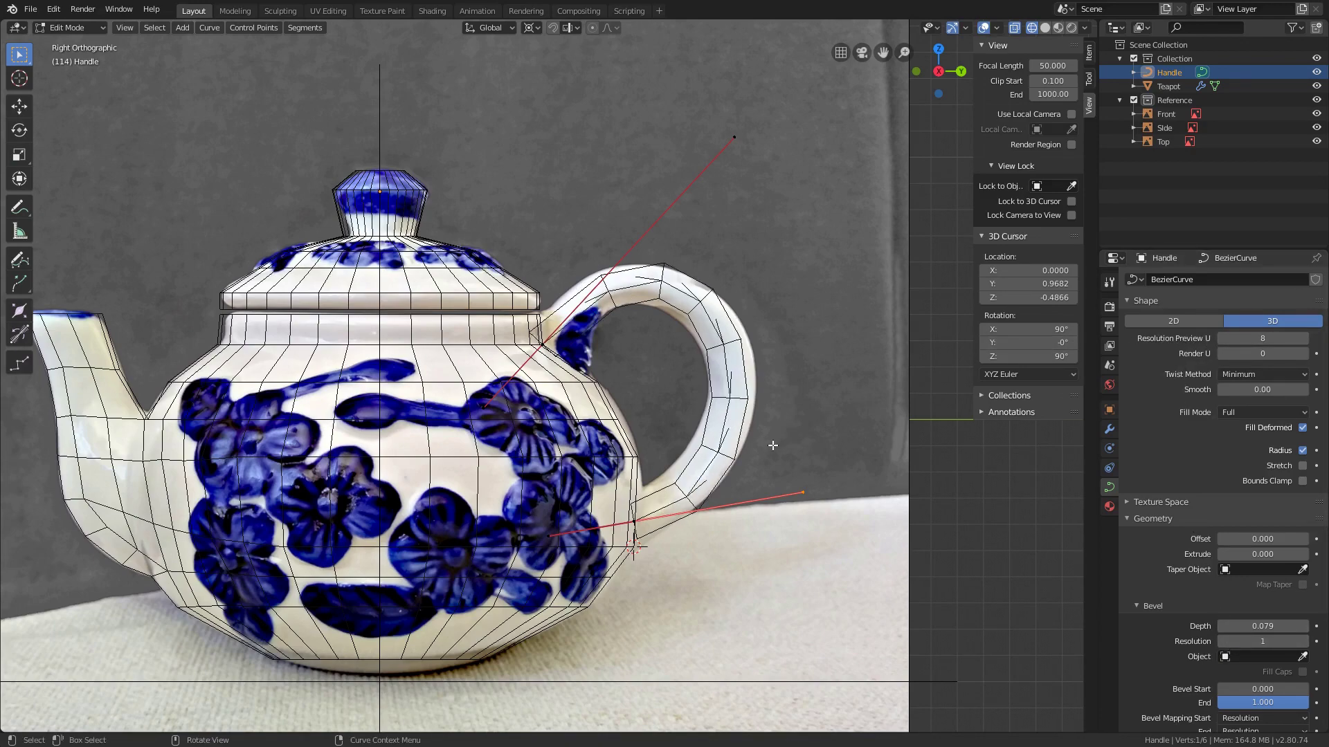
Reposition the Bezier handles of both control points so the thickened low-poly tube matches the outline of the reference handle
{"action": "key", "text": "g"}
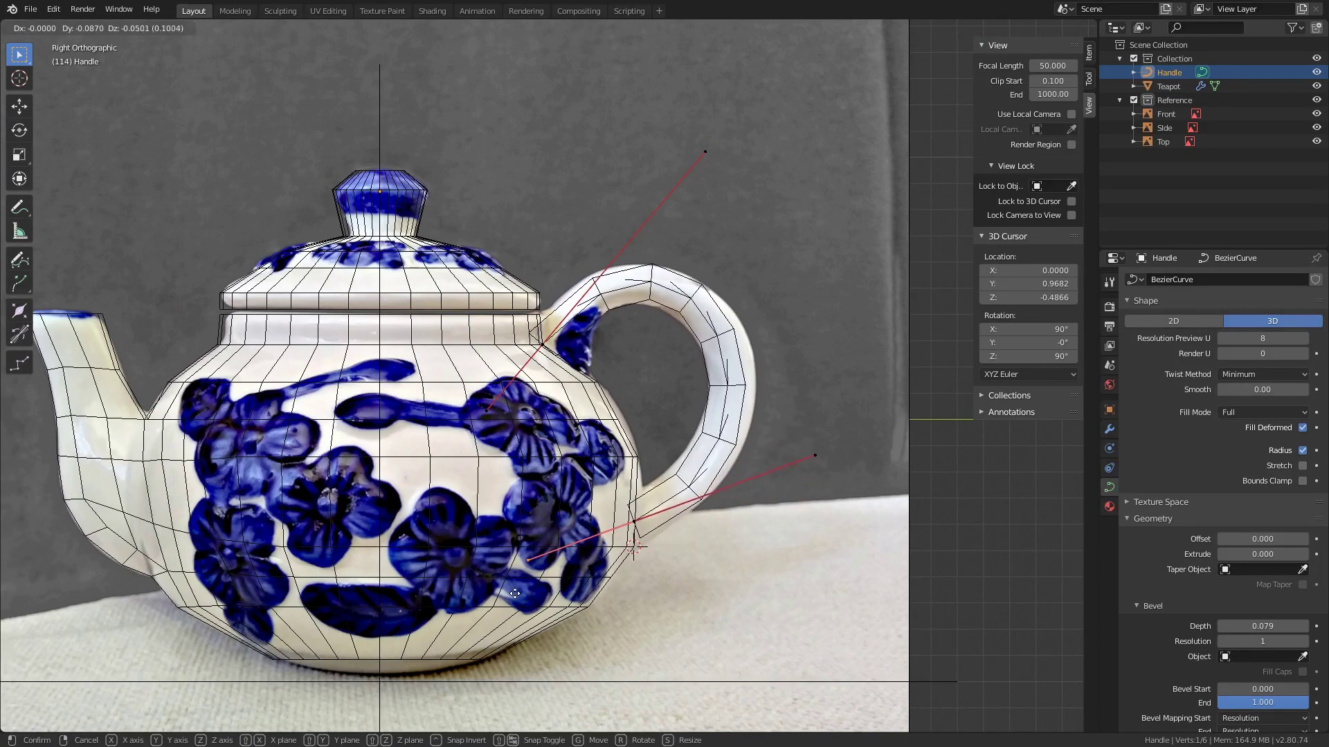
{"action": "left_click", "coordinate": [810, 494]}
{"action": "left_click", "coordinate": [694, 160]}
{"action": "key", "text": "g"}
{"action": "left_click", "coordinate": [666, 177]}
{"action": "left_click", "coordinate": [812, 458]}
{"action": "key", "text": "g"}
{"action": "left_click", "coordinate": [833, 417]}
{"action": "left_click", "coordinate": [638, 190]}
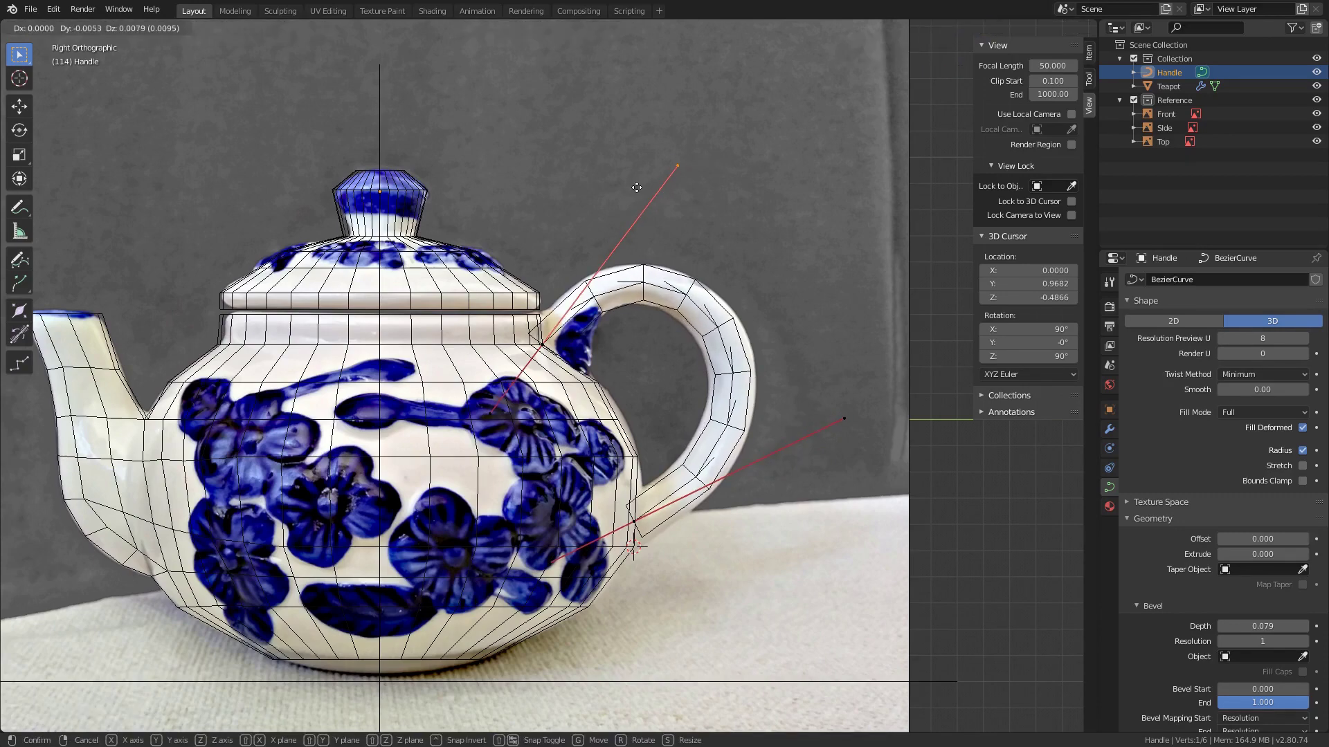
{"action": "left_click", "coordinate": [637, 187]}
Increase the Handle curve's bevel depth to 0.096 and check the tube against the teapot in solid shading with overlays hidden, restoring the wireframe display
{"action": "mouse_move", "coordinate": [1221, 627]}
{"action": "left_mouse_down"}
{"action": "mouse_move", "coordinate": [1273, 627]}
{"action": "mouse_move", "coordinate": [1227, 626]}
{"action": "left_mouse_up"}
{"action": "left_click", "coordinate": [1222, 627]}
{"action": "left_click", "coordinate": [986, 28]}
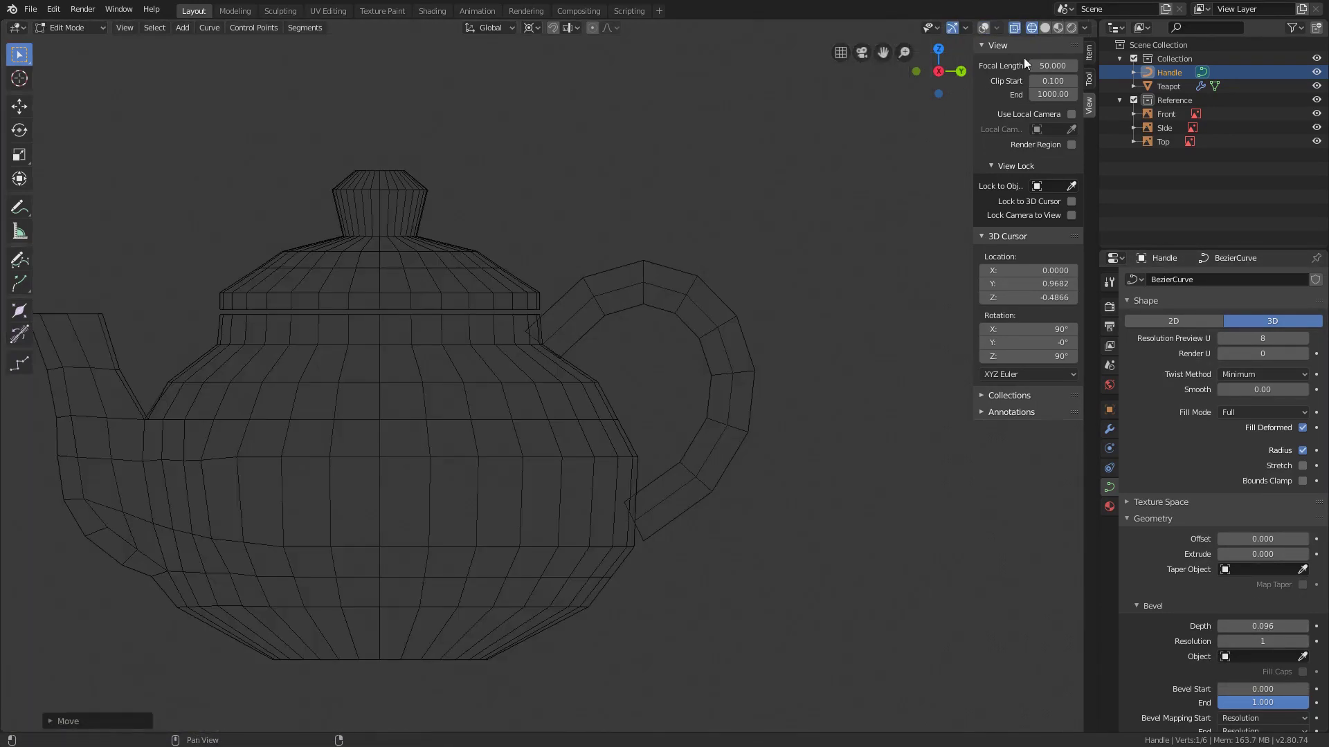
{"action": "key", "text": "shift+z"}
{"action": "mouse_move", "coordinate": [883, 161]}
{"action": "middle_mouse_down"}
{"action": "mouse_move", "coordinate": [782, 277]}
{"action": "mouse_move", "coordinate": [649, 265]}
{"action": "mouse_move", "coordinate": [840, 237]}
{"action": "middle_mouse_up"}
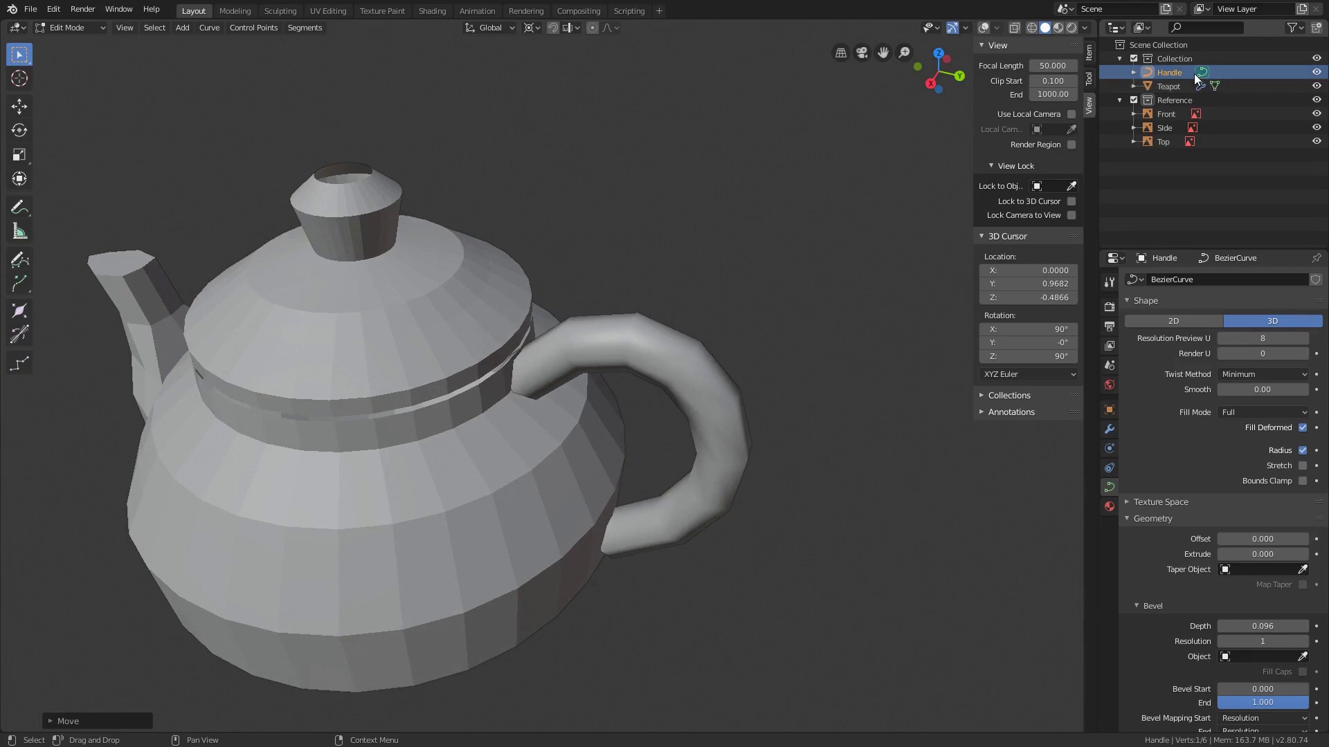
{"action": "left_click", "coordinate": [989, 29]}
{"action": "left_click", "coordinate": [1032, 28]}
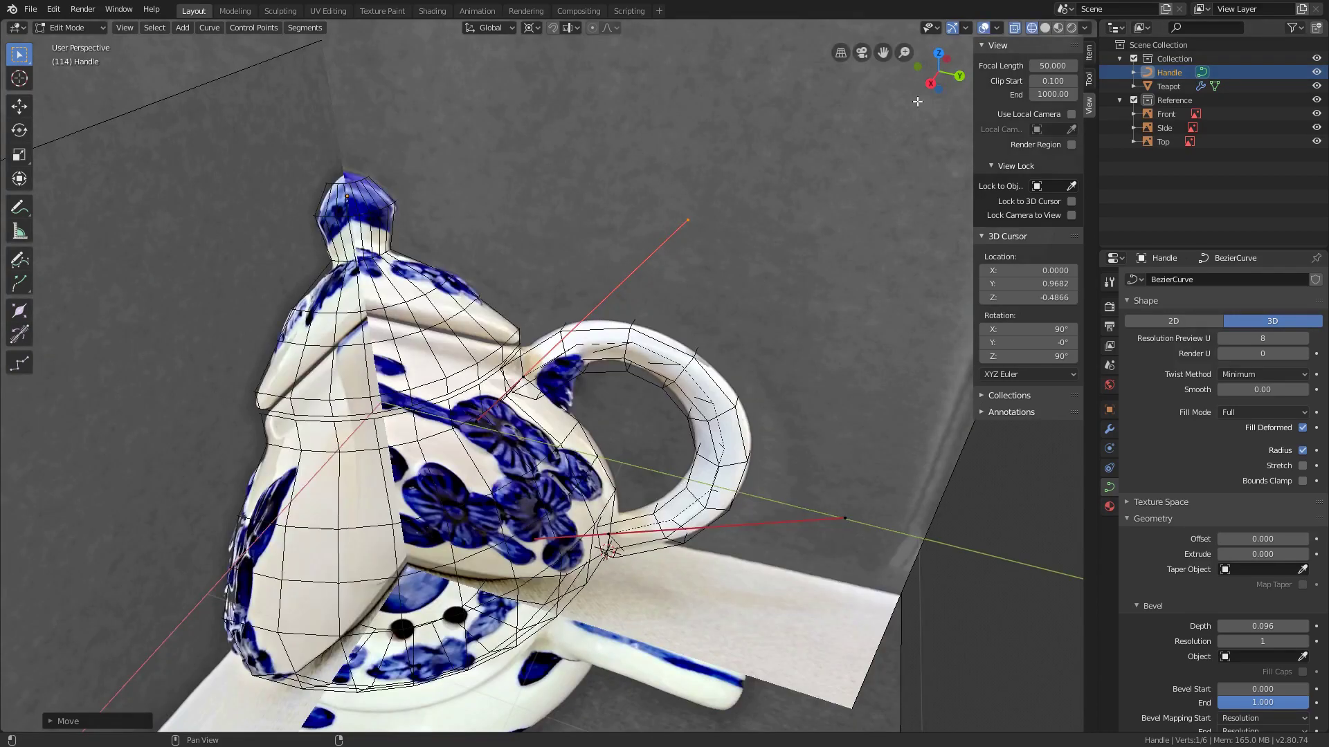
Convert the Handle curve to a mesh in Object Mode
{"action": "key", "text": "Tab"}
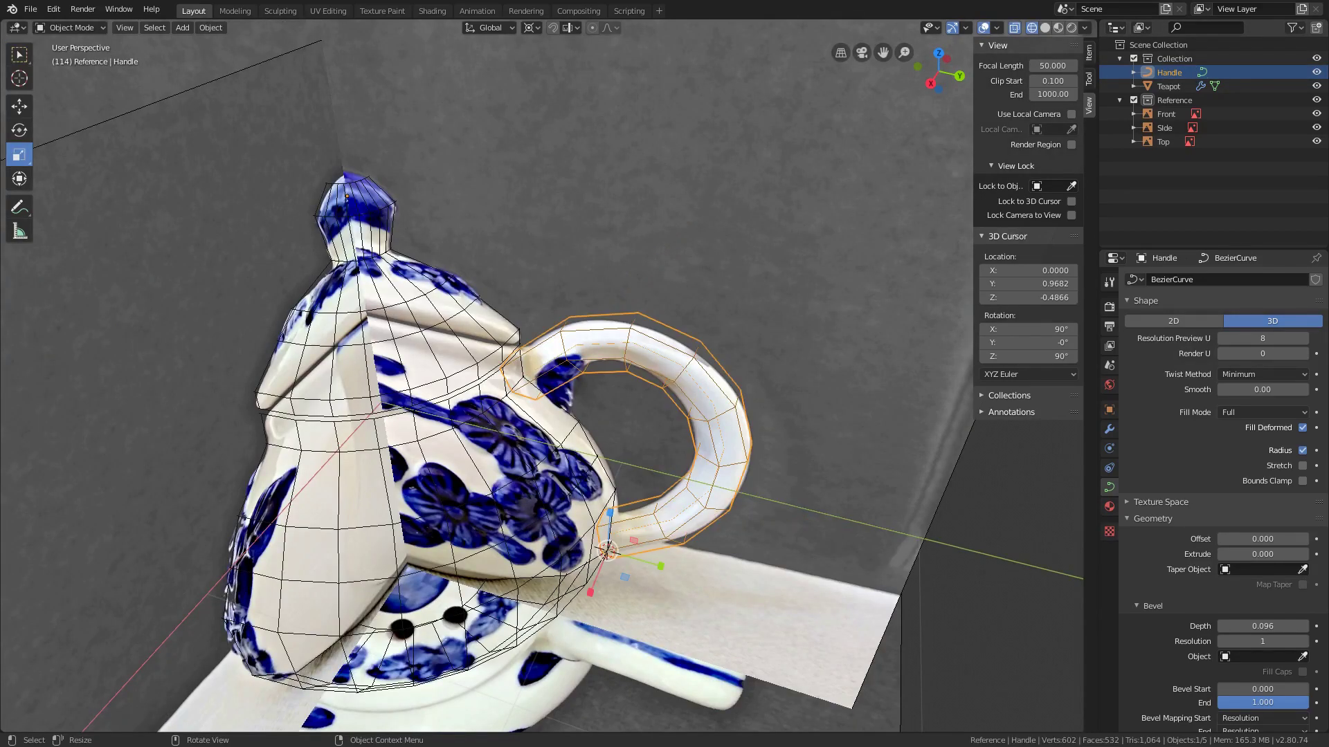
{"action": "left_click", "coordinate": [210, 27]}
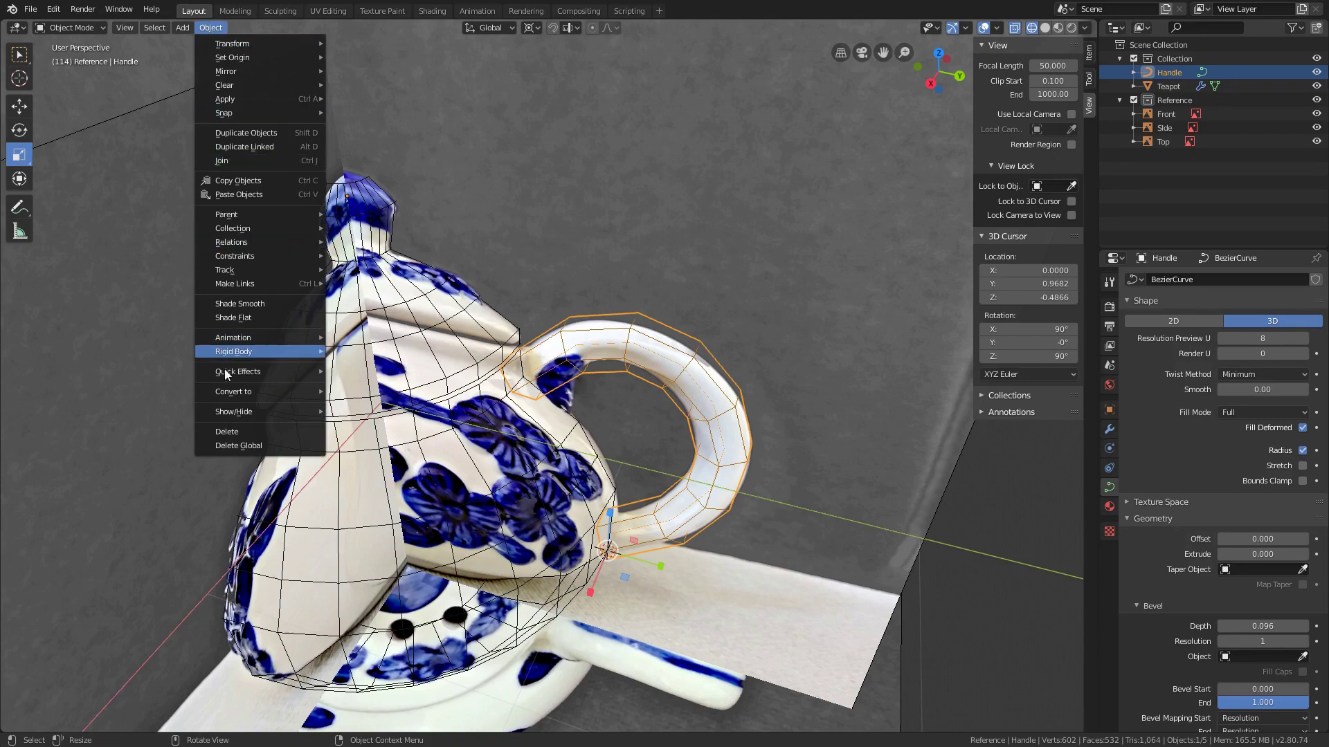
{"action": "mouse_move", "coordinate": [231, 392]}
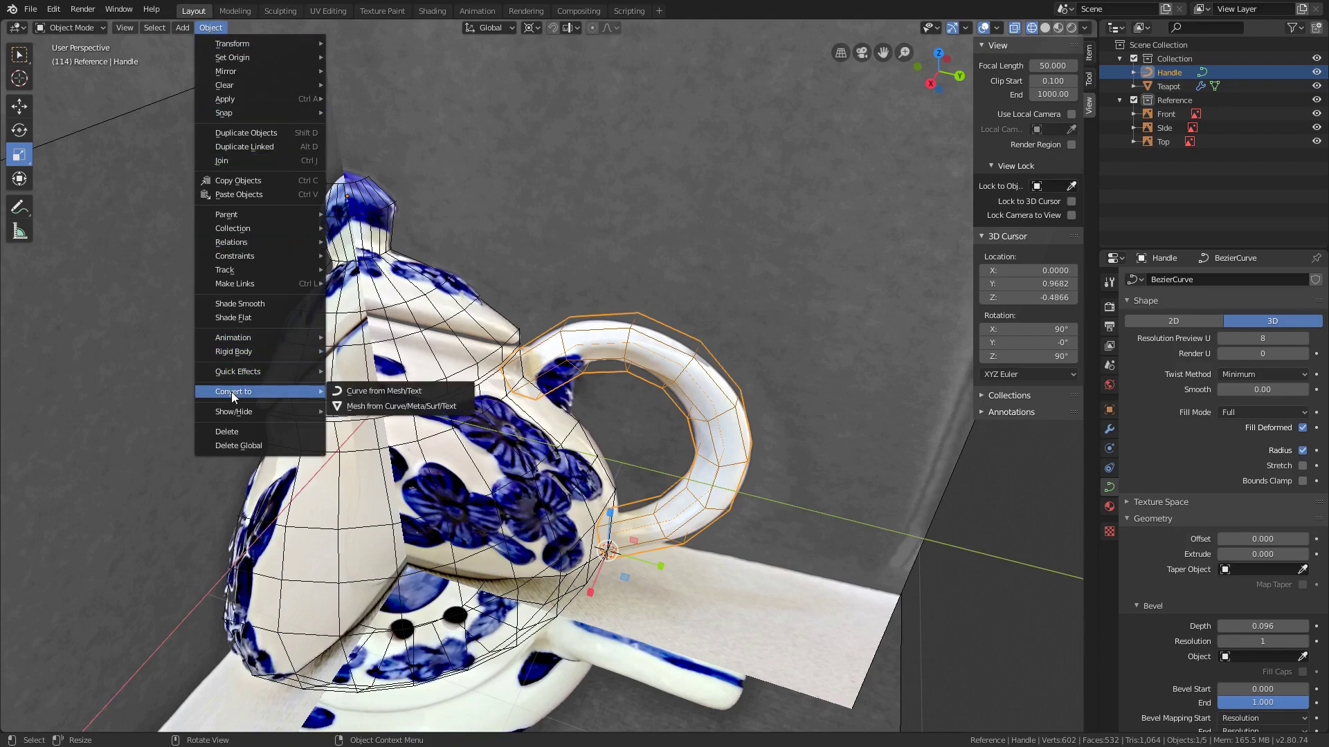
{"action": "left_click", "coordinate": [434, 409]}
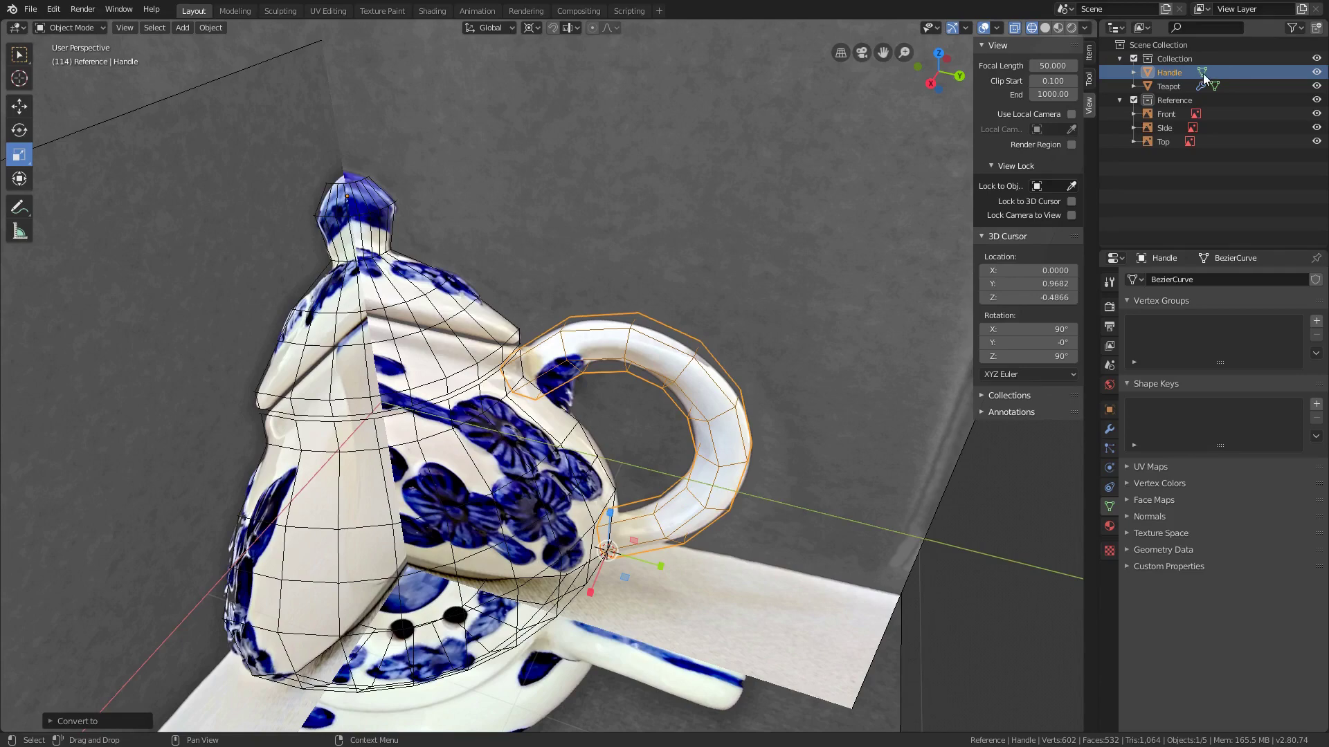
Inspect the Handle mesh's vertices in the right orthographic view and hide the Reference collection
{"action": "key", "text": "KP_3"}
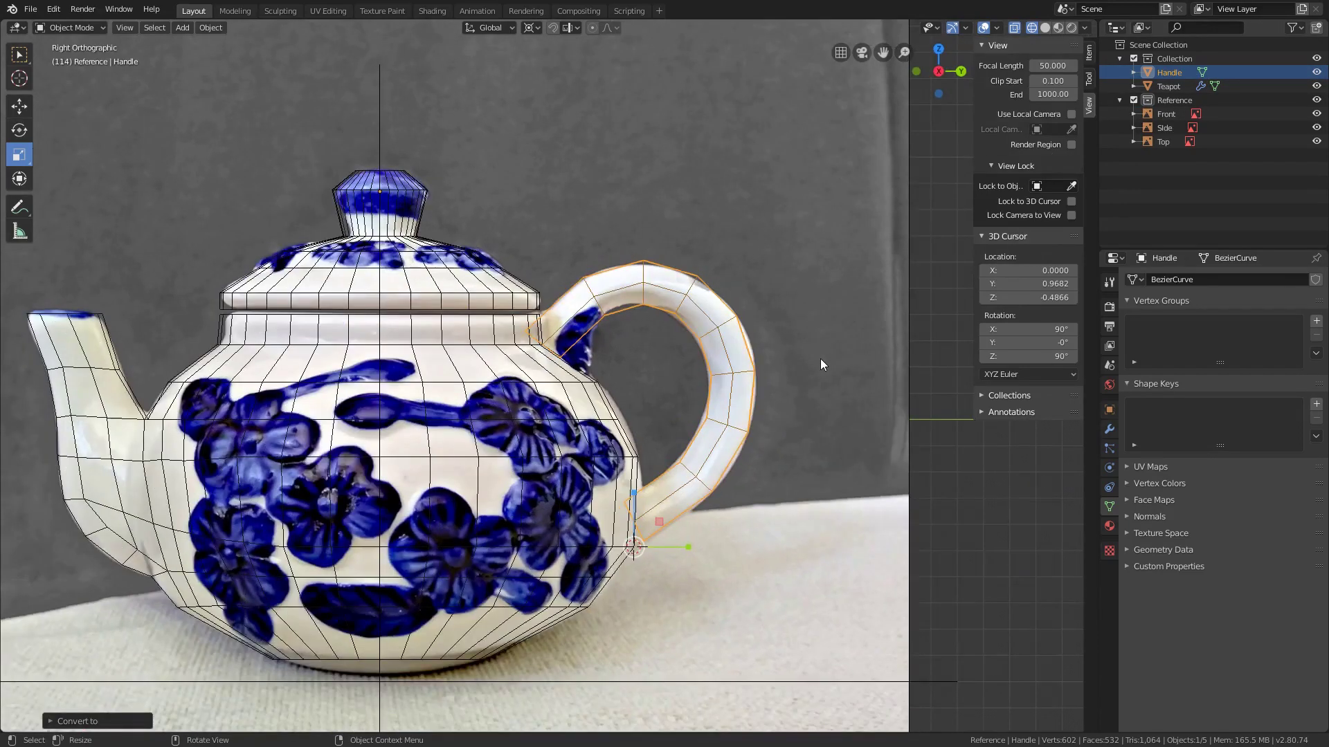
{"action": "key", "text": "Tab"}
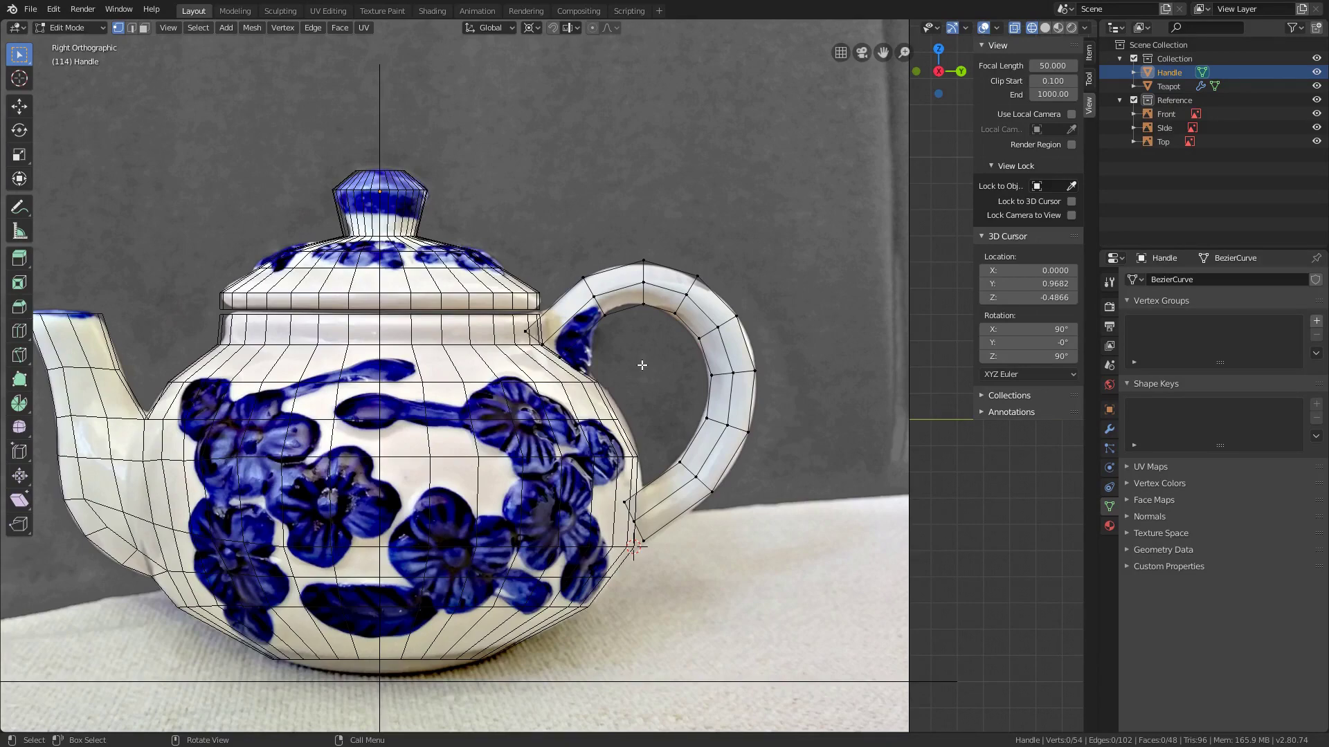
{"action": "left_click", "coordinate": [1317, 101]}
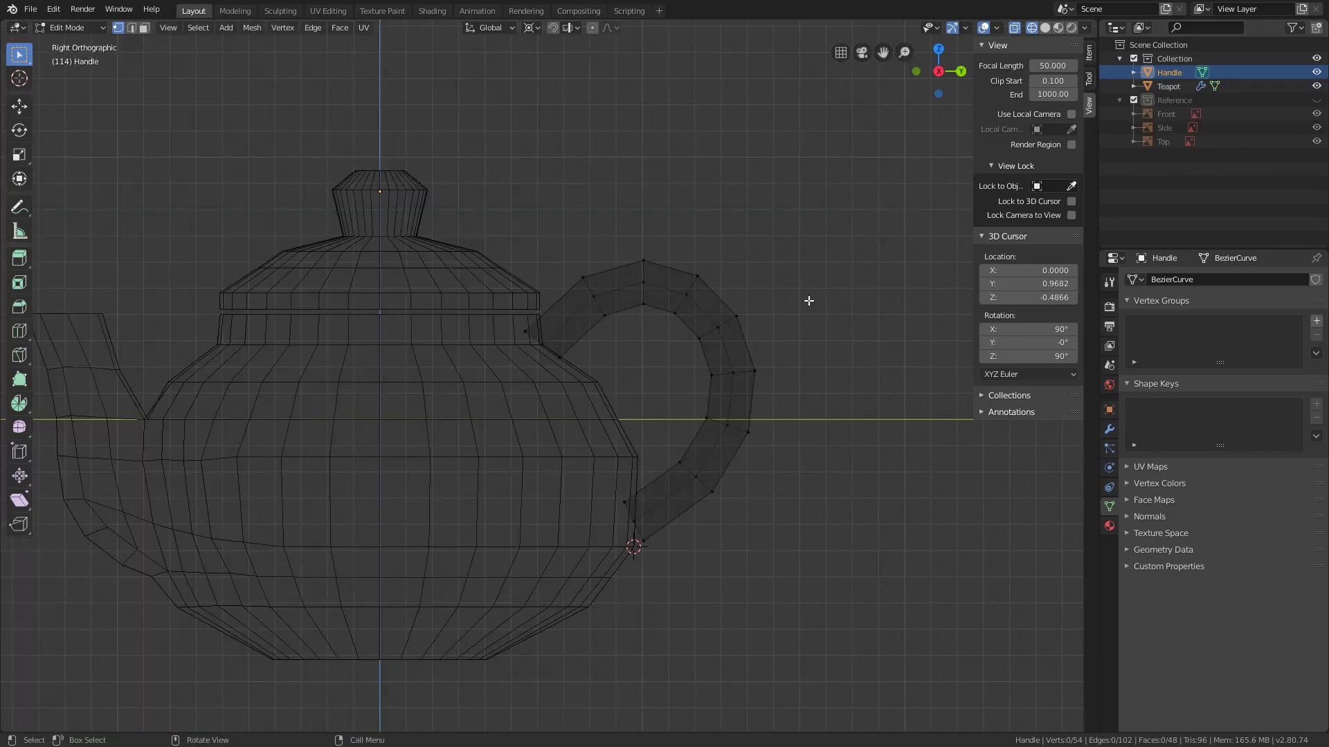
{"action": "key", "text": "Tab"}
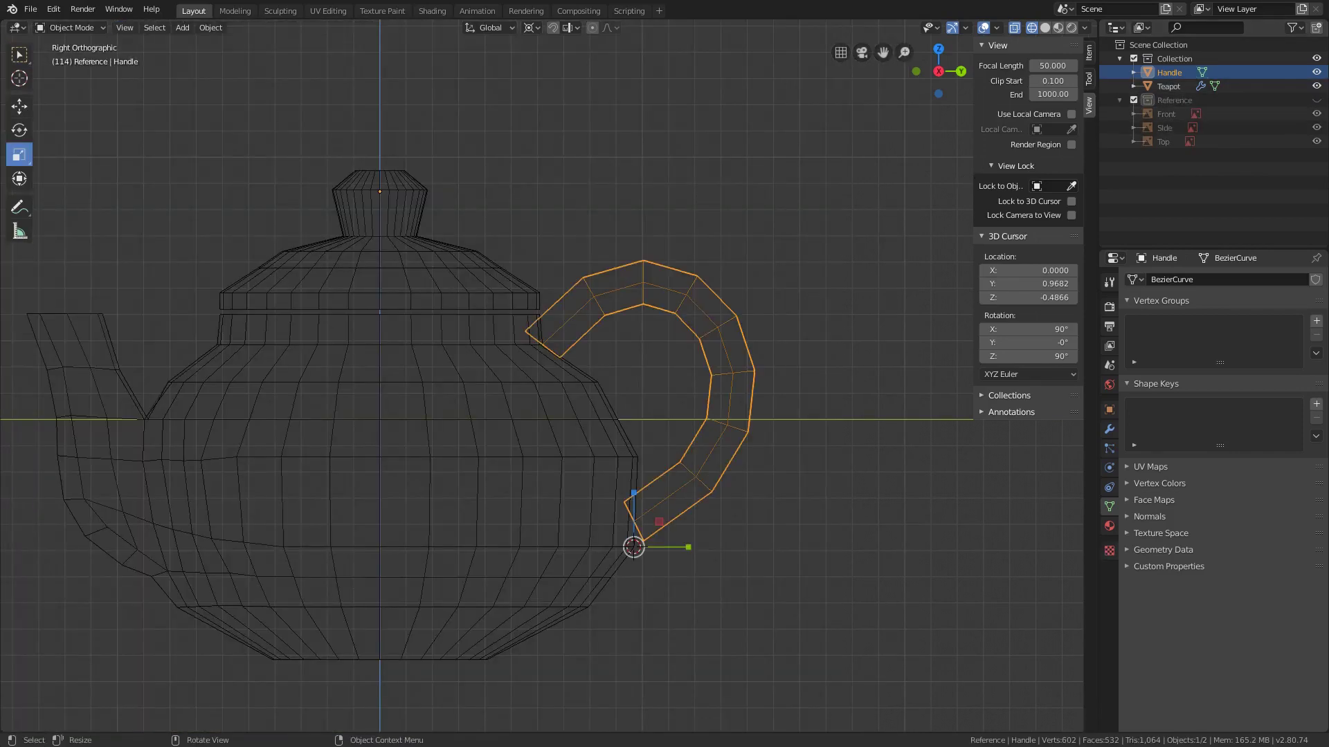
Examine the Teapot's Mirror modifier settings and, from the top view in Edit Mode, the half of the body that is real geometry
{"action": "left_click", "coordinate": [1164, 85]}
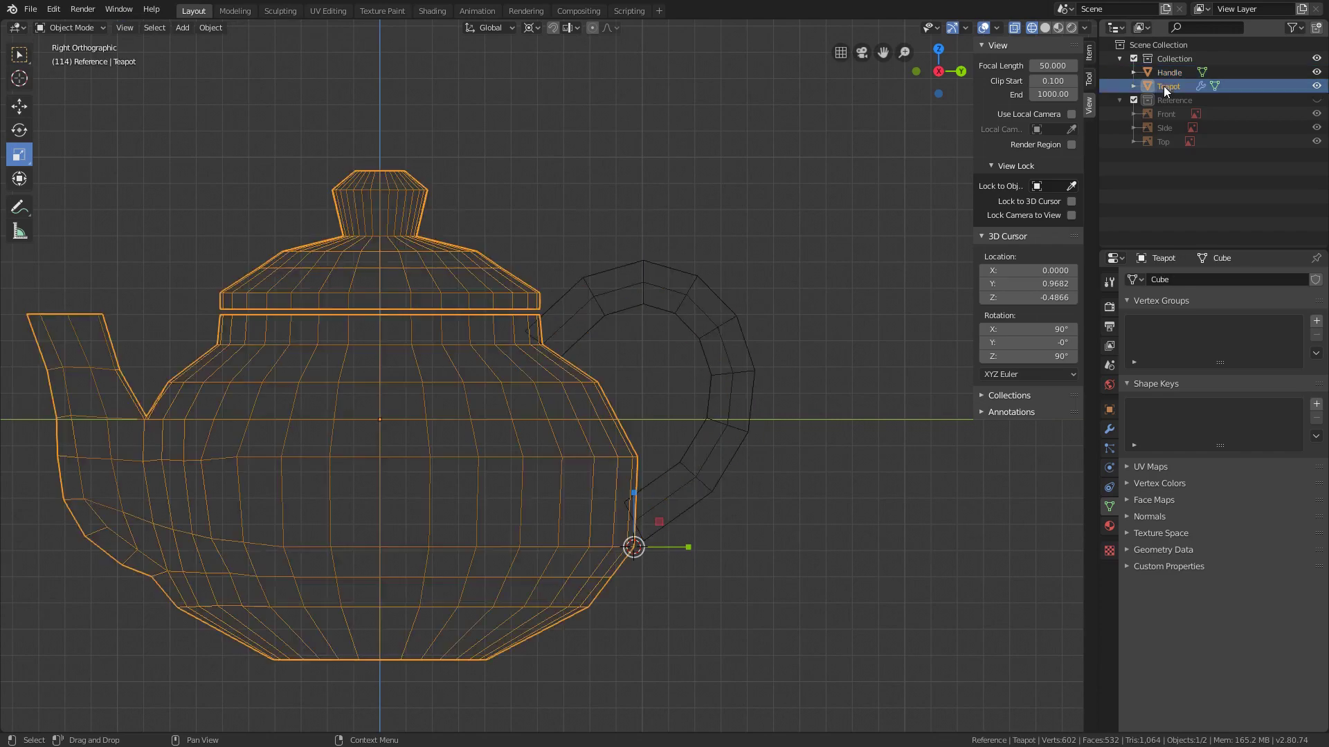
{"action": "left_click", "coordinate": [1108, 429]}
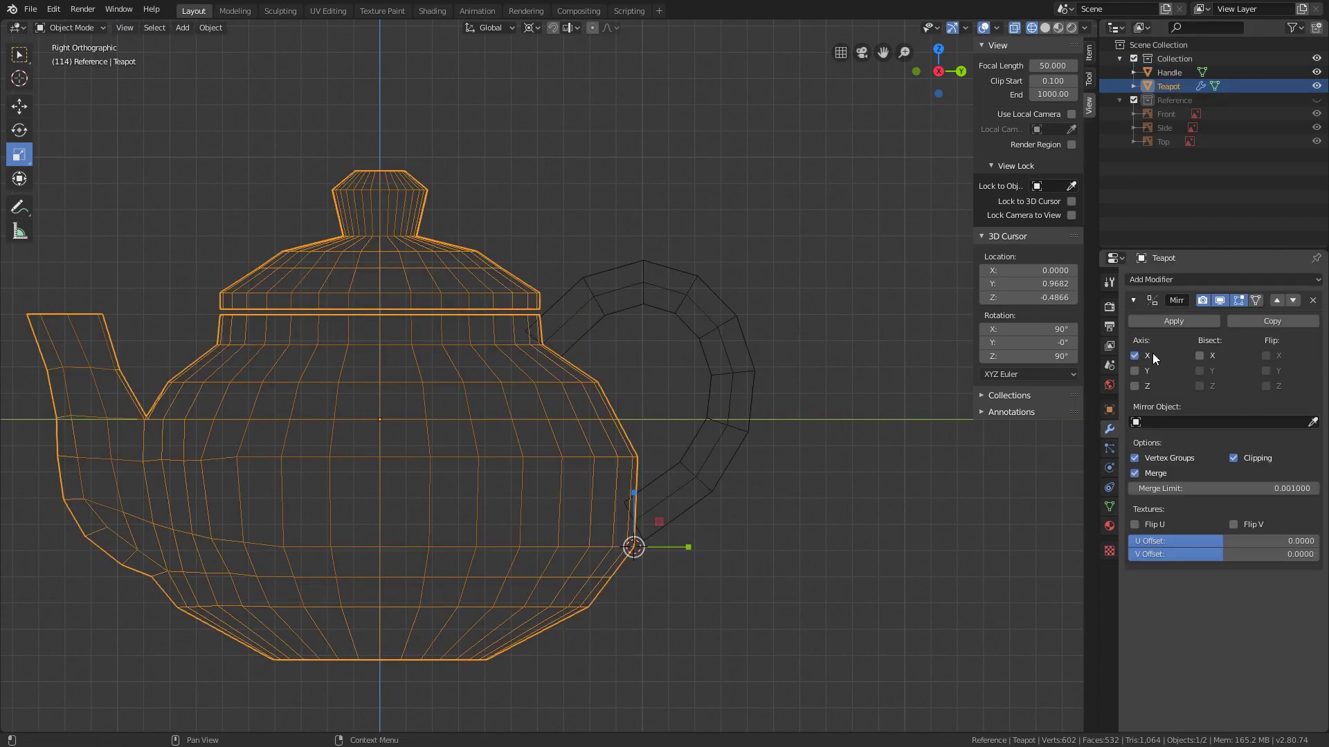
{"action": "key", "text": "KP_7"}
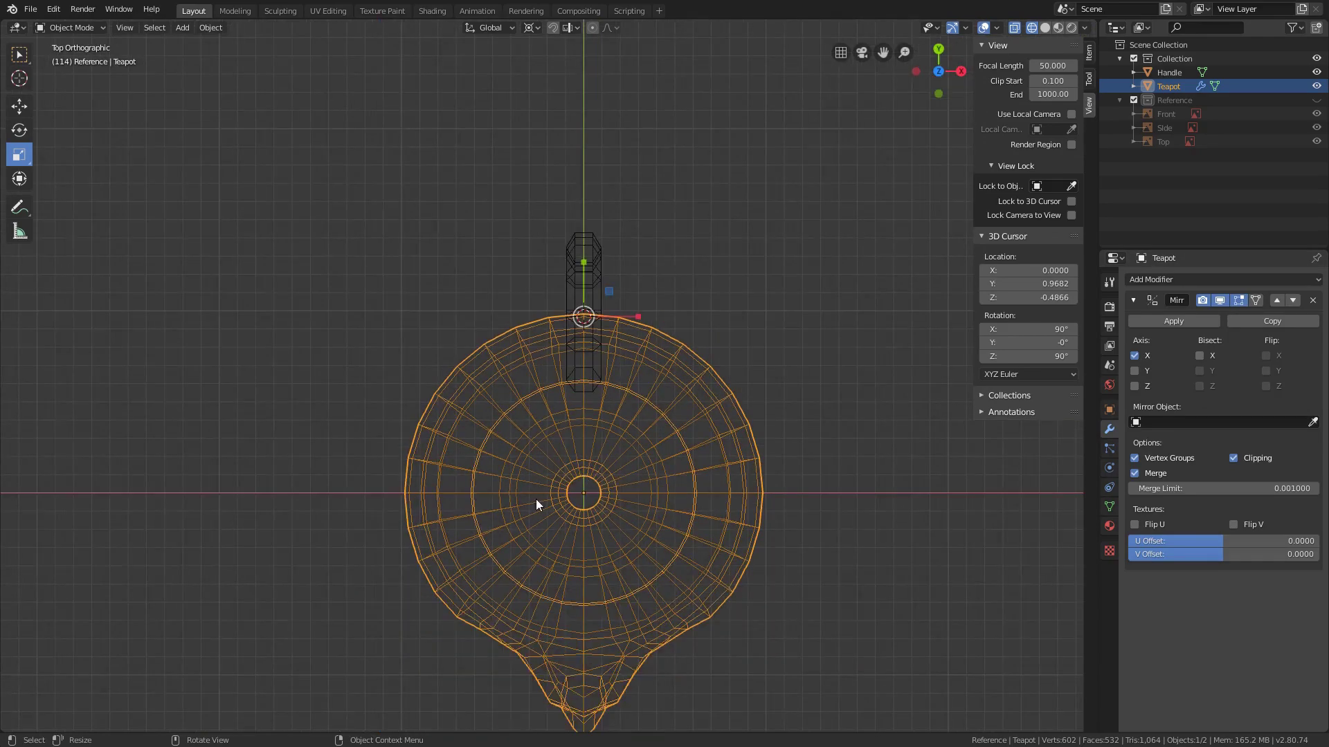
{"action": "key", "text": "Tab"}
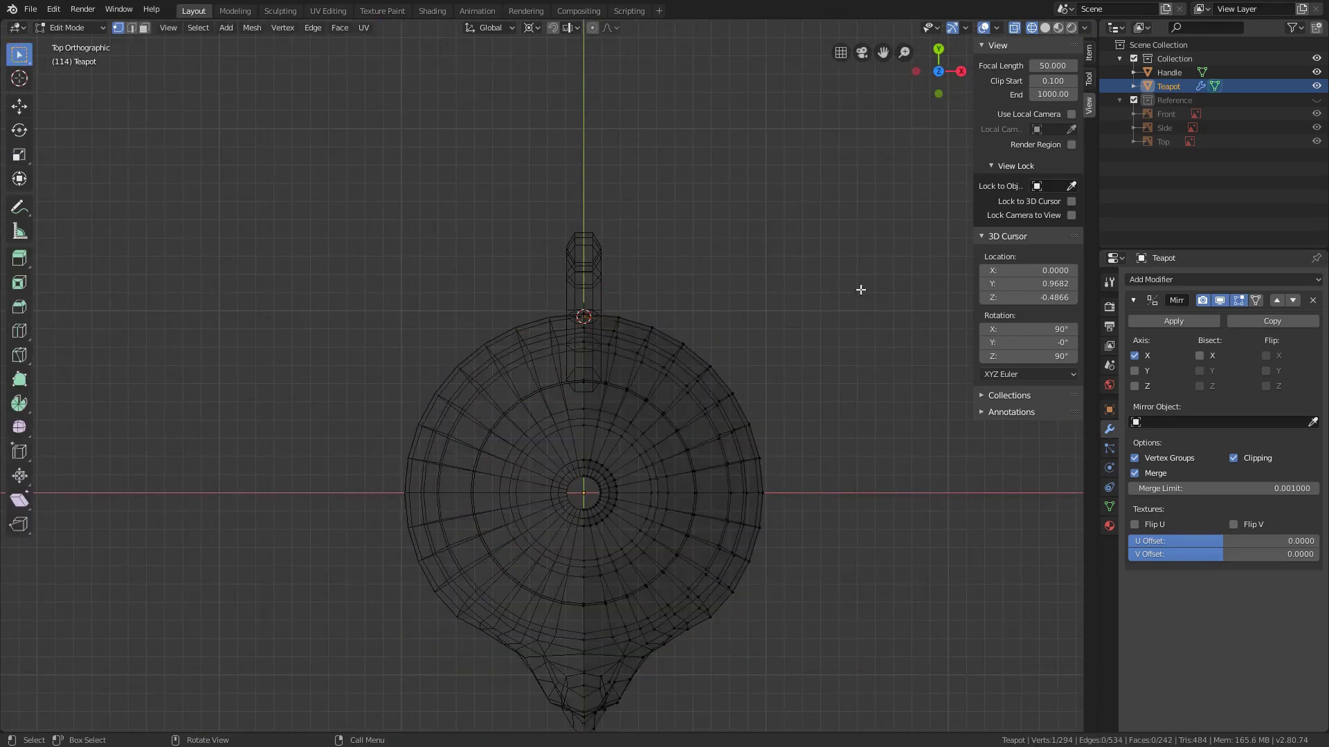
{"action": "left_click_drag", "start_coordinate": [862, 259], "coordinate": [404, 711]}
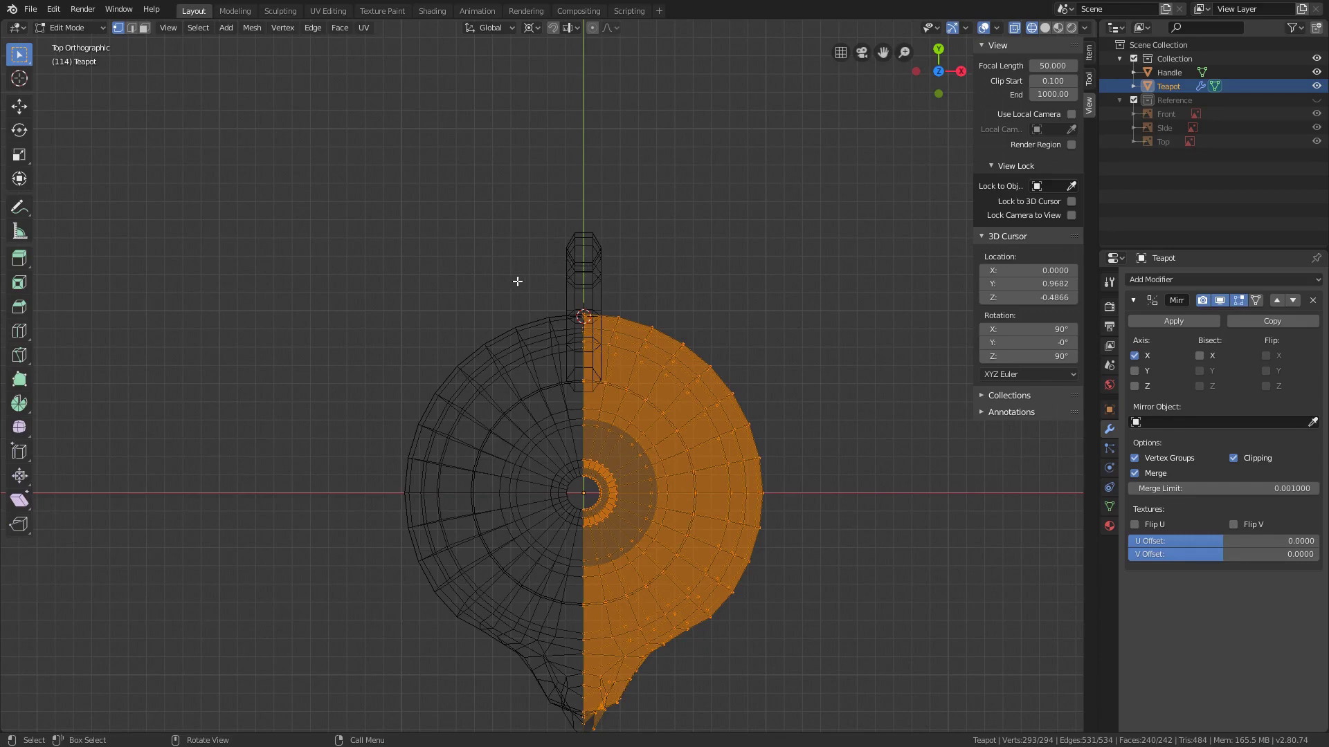
{"action": "key", "text": "Tab"}
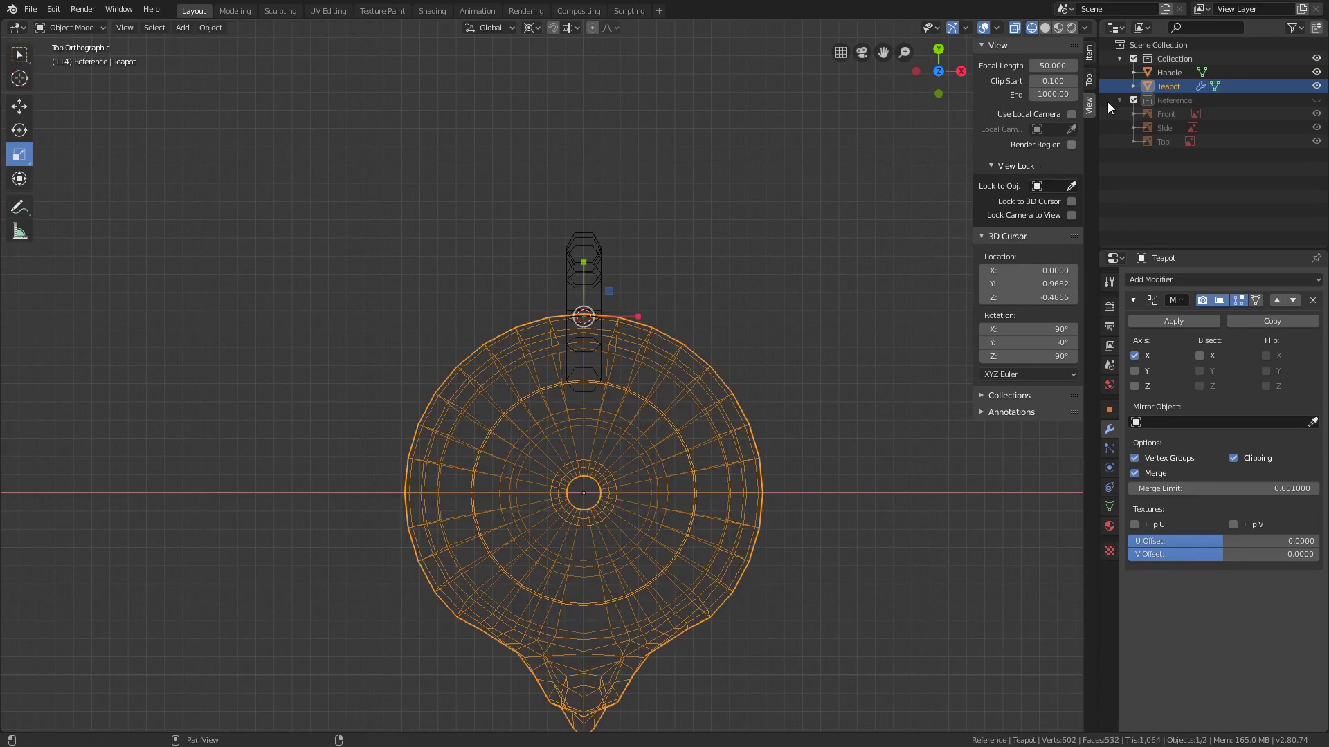
Add a centred lengthwise loop cut to the Handle mesh along the Y axis in the top orthographic view
{"action": "left_click", "coordinate": [1169, 72]}
{"action": "key", "text": "Tab"}
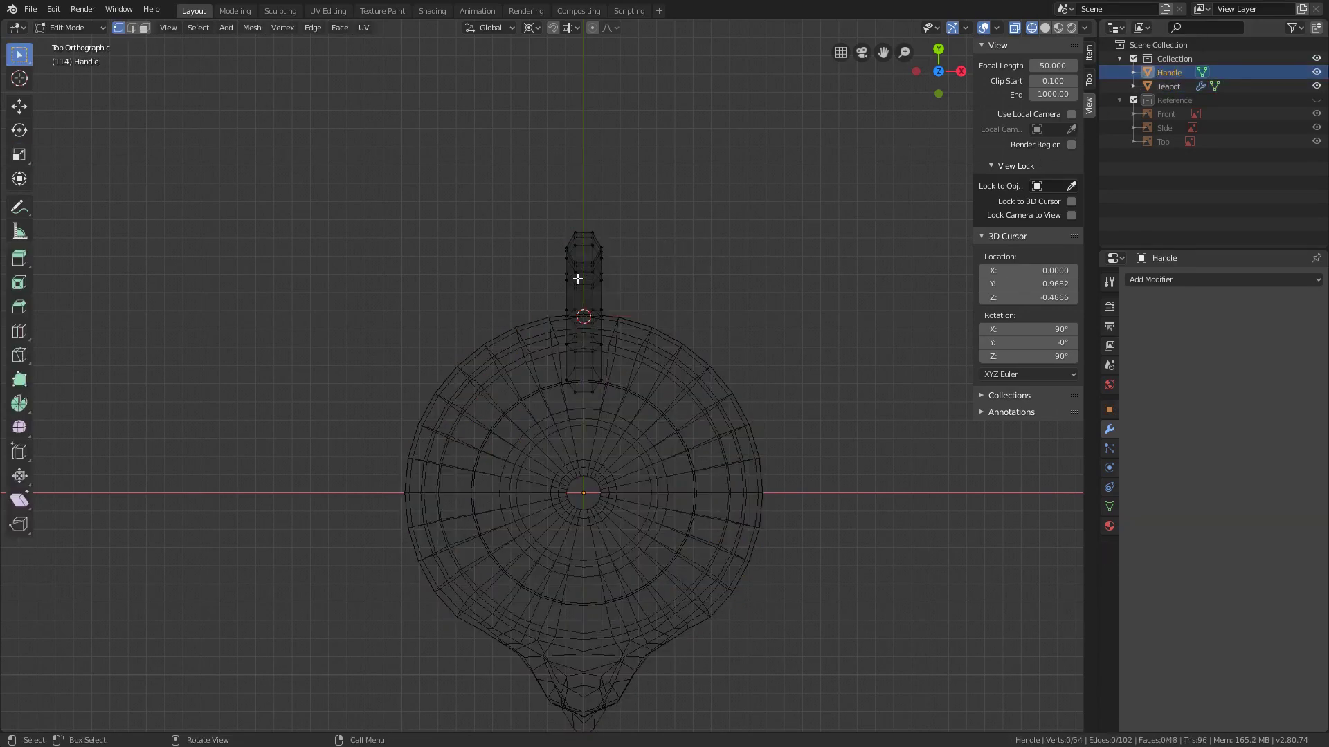
{"action": "scroll", "coordinate": [578, 278], "scroll_direction": "up", "scroll_amount": 5}
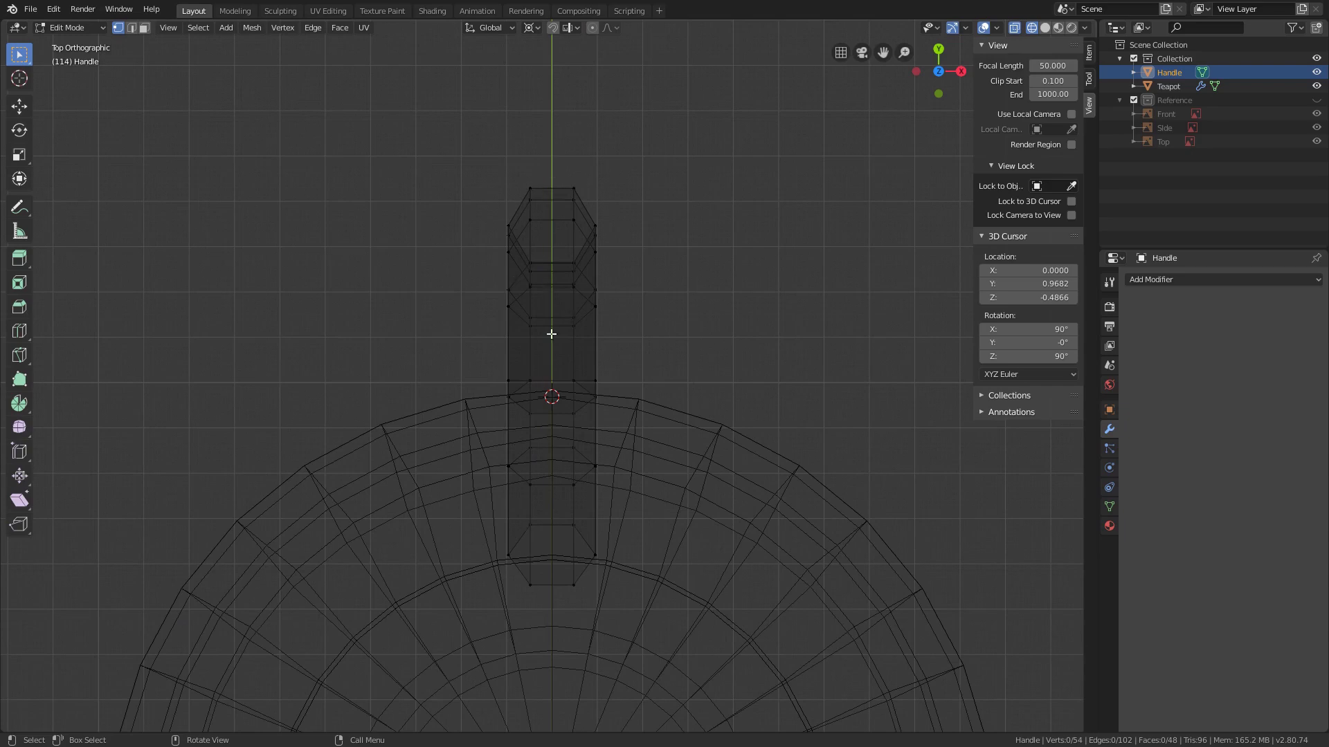
{"action": "key", "text": "ctrl+r"}
{"action": "left_click", "coordinate": [558, 148]}
{"action": "right_click", "coordinate": [477, 182]}
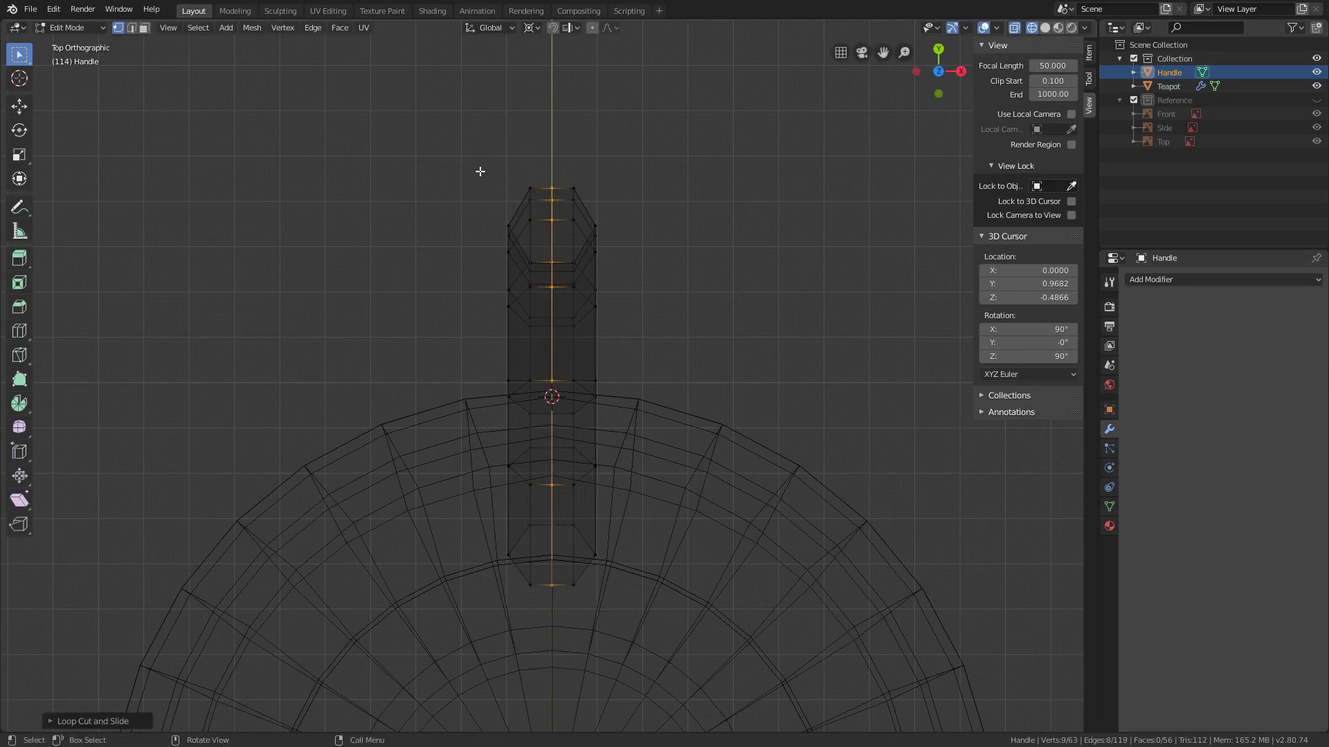
Delete the selected faces on the negative X side of the Handle mesh
{"action": "left_click_drag", "start_coordinate": [480, 171], "coordinate": [565, 626]}
{"action": "key", "text": "x"}
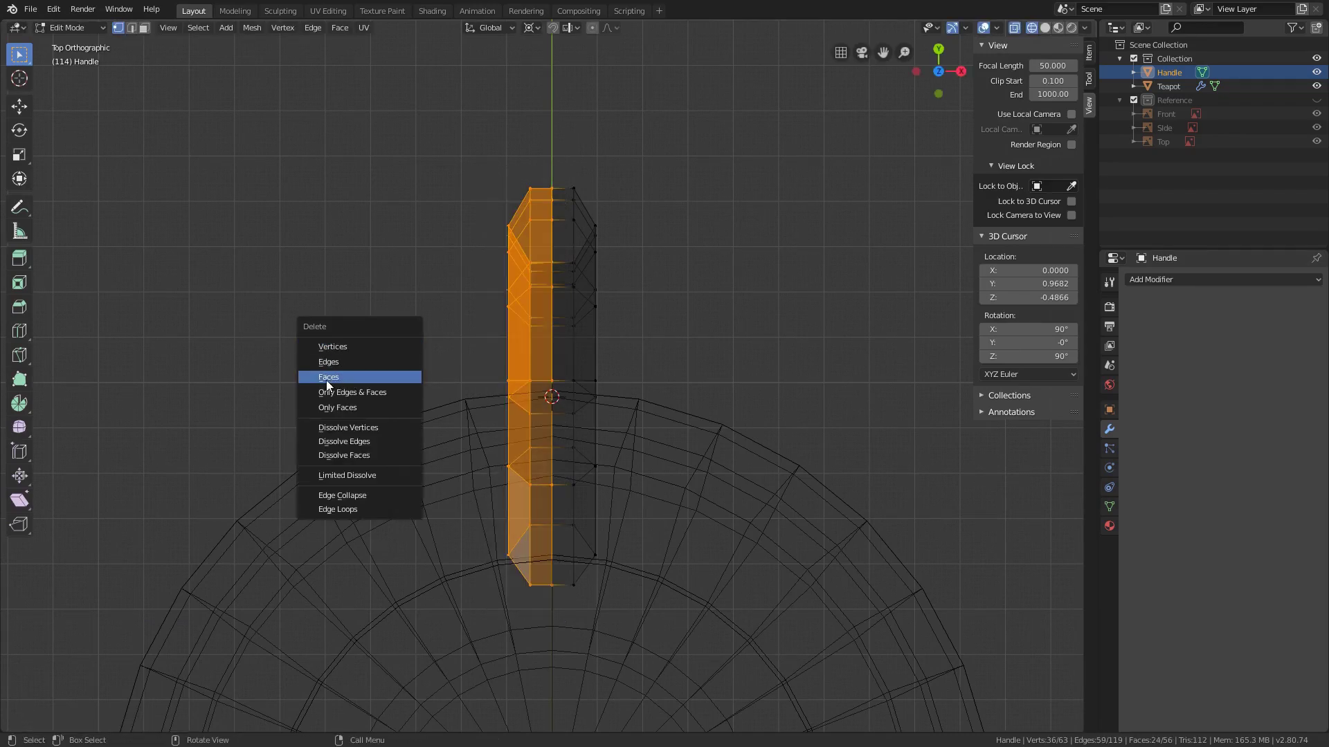
{"action": "left_click", "coordinate": [368, 378]}
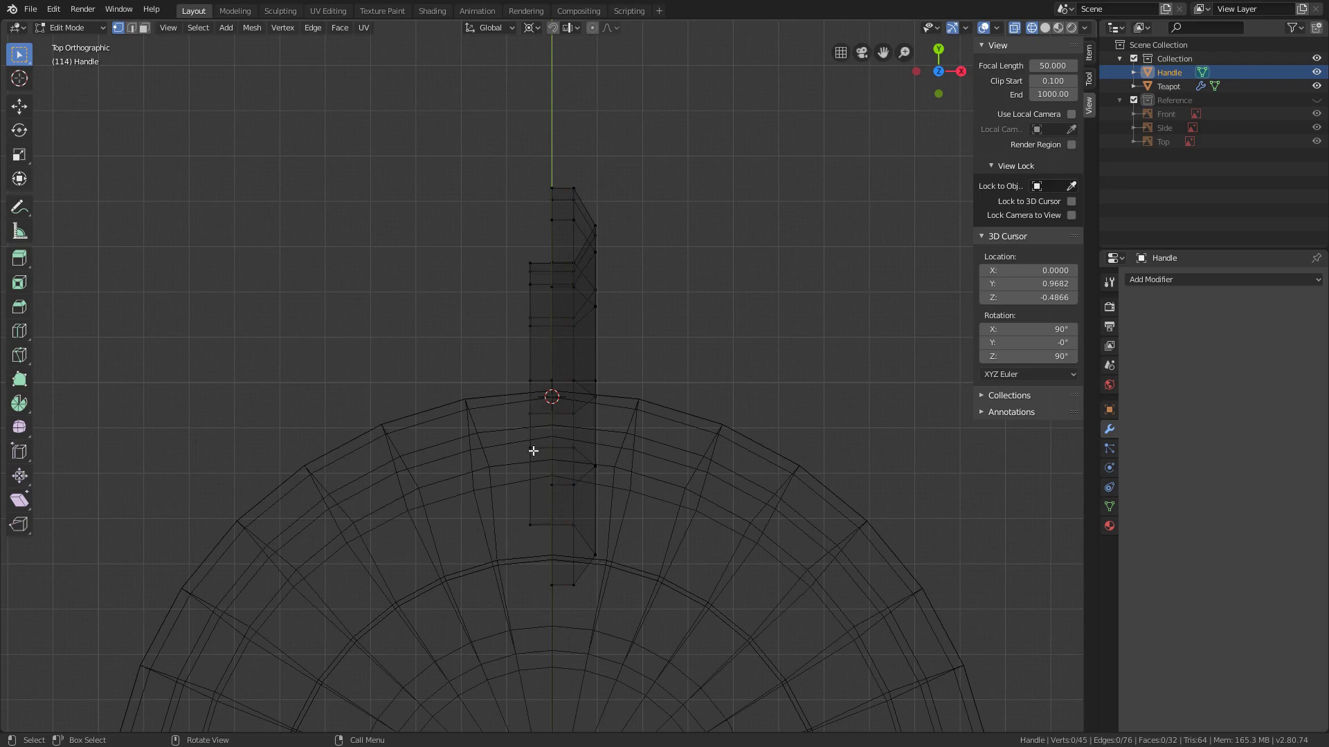
Move the Handle vertices on the negative X side along X onto the centre line, using Vertex snapping in the top view
{"action": "middle_click_drag", "start_coordinate": [480, 332], "coordinate": [465, 286]}
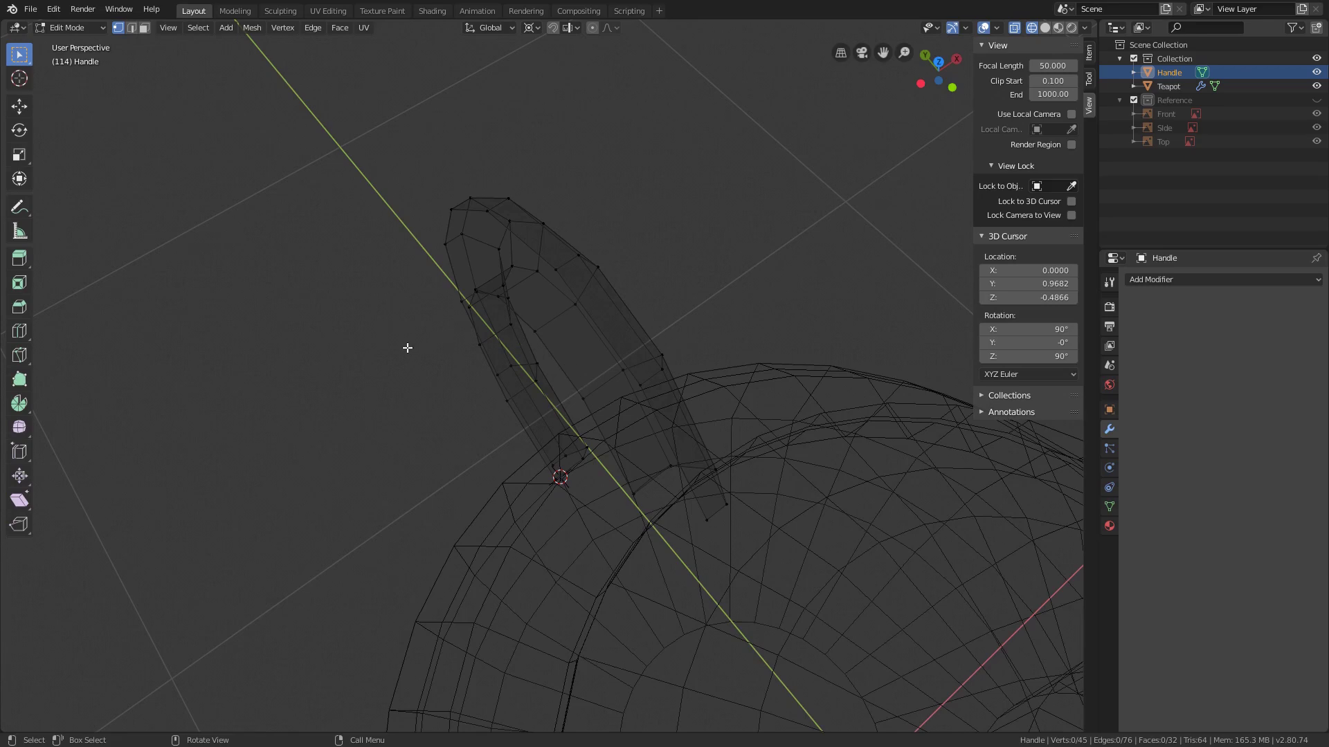
{"action": "key", "text": "KP_7"}
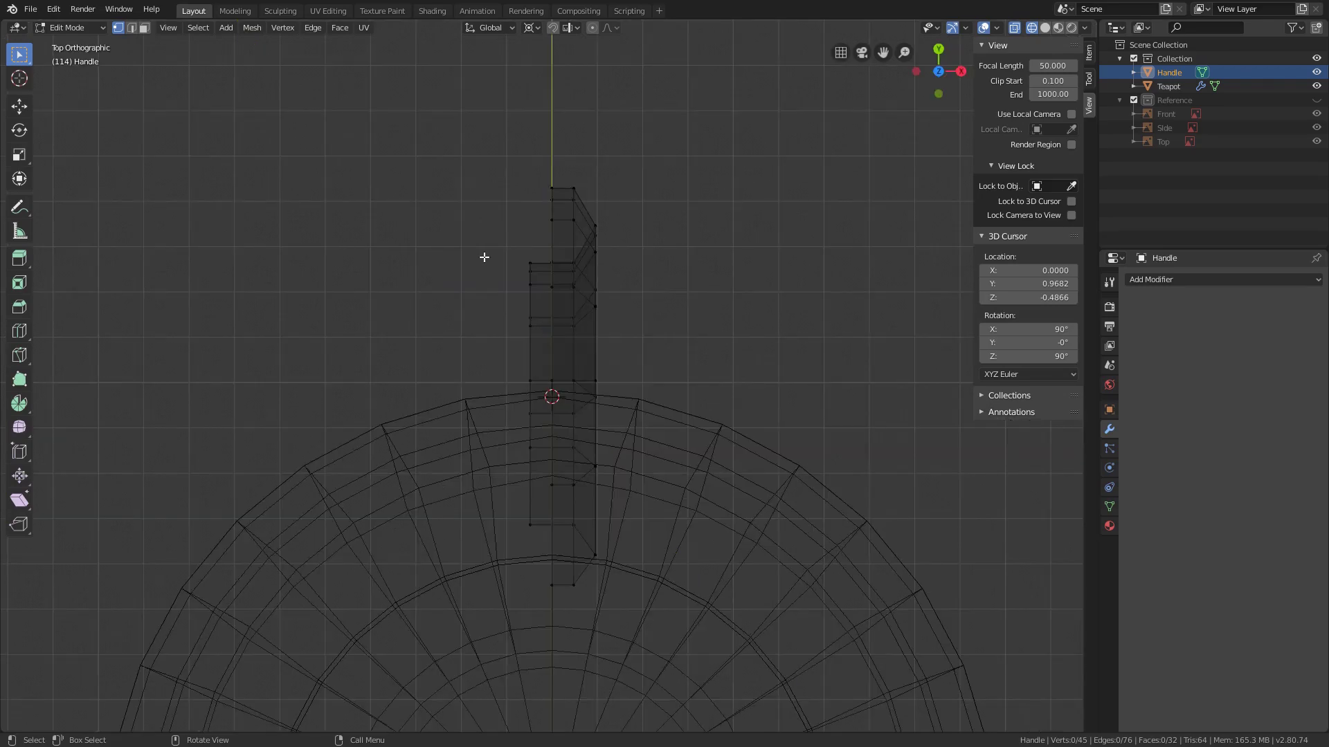
{"action": "left_click_drag", "start_coordinate": [496, 236], "coordinate": [547, 568]}
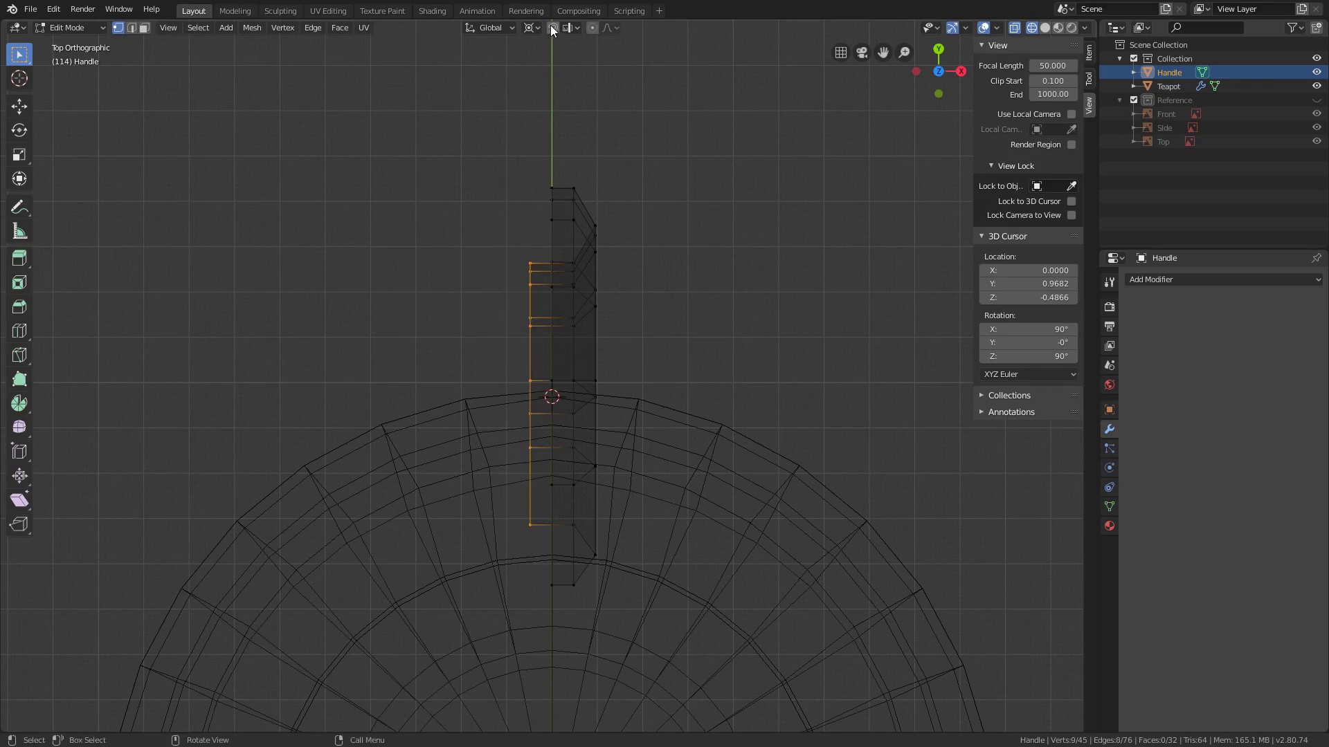
{"action": "key", "text": "shift+Tab"}
{"action": "left_click", "coordinate": [575, 27]}
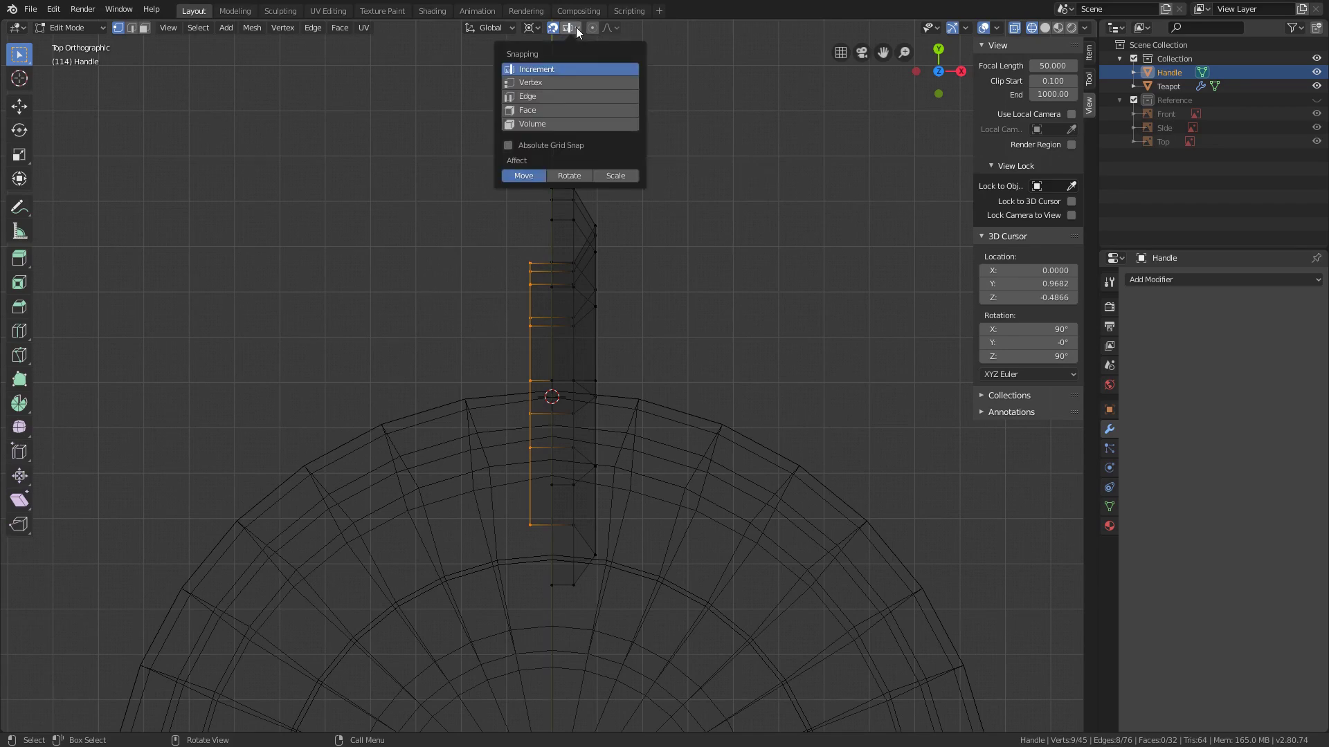
{"action": "left_click", "coordinate": [537, 82]}
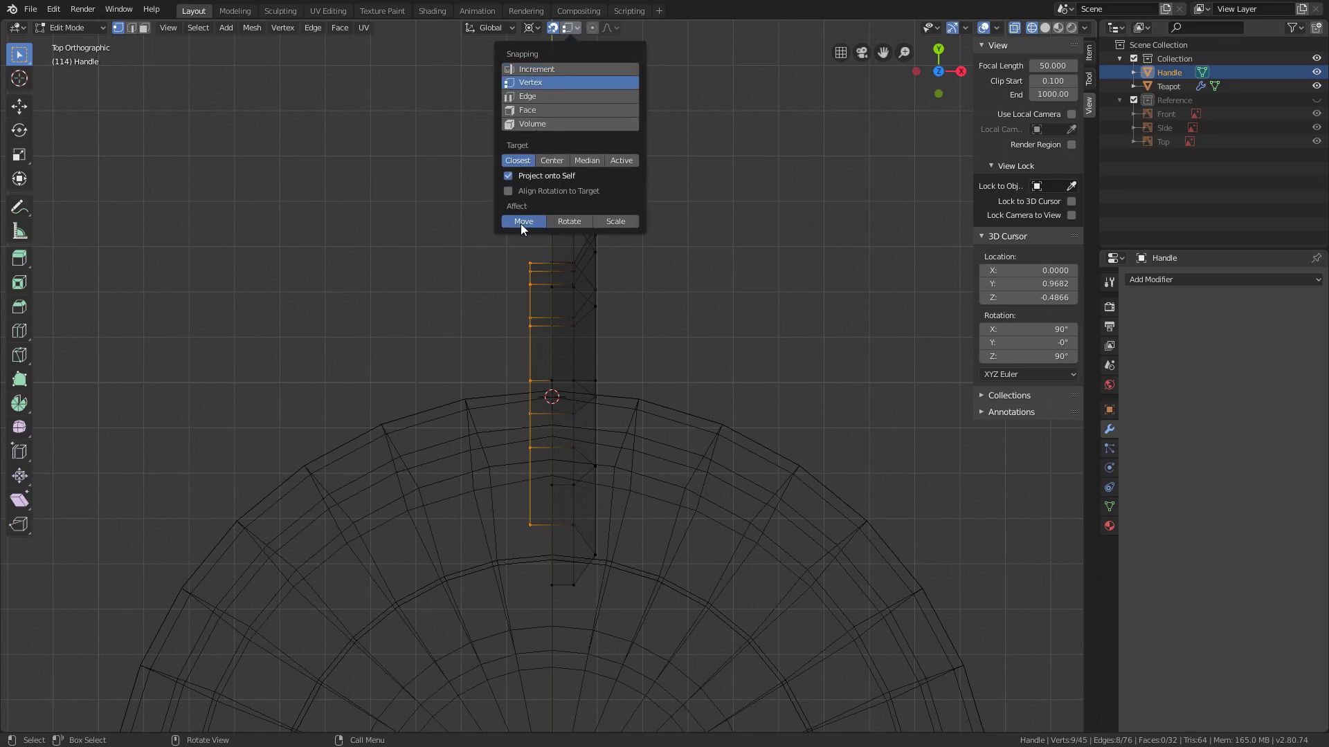
{"action": "key", "text": "g"}
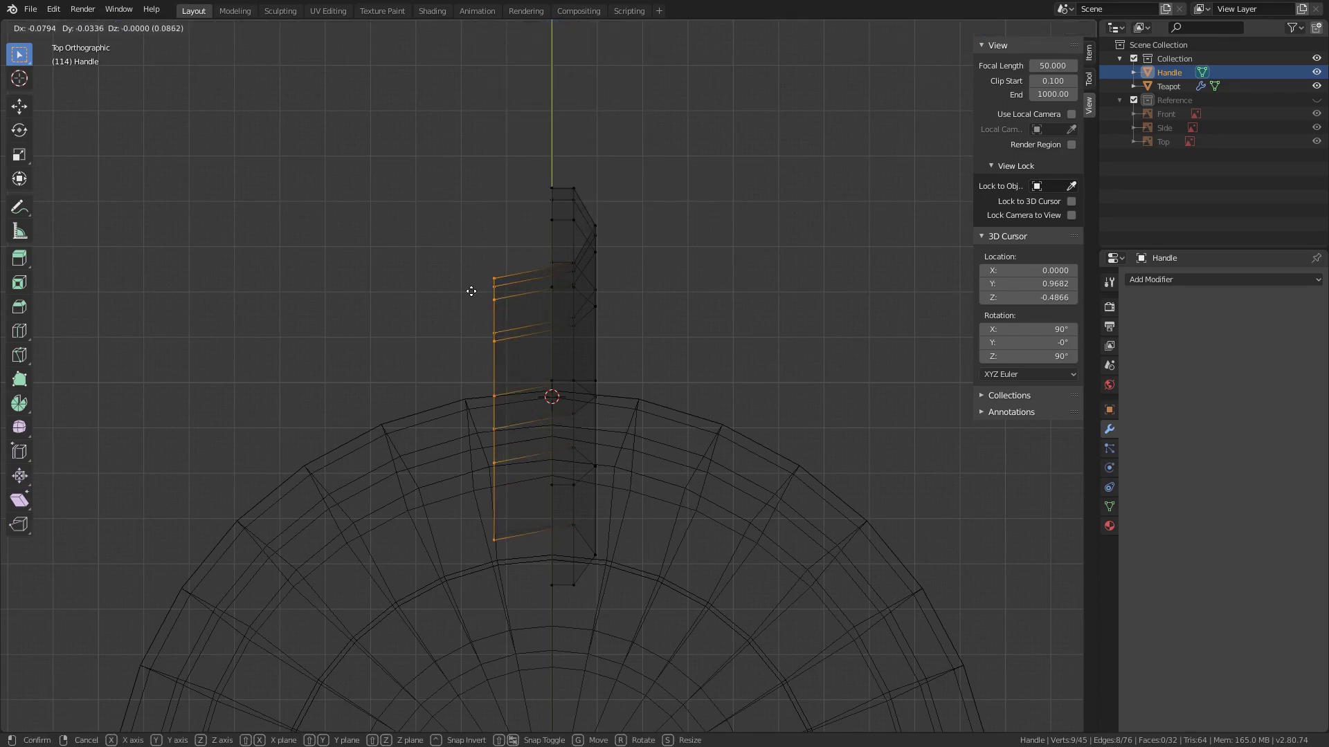
{"action": "key", "text": "x"}
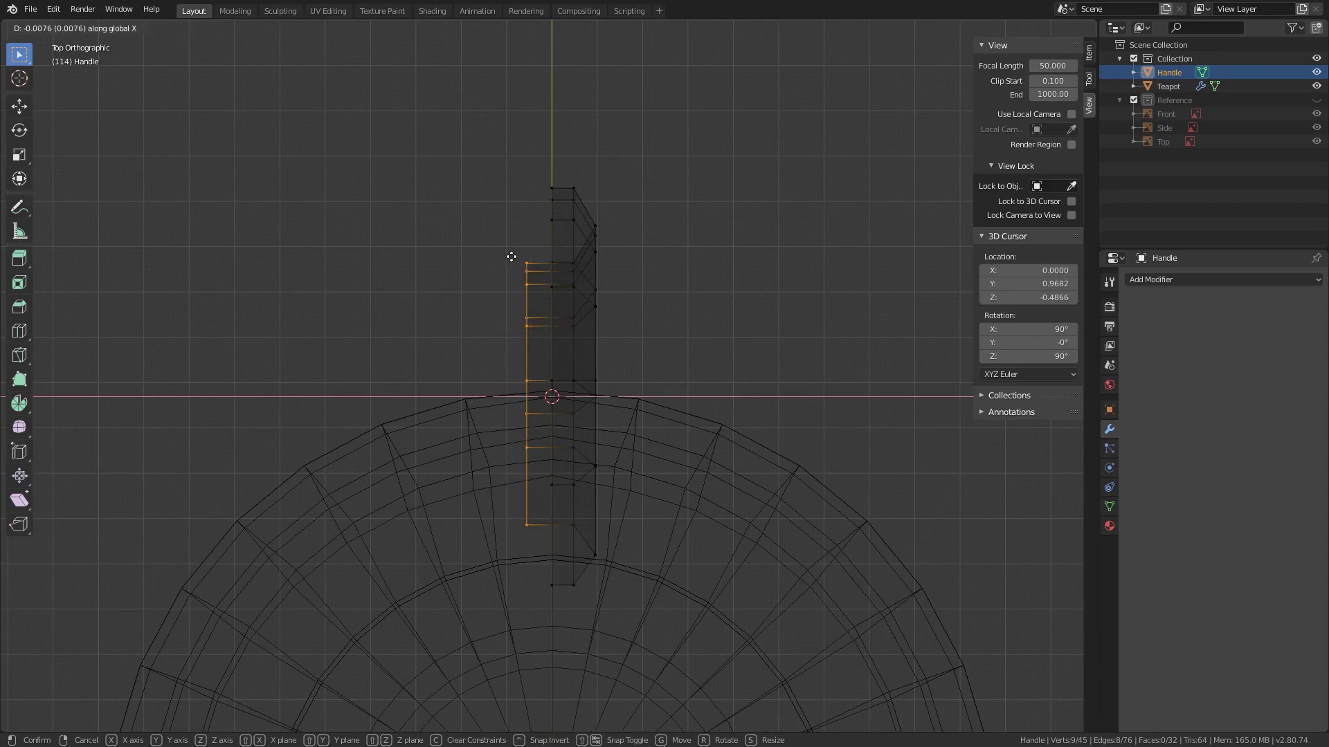
{"action": "key", "text": "ctrl"}
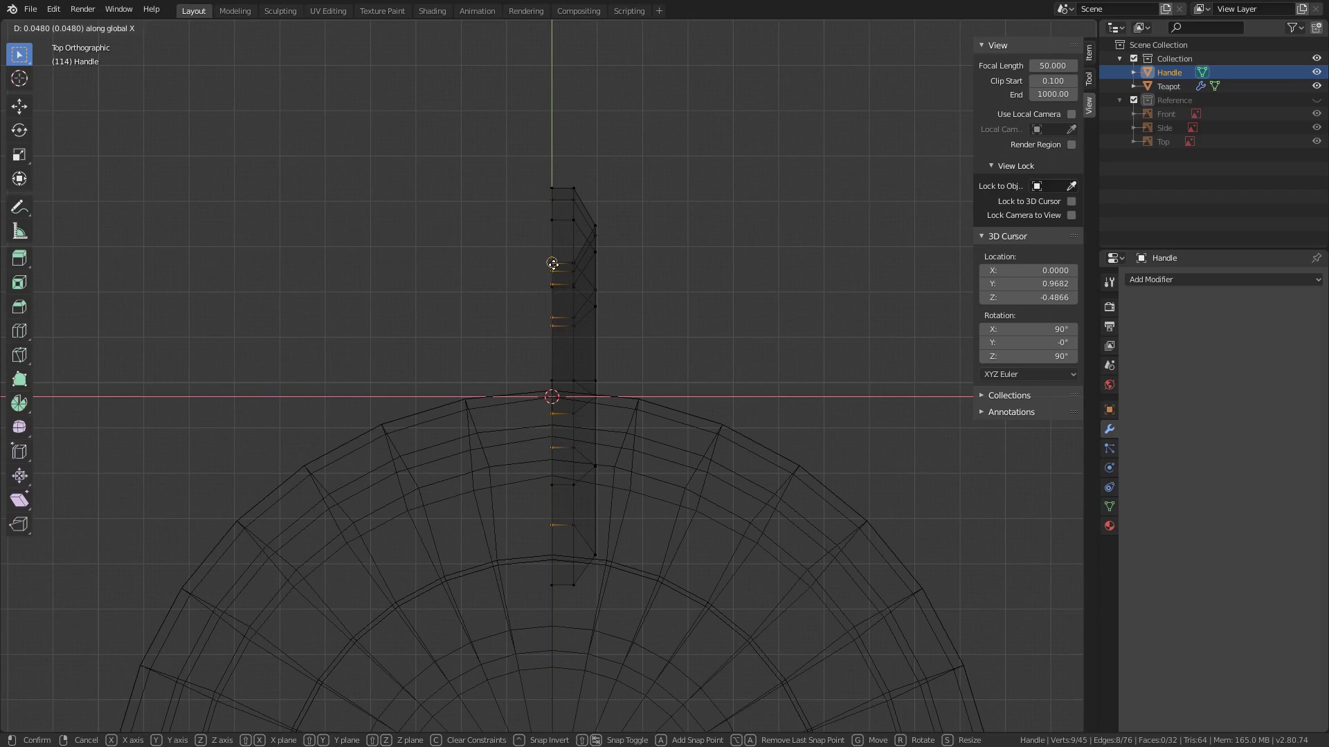
{"action": "left_click", "coordinate": [553, 223]}
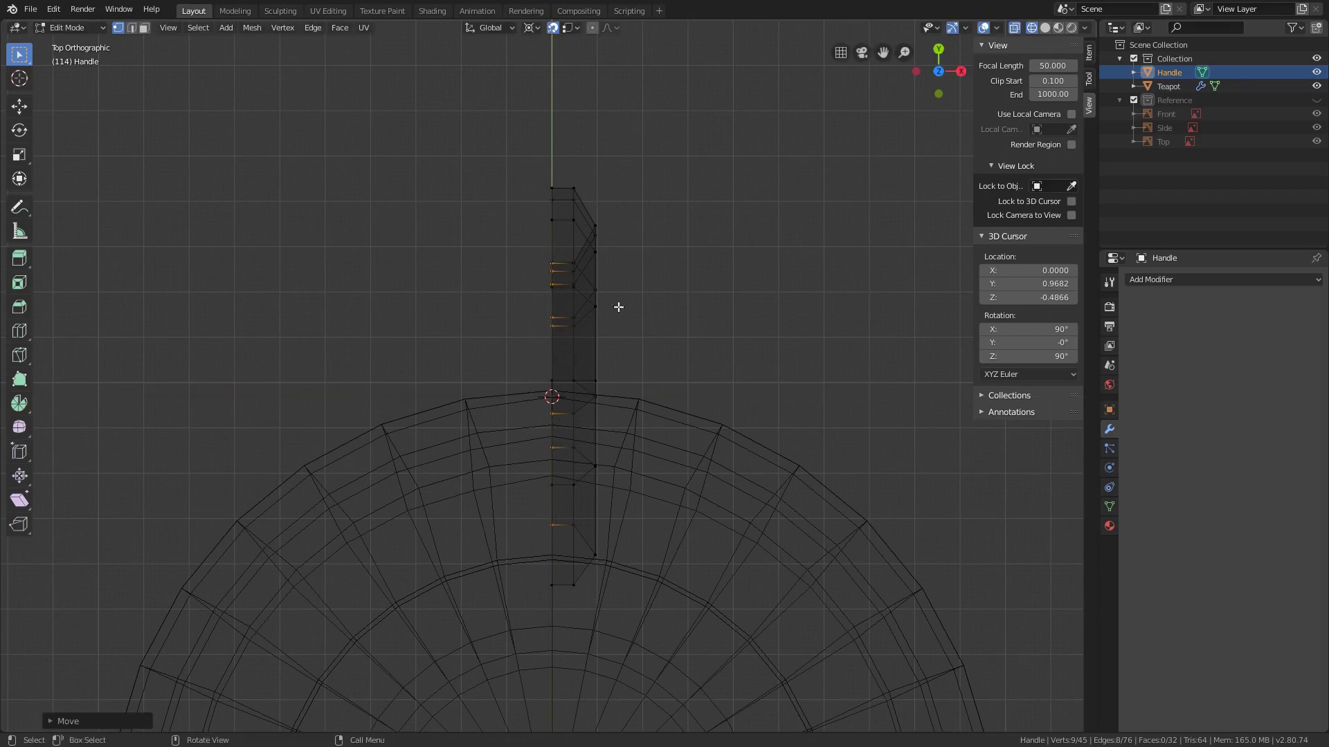
Show the Reference collection and snap the 3D cursor to the Handle's centre-line vertices
{"action": "left_click", "coordinate": [1317, 99]}
{"action": "scroll", "coordinate": [728, 258], "scroll_direction": "down", "scroll_amount": 2}
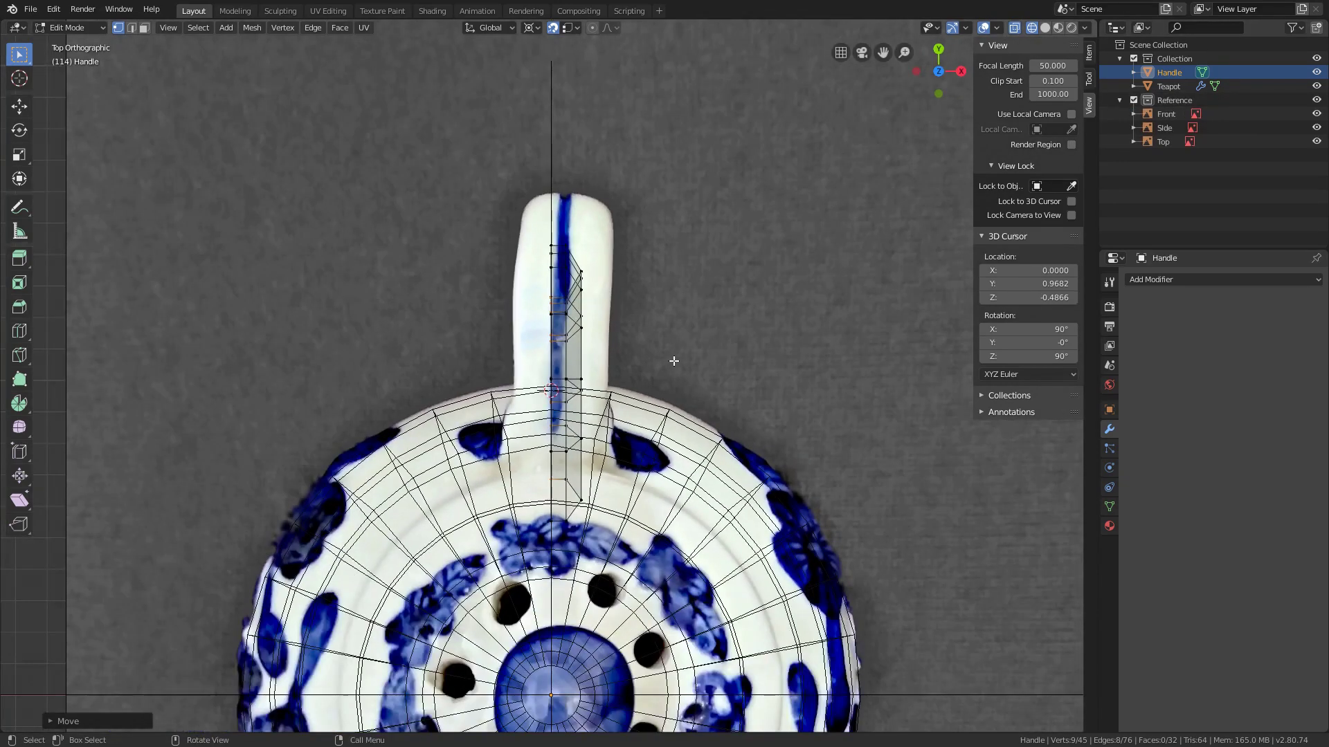
{"action": "middle_click_drag", "start_coordinate": [589, 531], "coordinate": [596, 425], "text": "shift"}
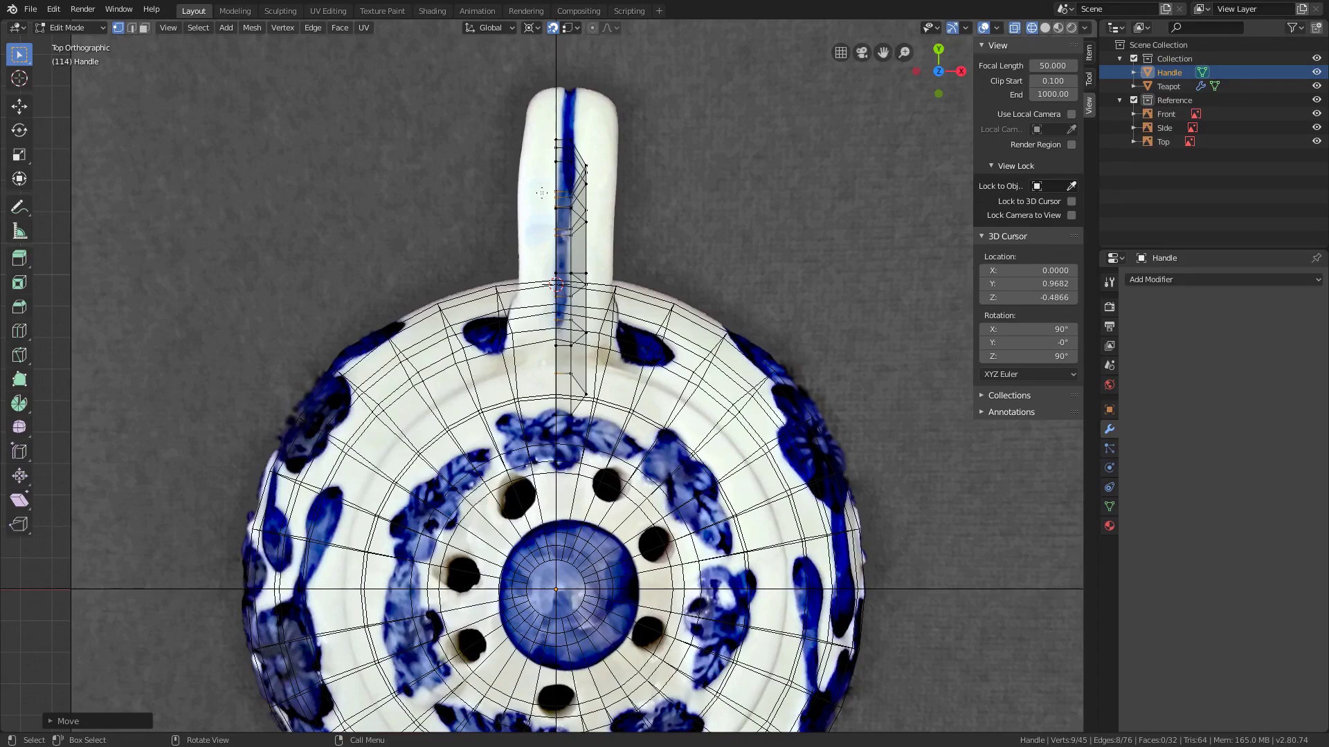
{"action": "left_click_drag", "start_coordinate": [538, 112], "coordinate": [564, 473]}
{"action": "key", "text": "shift+s"}
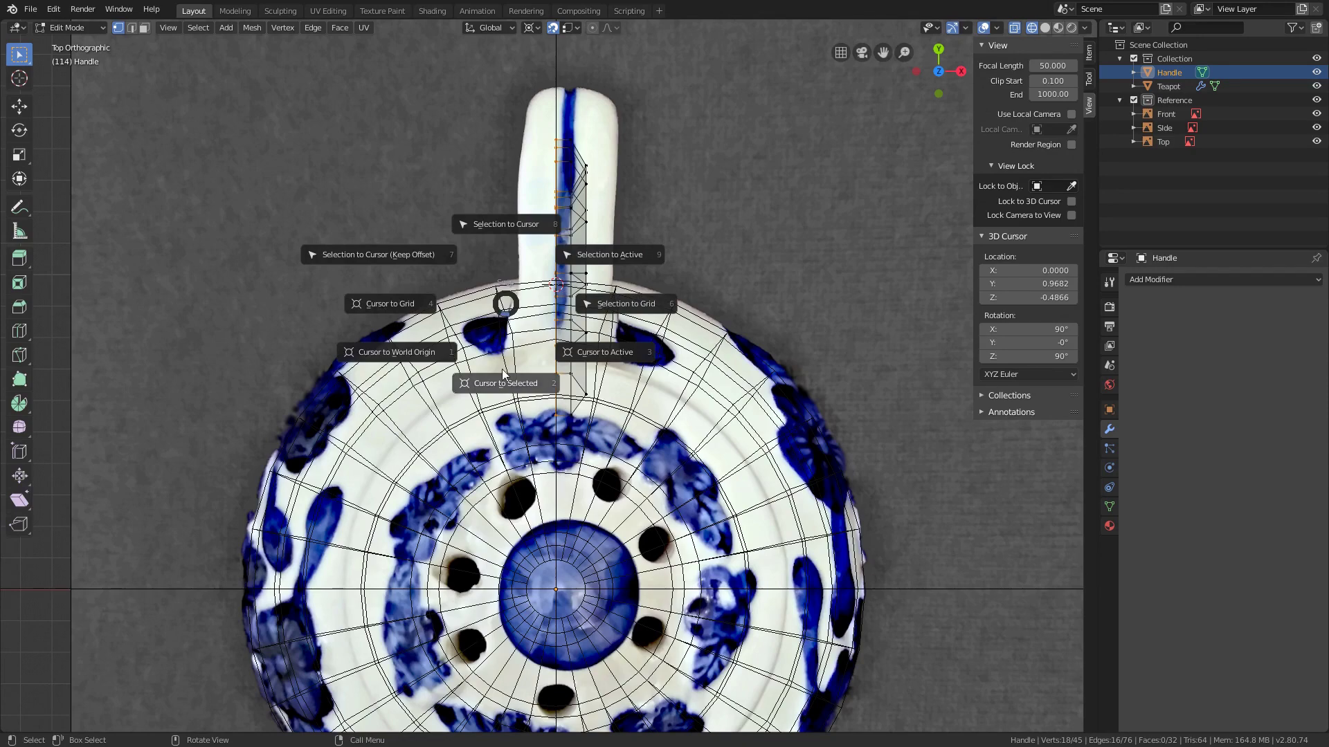
{"action": "left_click", "coordinate": [505, 383]}
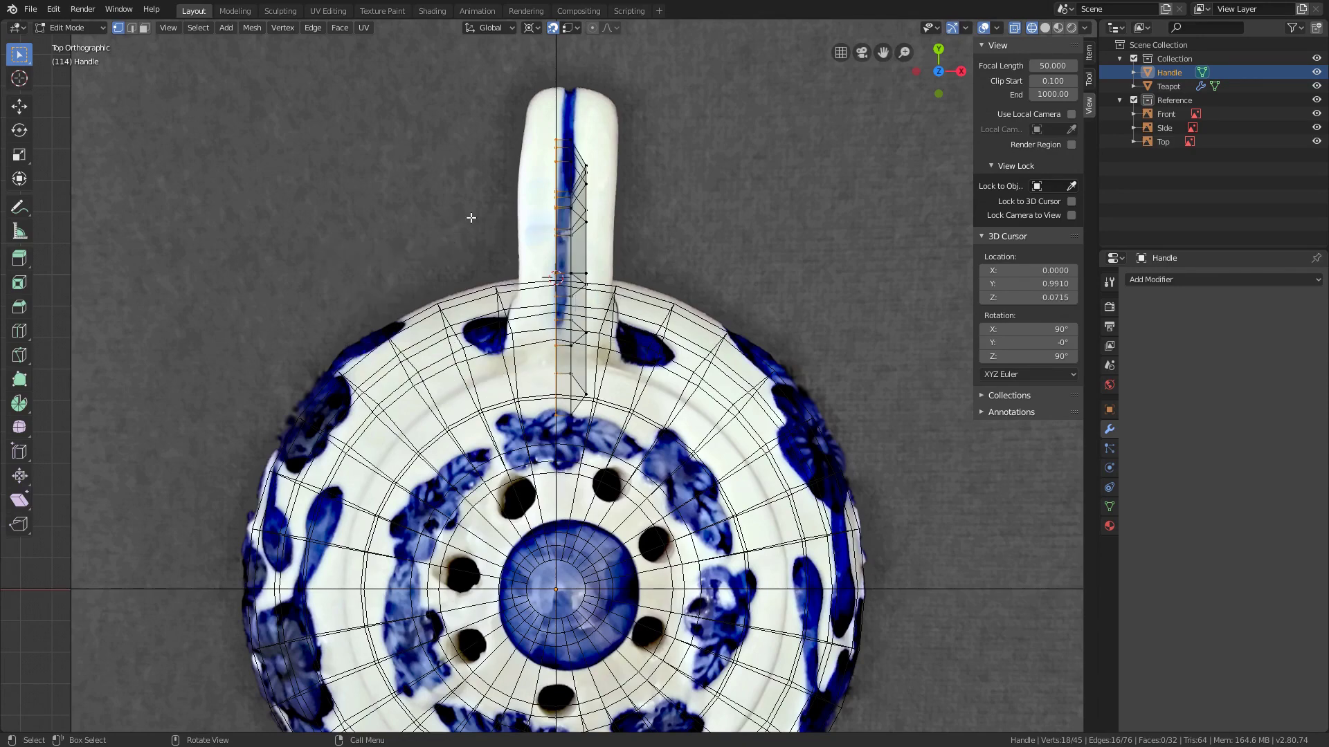
Scale the entire linked Handle mesh along X by about 1.5, using the 3D Cursor as pivot point
{"action": "key", "text": "ctrl+l"}
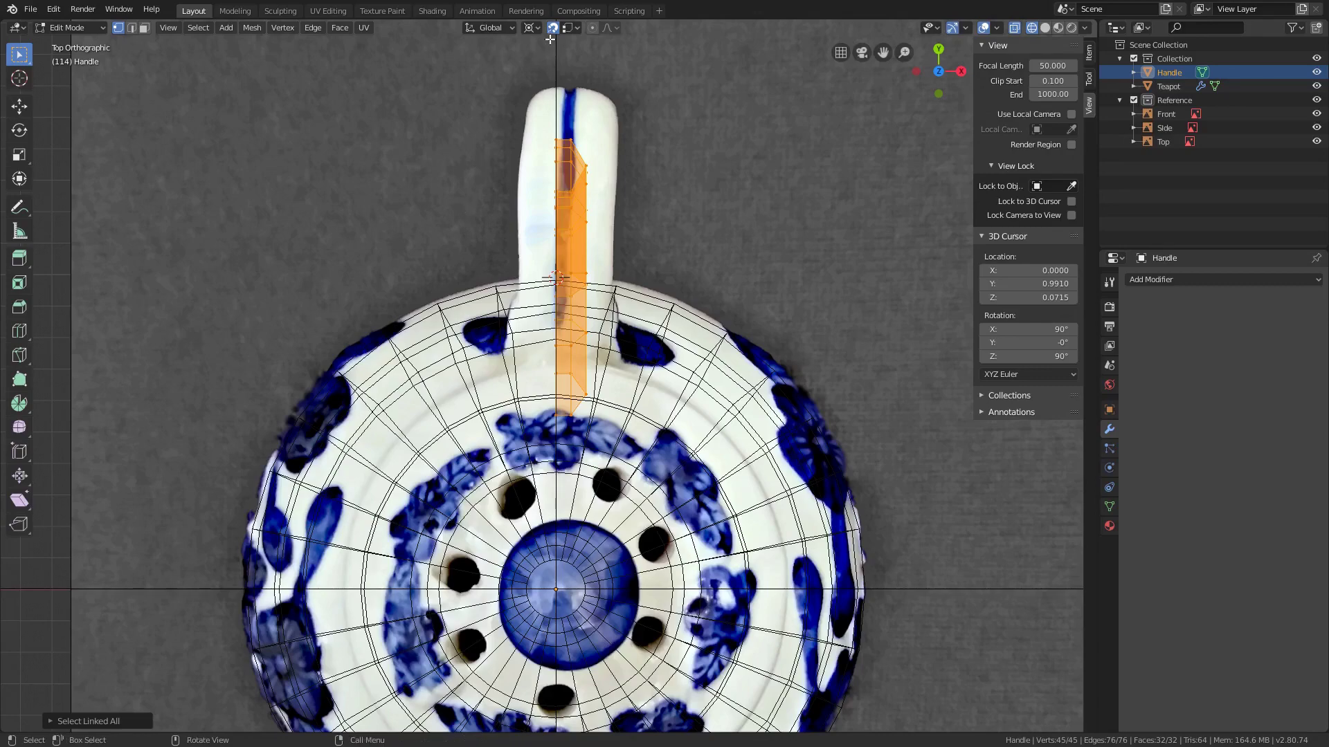
{"action": "left_click", "coordinate": [528, 28]}
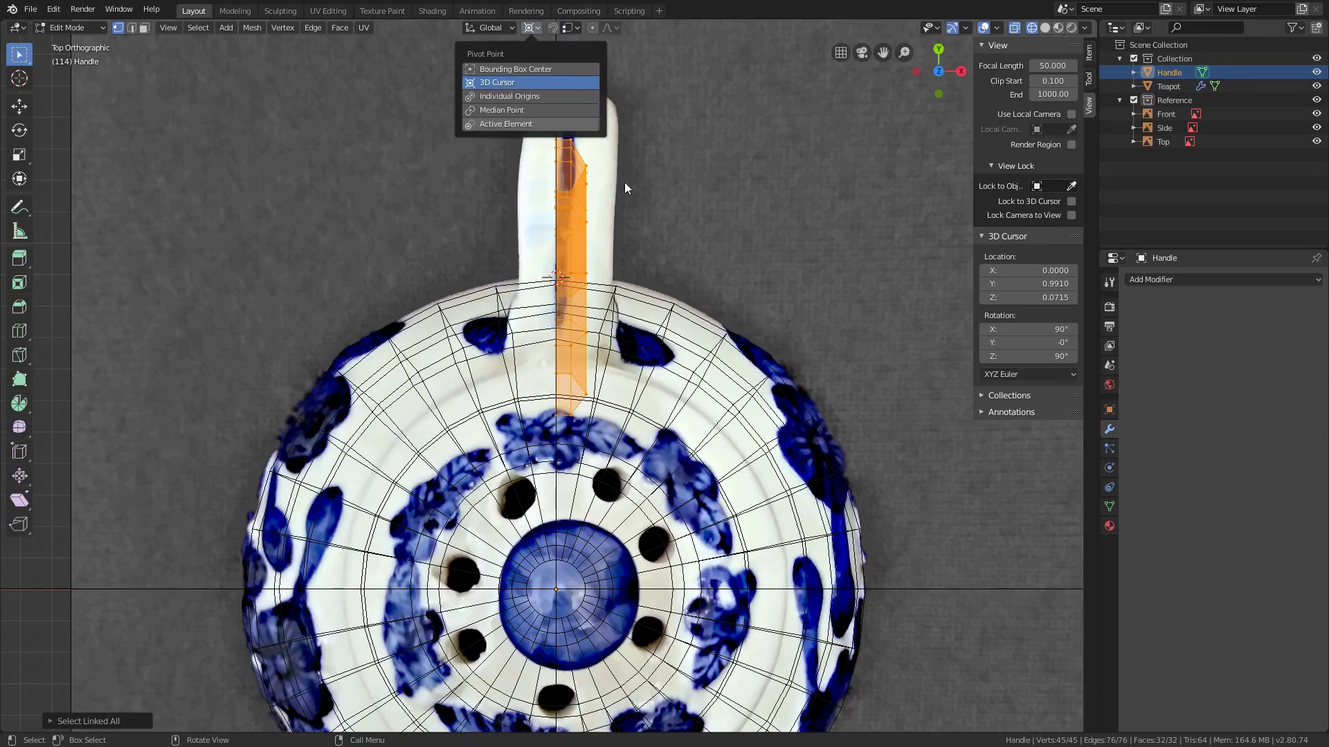
{"action": "key", "text": "s"}
{"action": "key", "text": "x"}
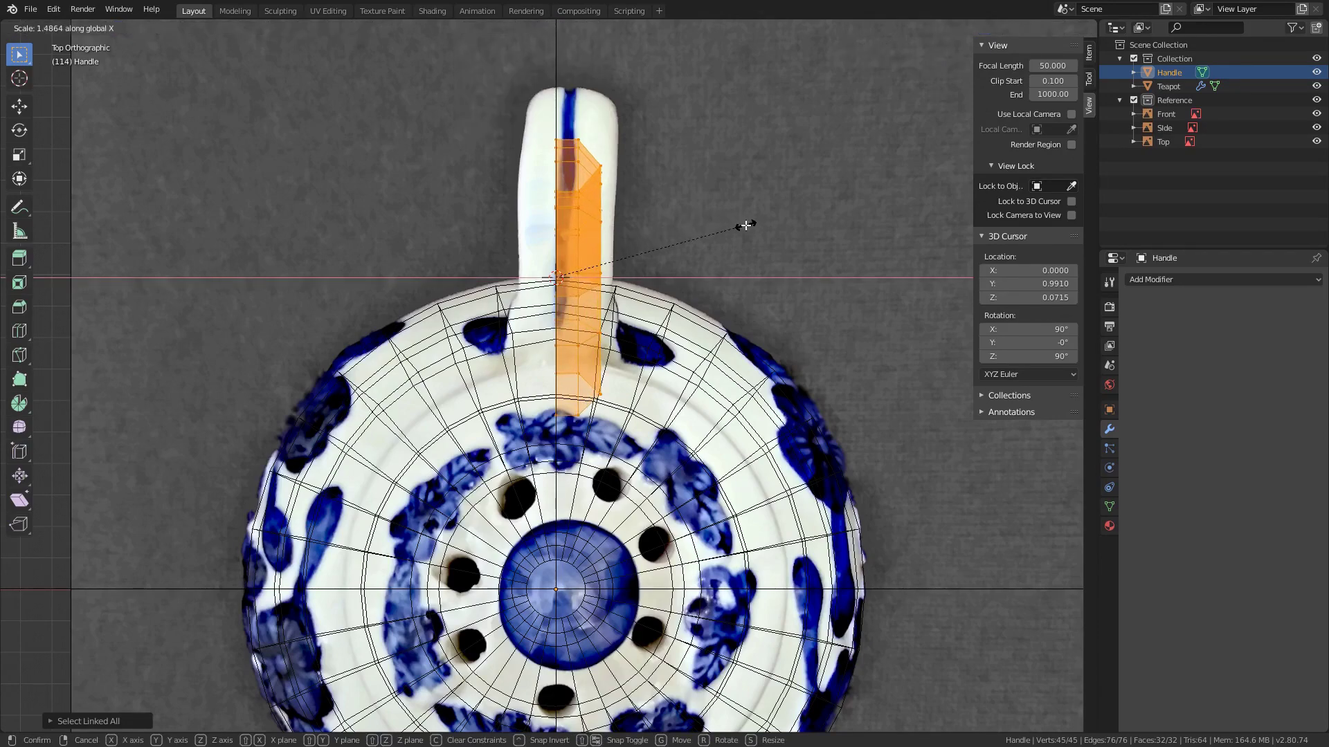
{"action": "left_click", "coordinate": [757, 227]}
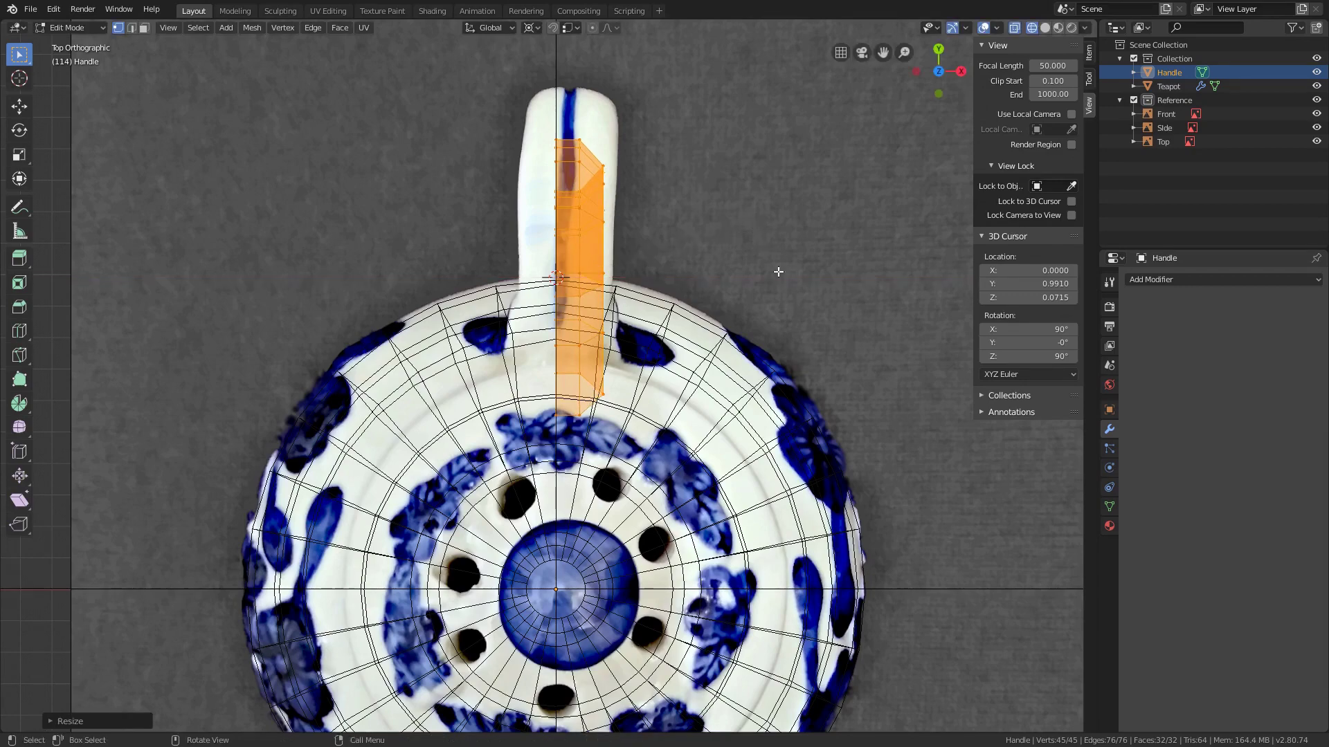
Add a centred loop cut across the handle's upper arch near the teapot body in the right orthographic view
{"action": "key", "text": "KP_3"}
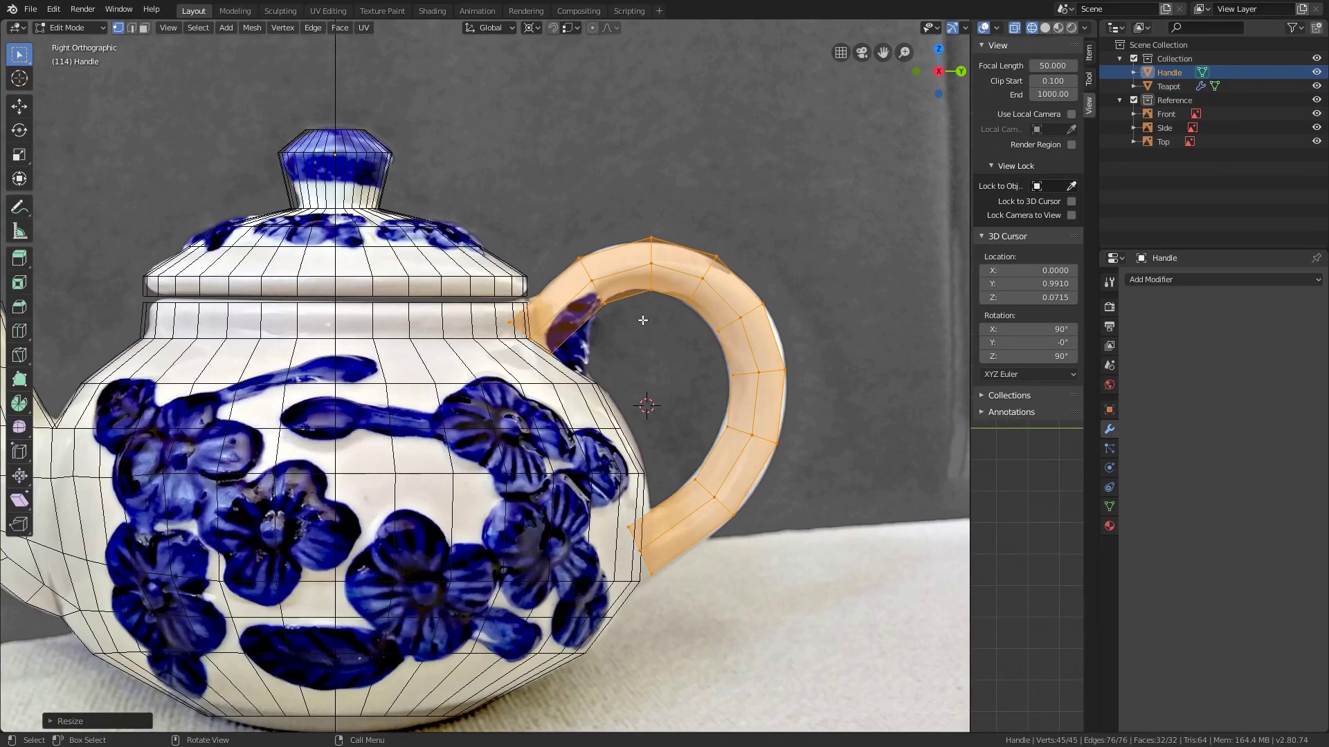
{"action": "key", "text": "ctrl+r"}
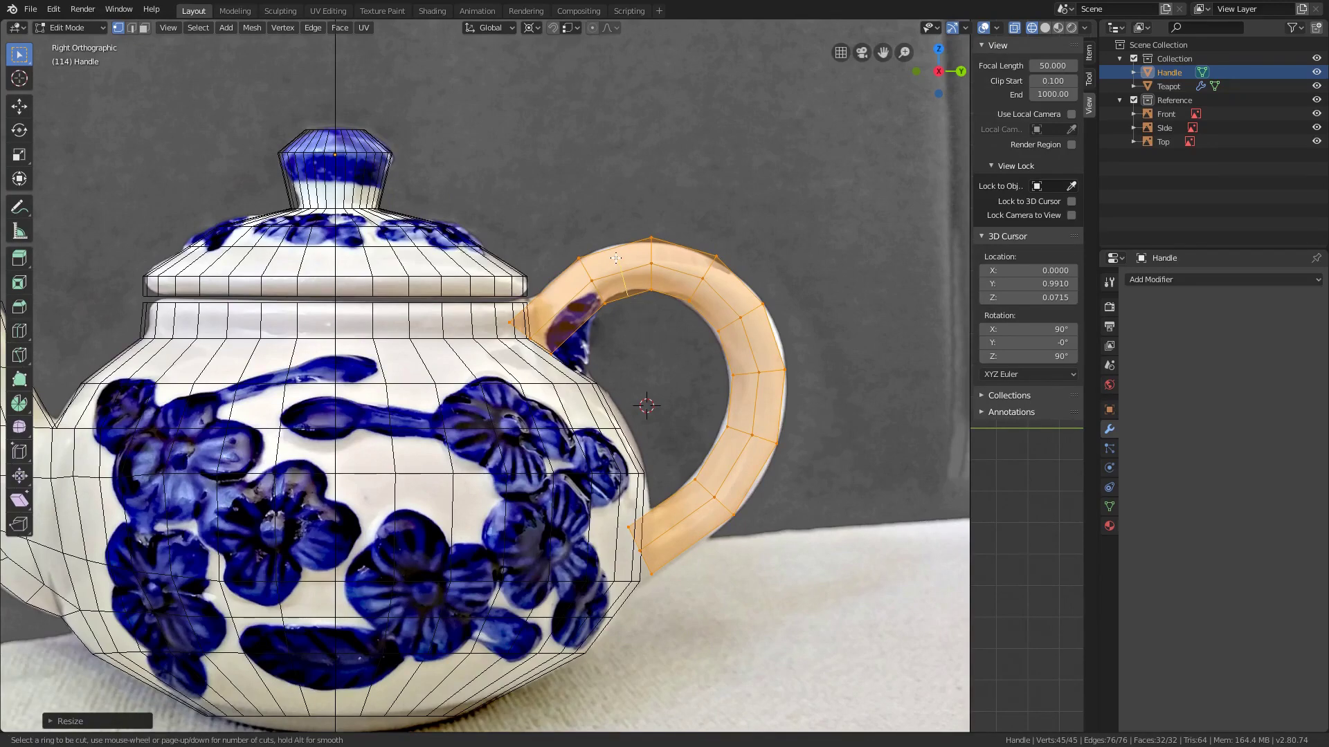
{"action": "left_click", "coordinate": [616, 258]}
{"action": "right_click", "coordinate": [656, 332]}
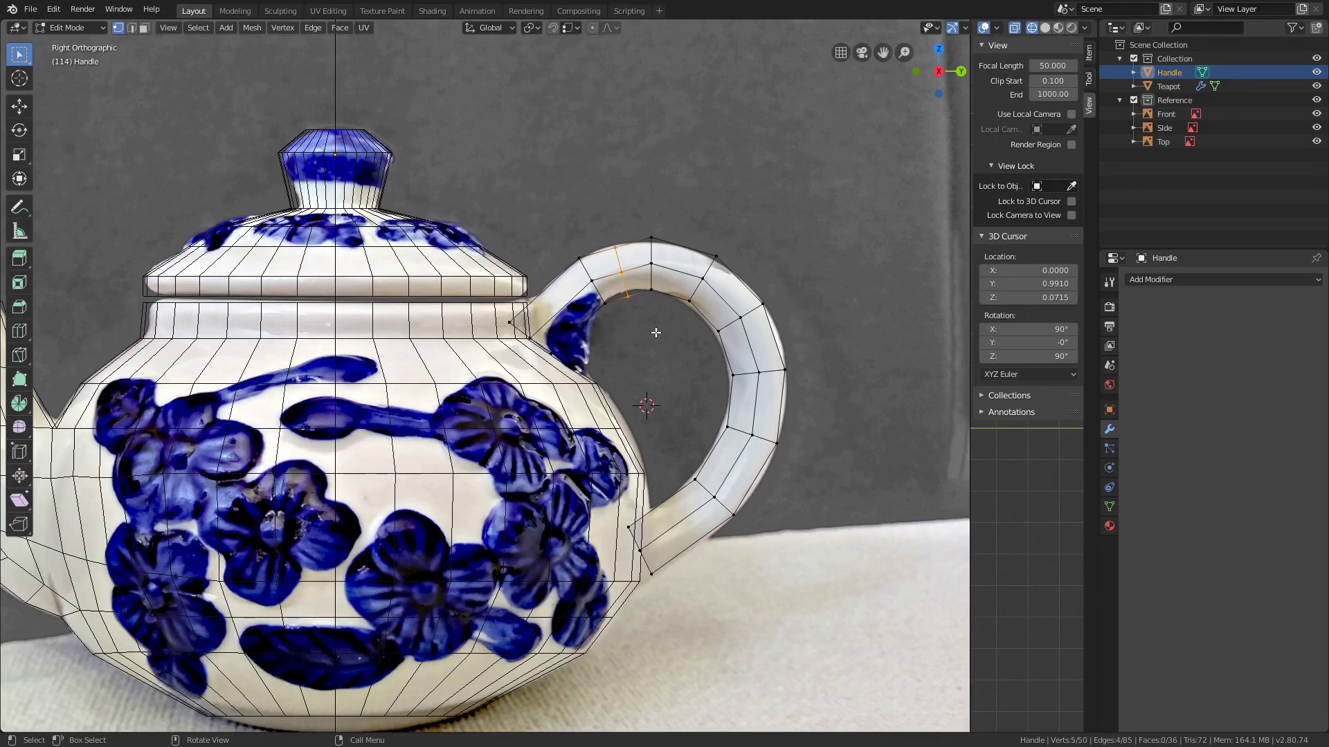
Try to scale the new edge loop uniformly, compare its width in the top view, and undo the scaling
{"action": "key", "text": "s"}
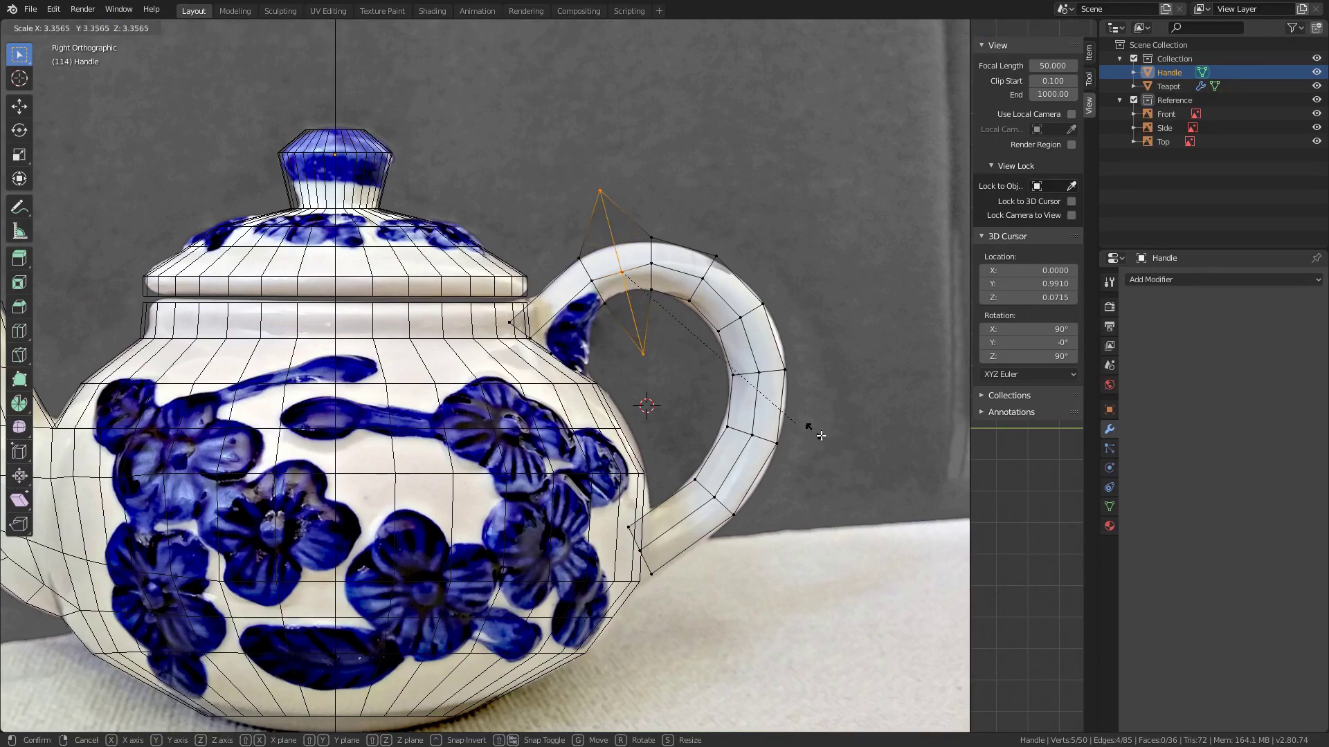
{"action": "left_click", "coordinate": [824, 439]}
{"action": "key", "text": "KP_7"}
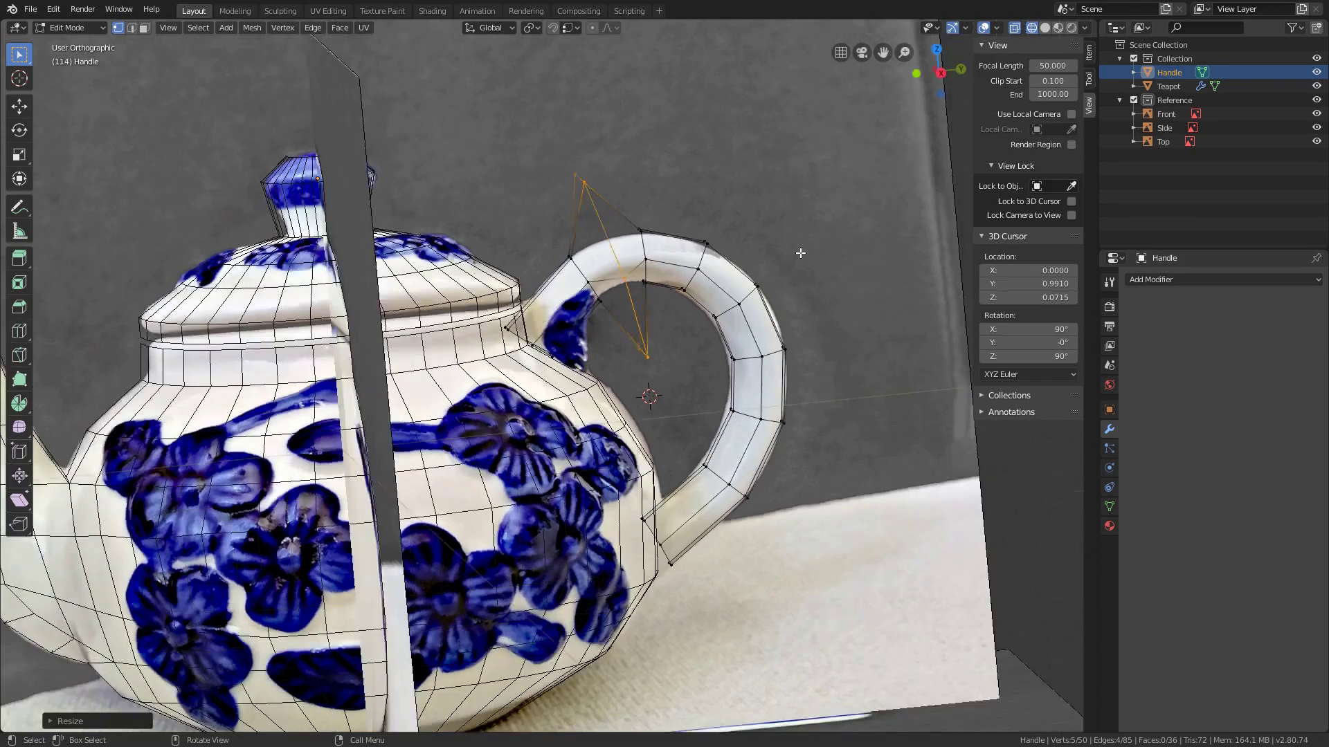
{"action": "key", "text": "s"}
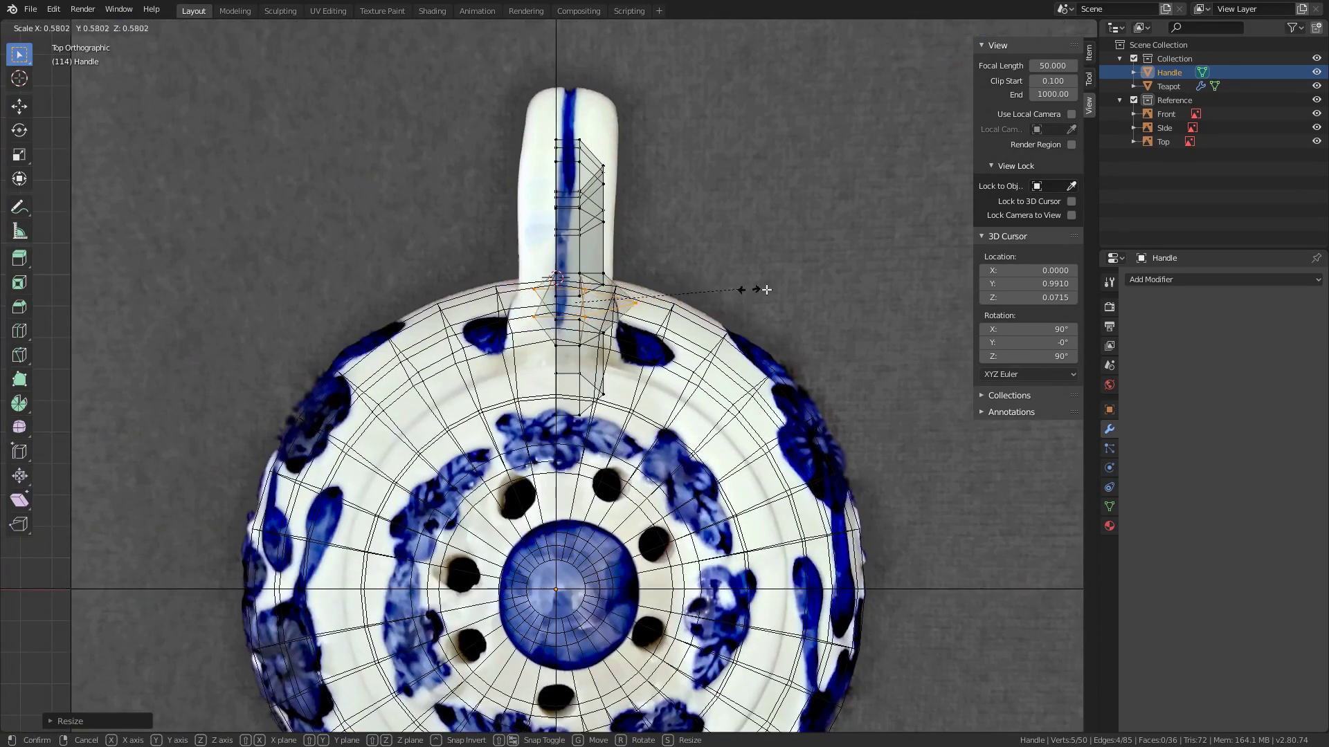
{"action": "left_click", "coordinate": [757, 306]}
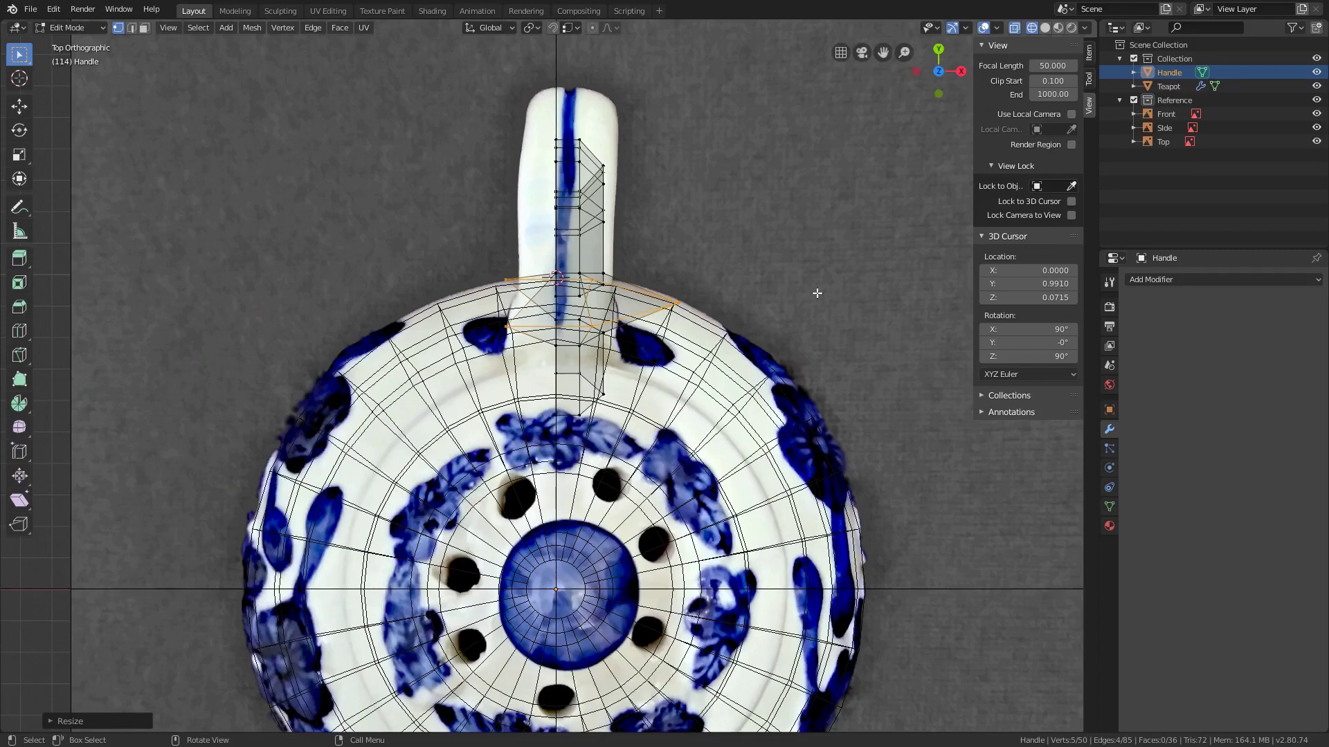
{"action": "key", "text": "ctrl+z"}
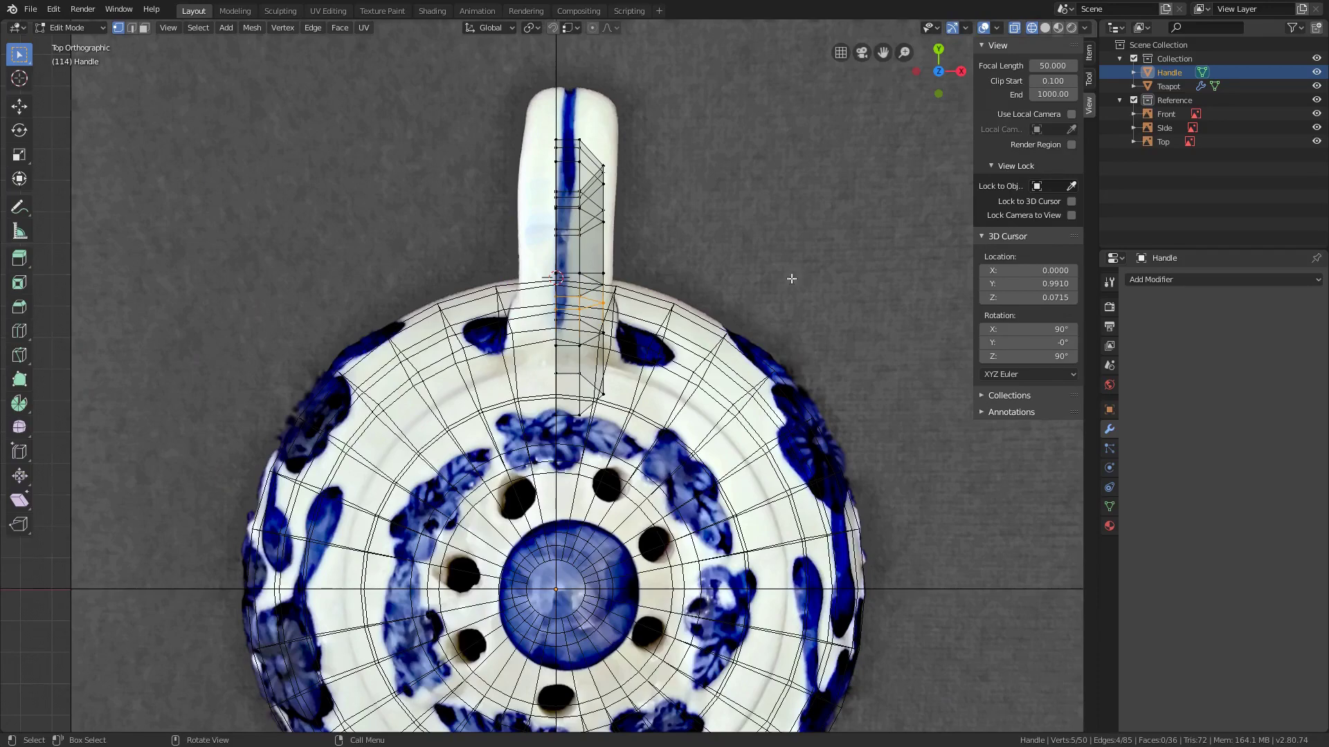
{"action": "middle_click_drag", "start_coordinate": [792, 276], "coordinate": [595, 200]}
{"action": "key", "text": "s"}
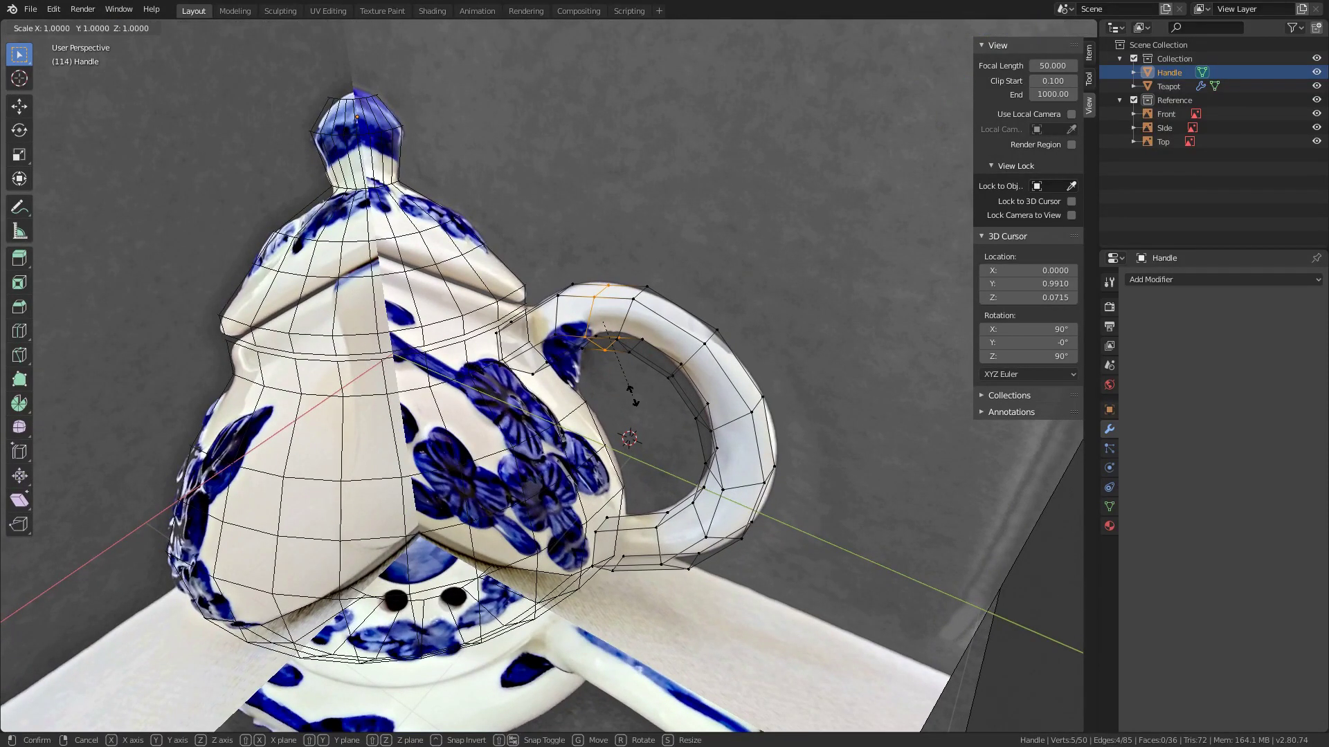
{"action": "key", "text": "shift+x"}
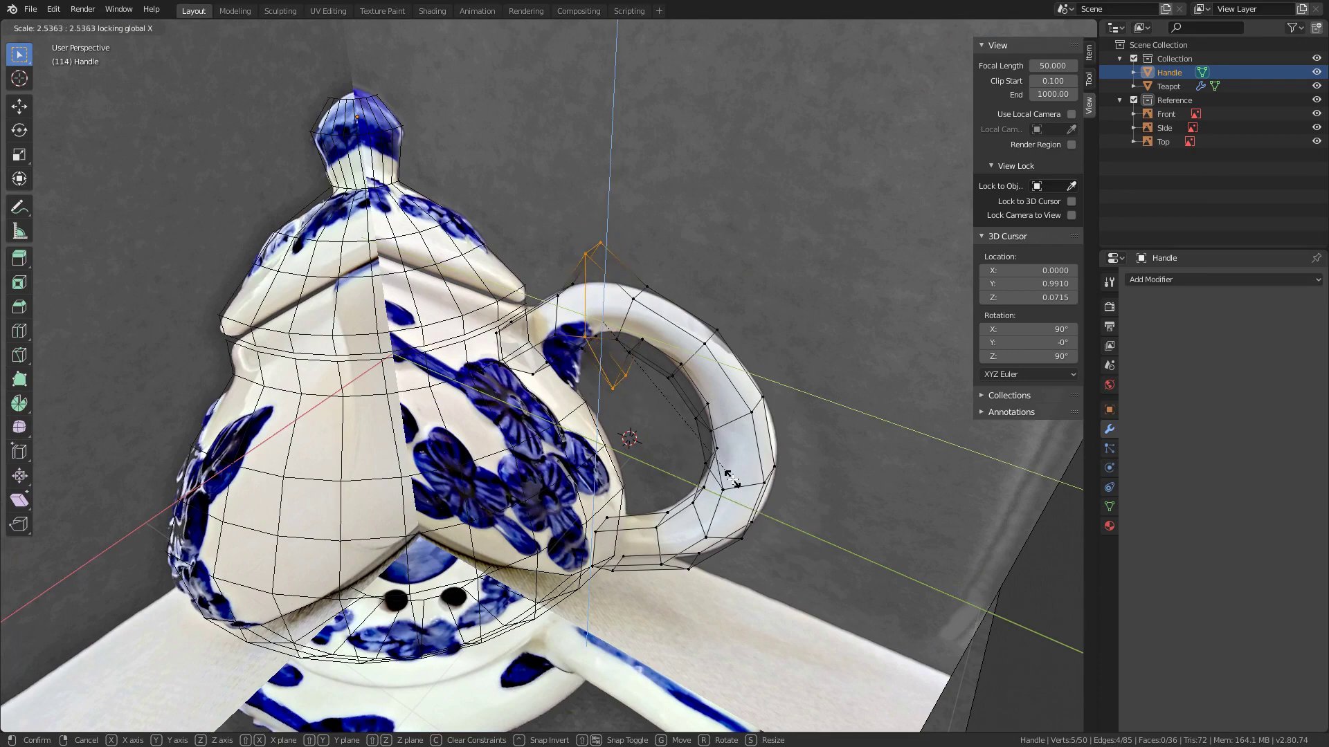
{"action": "key", "text": "Escape"}
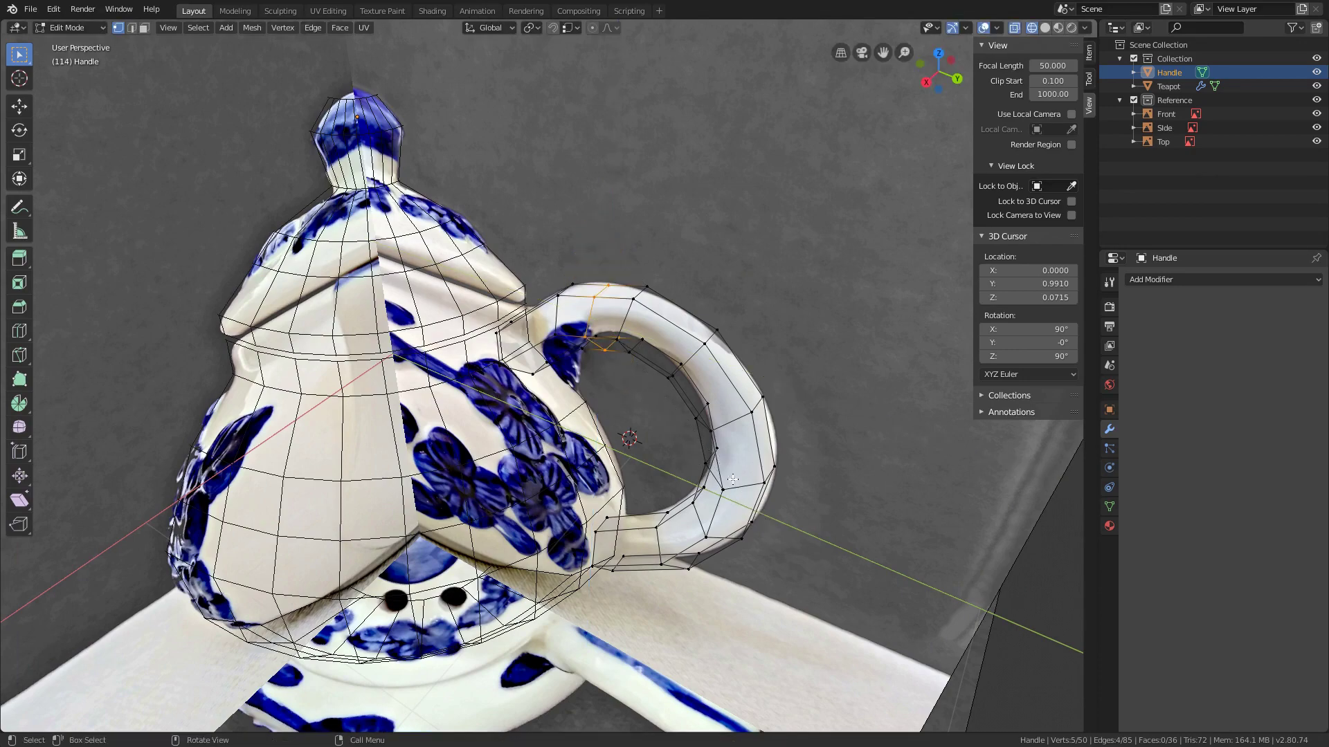
Move the edge loops at the handle's lower end down and into the teapot body, following the side reference image
{"action": "key", "text": "KP_3"}
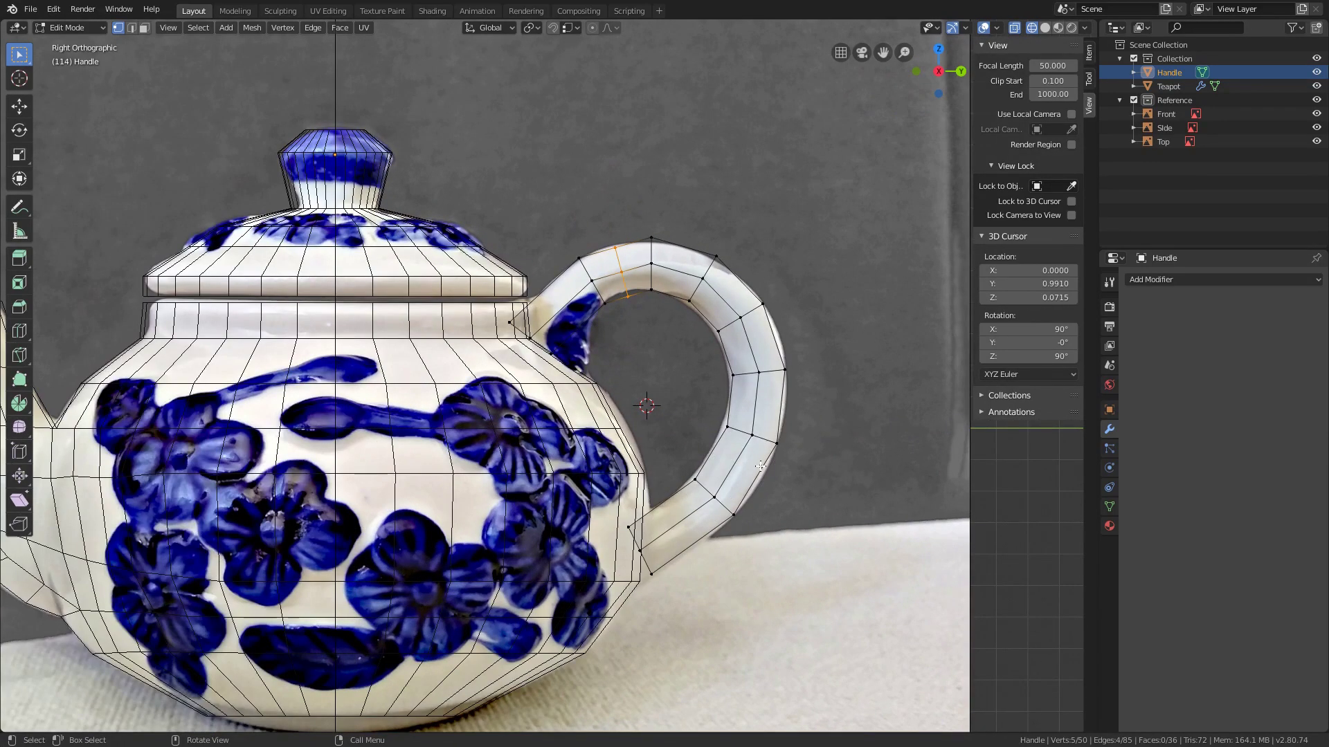
{"action": "left_click_drag", "start_coordinate": [760, 466], "coordinate": [613, 590]}
{"action": "key", "text": "g"}
{"action": "key", "text": "g"}
{"action": "left_click_drag", "start_coordinate": [796, 412], "coordinate": [711, 462]}
{"action": "key", "text": "g"}
Move the three edge loops on the handle's upper outer bend slightly outward and down to fit the reference
{"action": "left_click_drag", "start_coordinate": [806, 243], "coordinate": [676, 396]}
{"action": "key", "text": "g"}
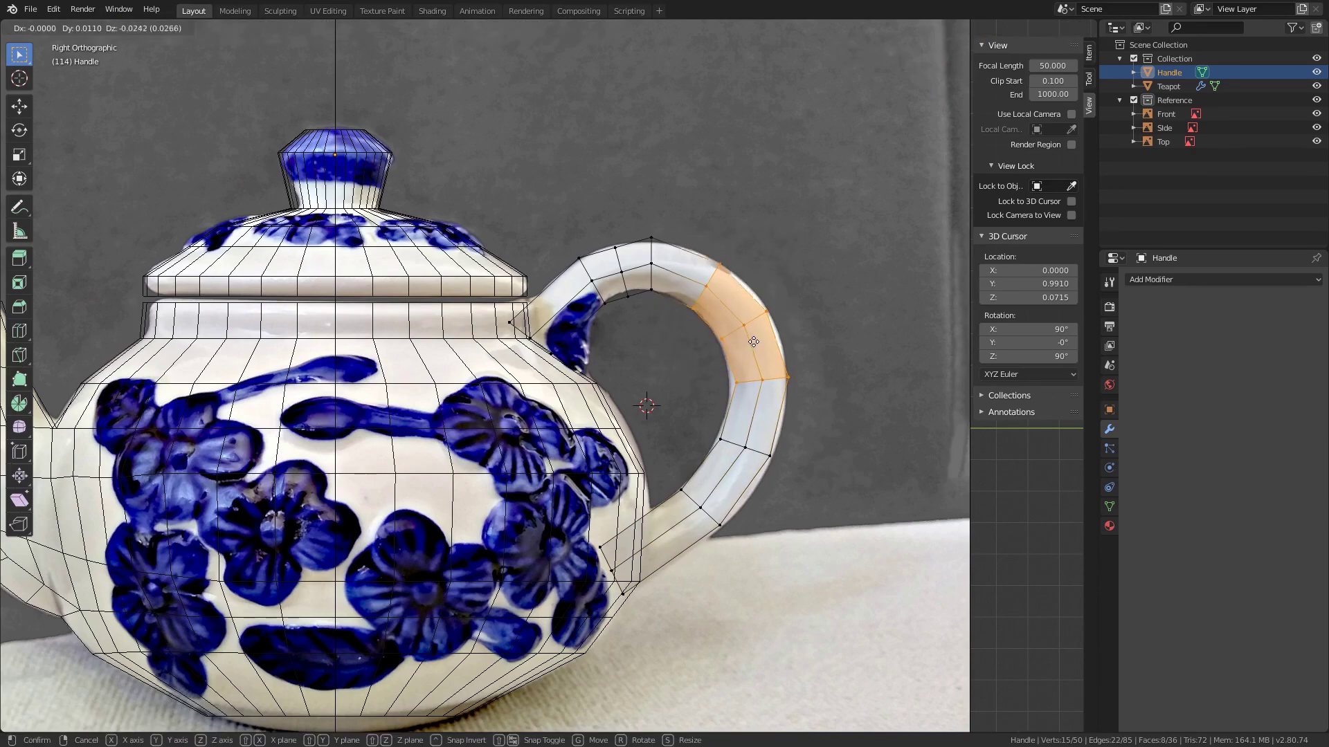
{"action": "left_click", "coordinate": [753, 339]}
Scale and move the edge loops on the handle's lower bend to match the thickness and curve of the reference
{"action": "left_click_drag", "start_coordinate": [815, 417], "coordinate": [662, 541]}
{"action": "key", "text": "s"}
{"action": "left_click", "coordinate": [728, 481]}
{"action": "key", "text": "g"}
{"action": "left_click", "coordinate": [738, 466]}
{"action": "left_click_drag", "start_coordinate": [758, 469], "coordinate": [674, 534]}
{"action": "key", "text": "g"}
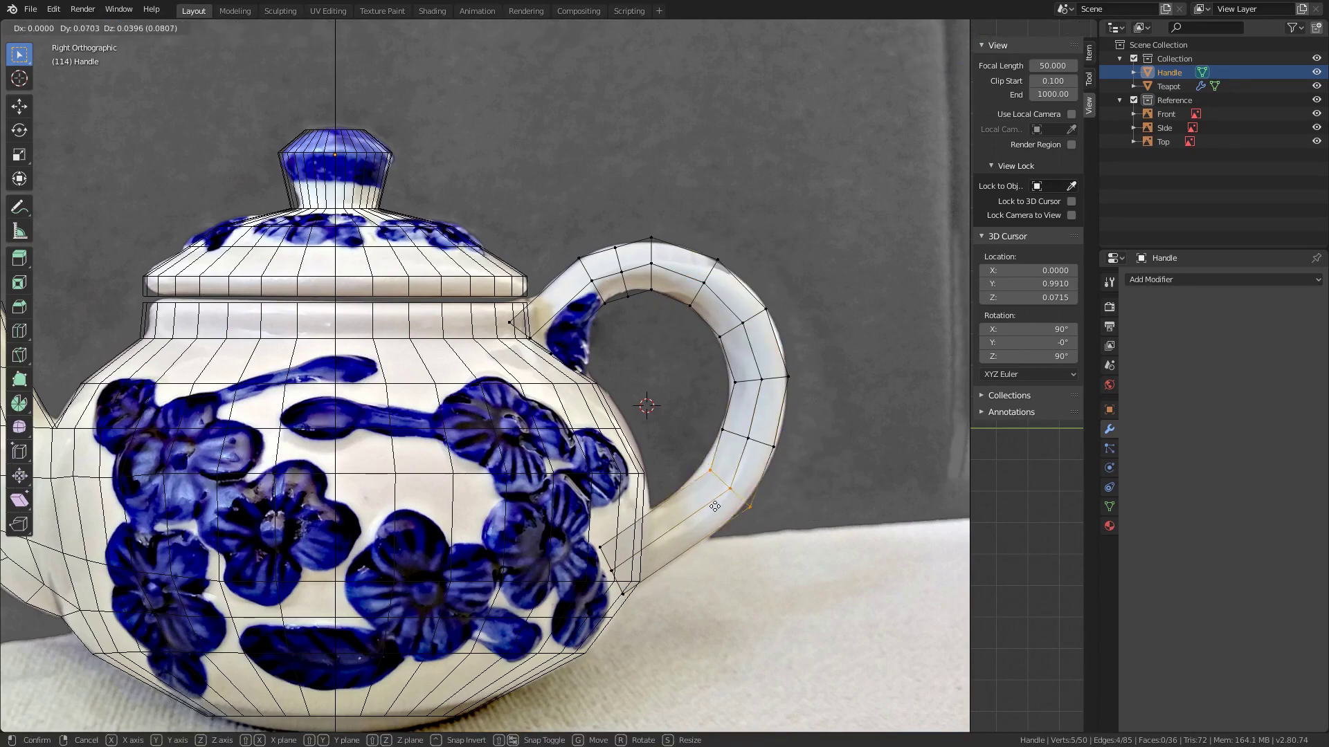
{"action": "left_click", "coordinate": [699, 513]}
Reposition the vertices at the handle's upper end where it joins the teapot body
{"action": "left_click_drag", "start_coordinate": [569, 306], "coordinate": [495, 369]}
{"action": "key", "text": "g"}
{"action": "left_click", "coordinate": [547, 377]}
{"action": "key", "text": "g"}
{"action": "left_click", "coordinate": [553, 319]}
Rotate the edge loop at the start of the upper arch beside the body and scale it with the X axis locked
{"action": "left_click_drag", "start_coordinate": [613, 244], "coordinate": [532, 324]}
{"action": "scroll", "coordinate": [595, 297], "scroll_direction": "up", "scroll_amount": 1}
{"action": "key", "text": "r"}
{"action": "left_click", "coordinate": [601, 293]}
{"action": "key", "text": "s"}
{"action": "key", "text": "shift+x"}
{"action": "left_click", "coordinate": [596, 297]}
Scale the edge loop at the arch's outer shoulder with X locked, and move it and the adjacent top loop along the reference curve
{"action": "left_click_drag", "start_coordinate": [690, 263], "coordinate": [620, 344]}
{"action": "key", "text": "s"}
{"action": "key", "text": "shift+x"}
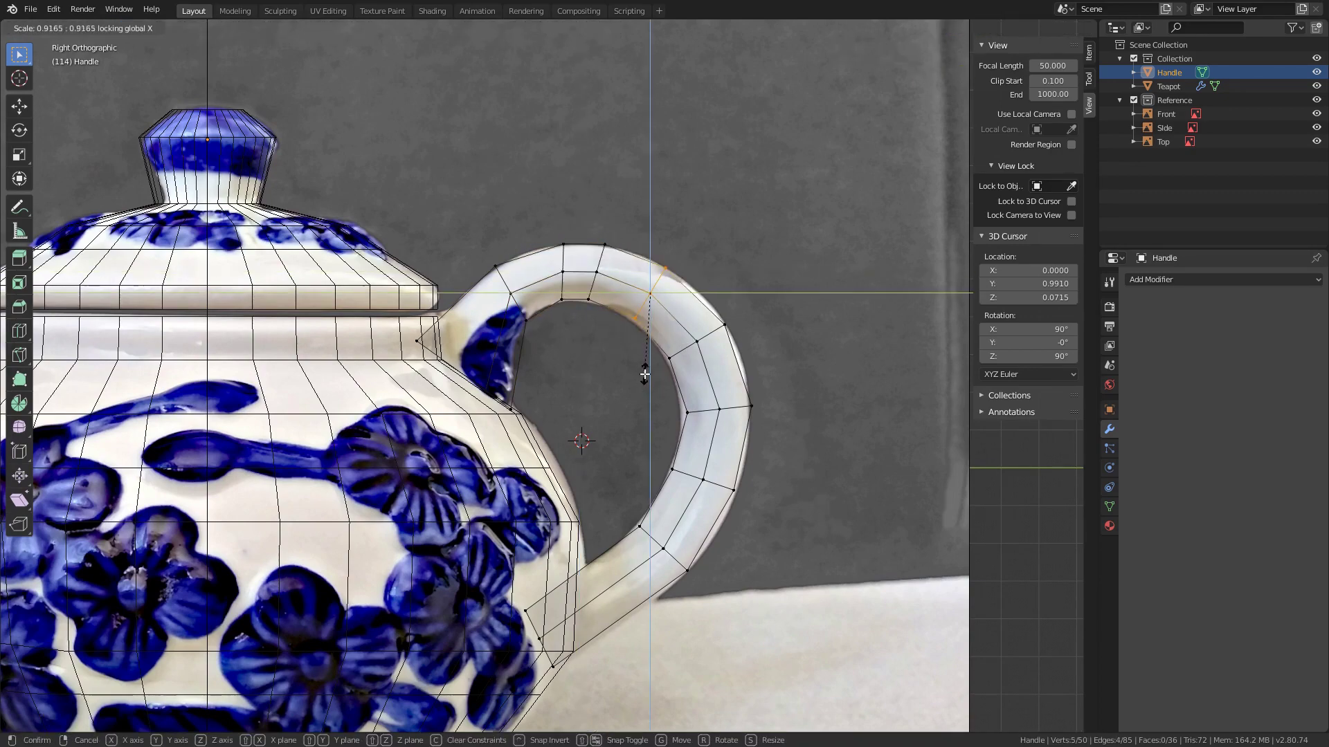
{"action": "left_click", "coordinate": [645, 374]}
{"action": "key", "text": "g"}
{"action": "left_click", "coordinate": [656, 384]}
{"action": "left_click_drag", "start_coordinate": [635, 228], "coordinate": [577, 319]}
{"action": "key", "text": "g"}
{"action": "left_click", "coordinate": [599, 324]}
Move the edge loop at the handle's outermost point and the loop above it to space them evenly along the bend
{"action": "left_click_drag", "start_coordinate": [749, 303], "coordinate": [657, 377]}
{"action": "key", "text": "g"}
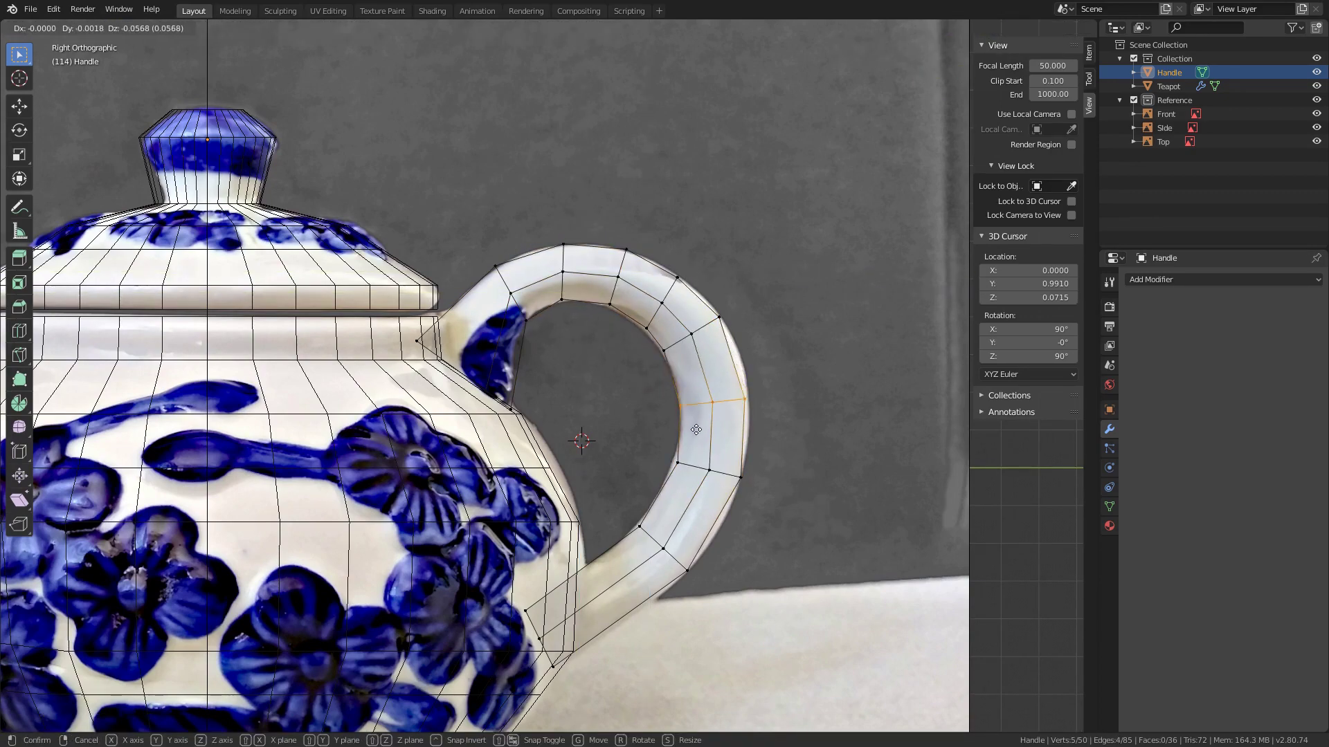
{"action": "left_click", "coordinate": [699, 427]}
{"action": "left_click_drag", "start_coordinate": [751, 306], "coordinate": [656, 366]}
{"action": "key", "text": "g"}
{"action": "left_click", "coordinate": [706, 354]}
Rotate and move the edge loop at the handle's outer shoulder to sit square across the reference curve
{"action": "left_click_drag", "start_coordinate": [703, 266], "coordinate": [636, 339]}
{"action": "key", "text": "r"}
{"action": "left_click", "coordinate": [672, 322]}
{"action": "key", "text": "g"}
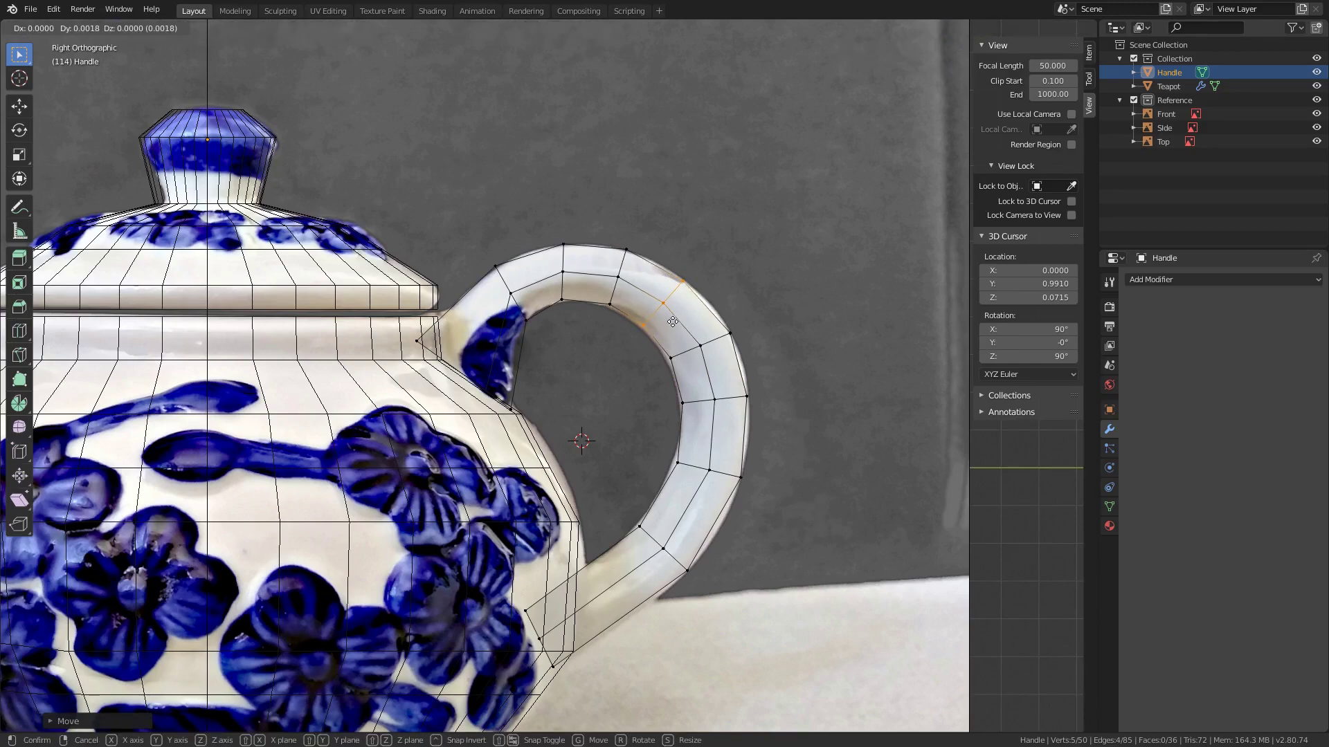
{"action": "left_click", "coordinate": [677, 325]}
Scale the arch edge loop nearest the upper body joint again with the X axis locked
{"action": "left_click_drag", "start_coordinate": [543, 247], "coordinate": [482, 335]}
{"action": "key", "text": "s"}
{"action": "key", "text": "shift+x"}
{"action": "left_click", "coordinate": [538, 373]}
Rotate and move the edge loop on the handle's lower outer bend to sit square across the reference curve
{"action": "left_click_drag", "start_coordinate": [762, 443], "coordinate": [658, 499]}
{"action": "key", "text": "r"}
{"action": "left_click", "coordinate": [701, 470]}
{"action": "key", "text": "g"}
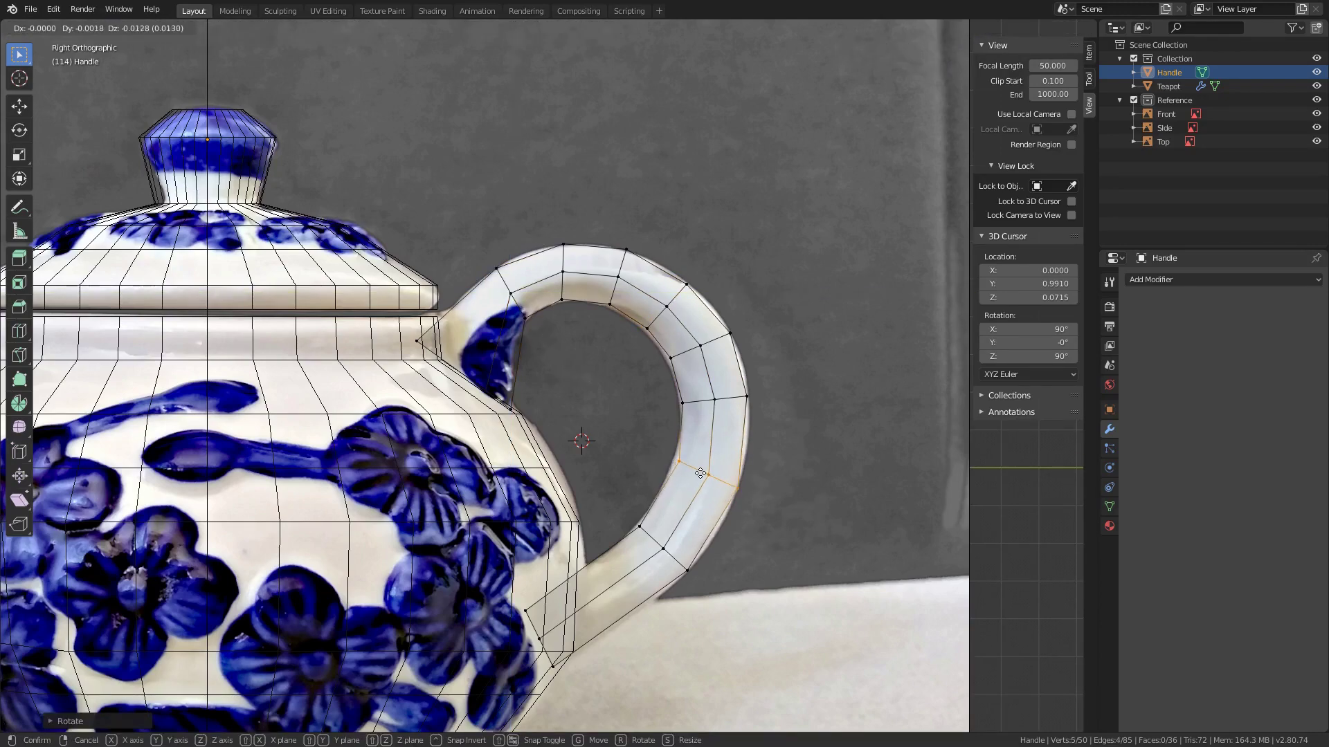
{"action": "left_click", "coordinate": [697, 474]}
Move the handle's outermost edge loop, then rotate, scale with X locked, and reposition the two loops above it for even spacing
{"action": "left_click_drag", "start_coordinate": [660, 377], "coordinate": [763, 415]}
{"action": "key", "text": "g"}
{"action": "left_click_drag", "start_coordinate": [627, 269], "coordinate": [739, 370]}
{"action": "key", "text": "r"}
{"action": "left_click", "coordinate": [747, 396]}
{"action": "key", "text": "s"}
{"action": "key", "text": "shift+x"}
{"action": "left_click", "coordinate": [779, 376]}
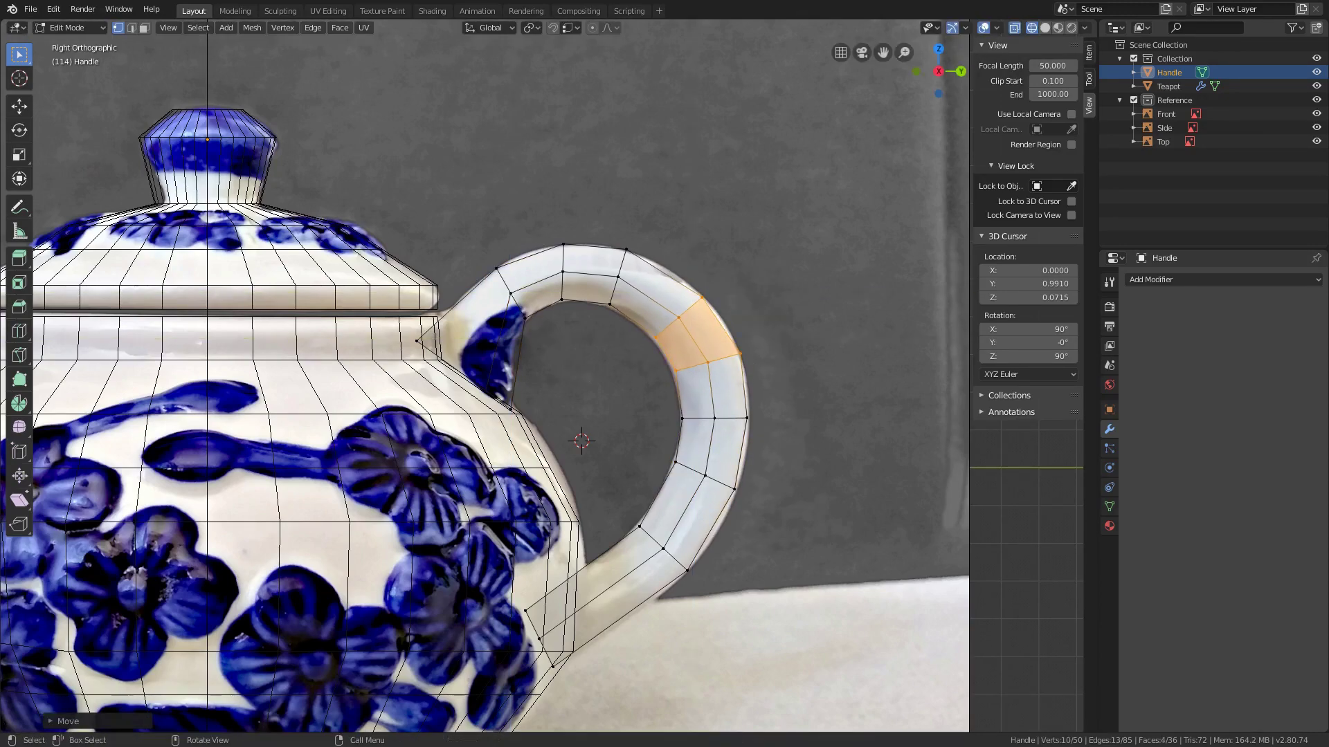
{"action": "left_click", "coordinate": [798, 413]}
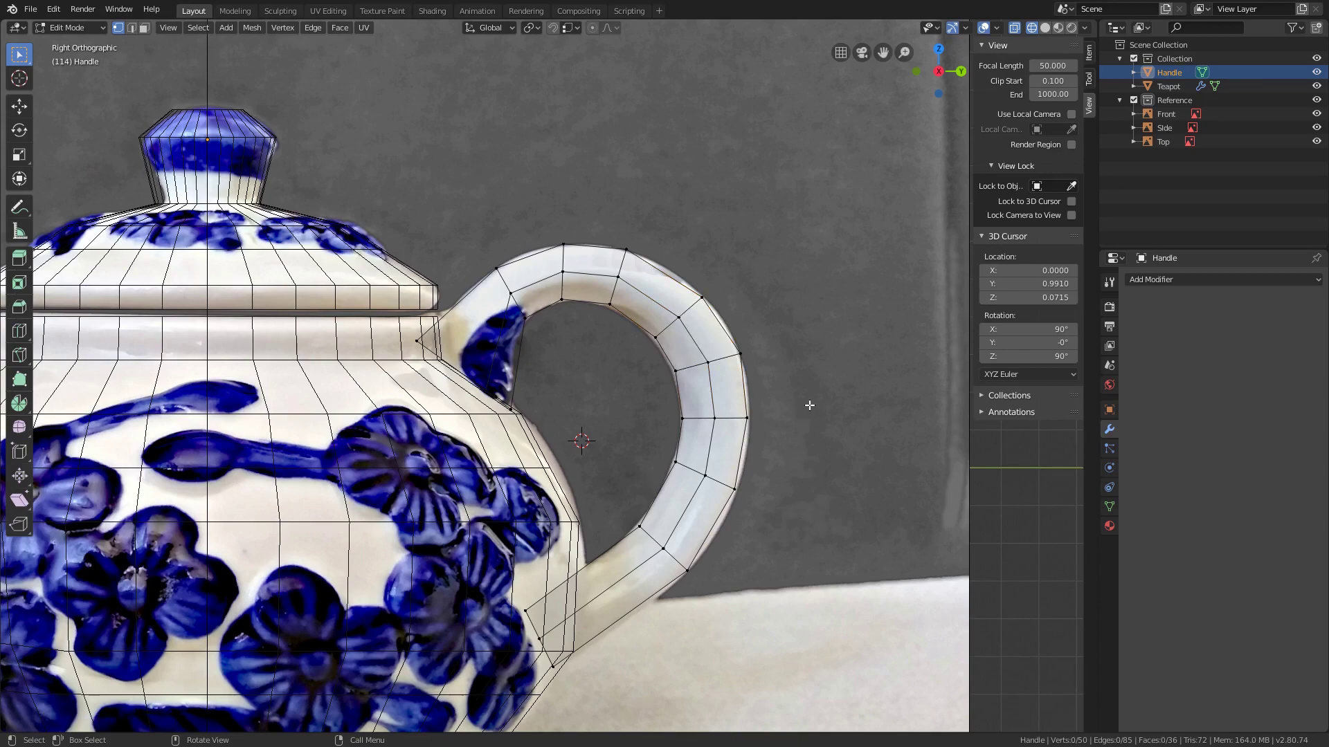
Move the handle's upper end loop inside the teapot body and enlarge it with the X axis locked
{"action": "left_click", "coordinate": [486, 365], "text": "alt"}
{"action": "key", "text": "g"}
{"action": "left_click", "coordinate": [464, 404]}
{"action": "key", "text": "s"}
{"action": "key", "text": "shift+x"}
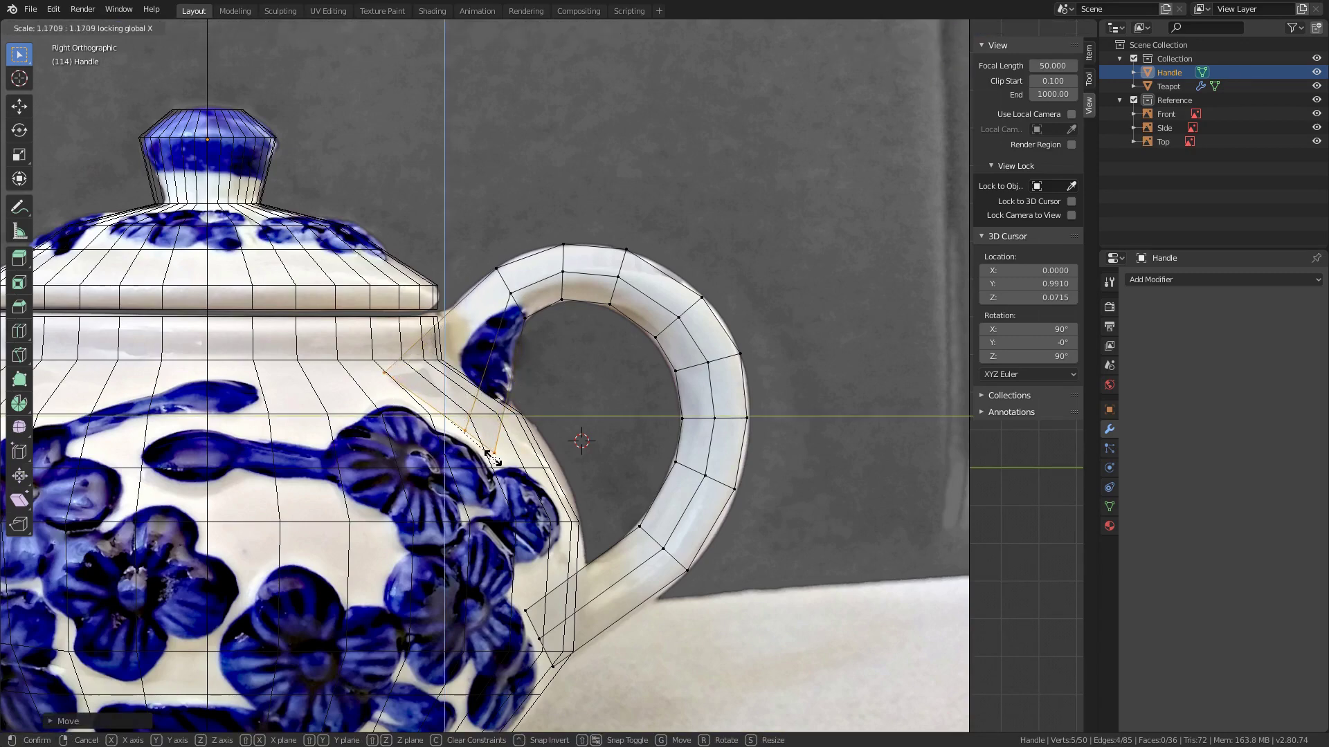
{"action": "left_click", "coordinate": [632, 659]}
Move the handle's lower end loop further inside the teapot body
{"action": "middle_click_drag", "start_coordinate": [632, 659], "coordinate": [623, 564], "text": "shift"}
{"action": "left_click", "coordinate": [523, 529], "text": "alt"}
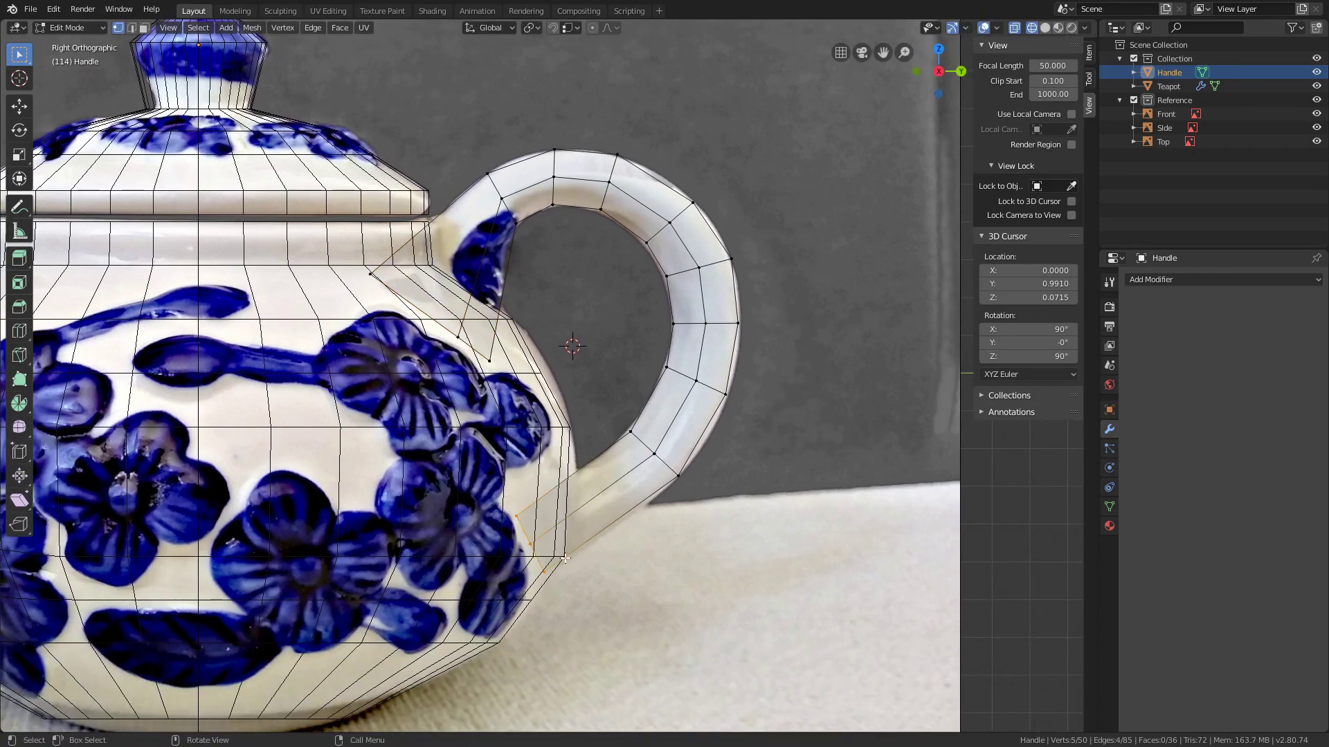
{"action": "key", "text": "g"}
{"action": "left_click", "coordinate": [515, 536]}
{"action": "left_click", "coordinate": [633, 367]}
Hide the Reference collection and add a Boolean modifier to the Teapot with Handle as its object
{"action": "left_click", "coordinate": [1316, 100]}
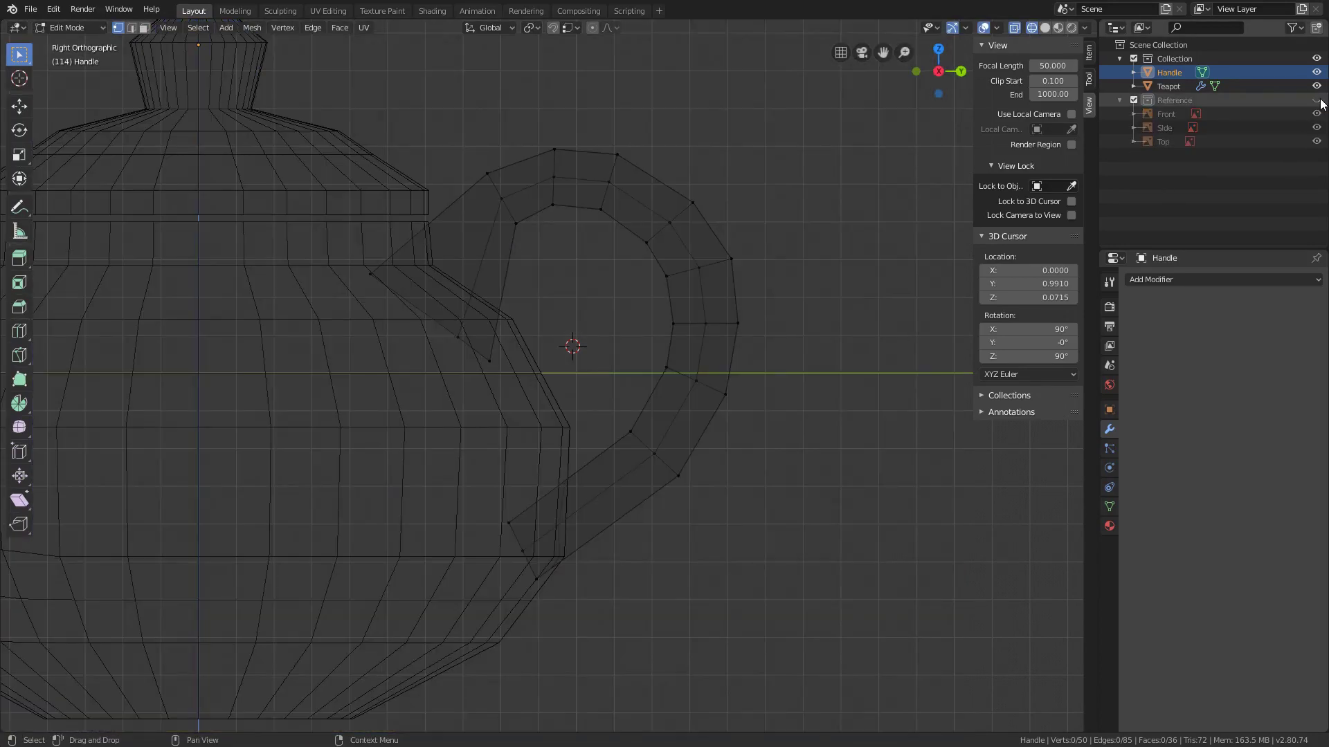
{"action": "key", "text": "Tab"}
{"action": "left_click", "coordinate": [1168, 85]}
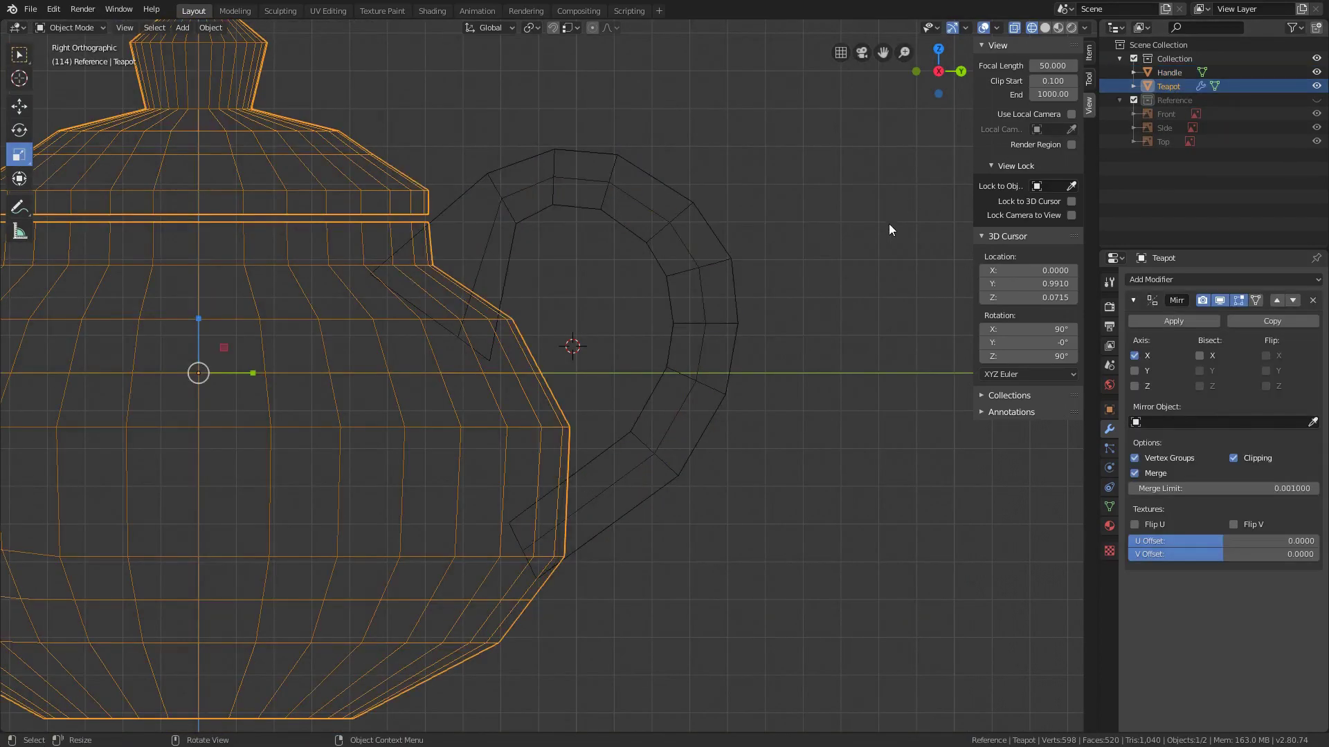
{"action": "left_click", "coordinate": [1288, 279]}
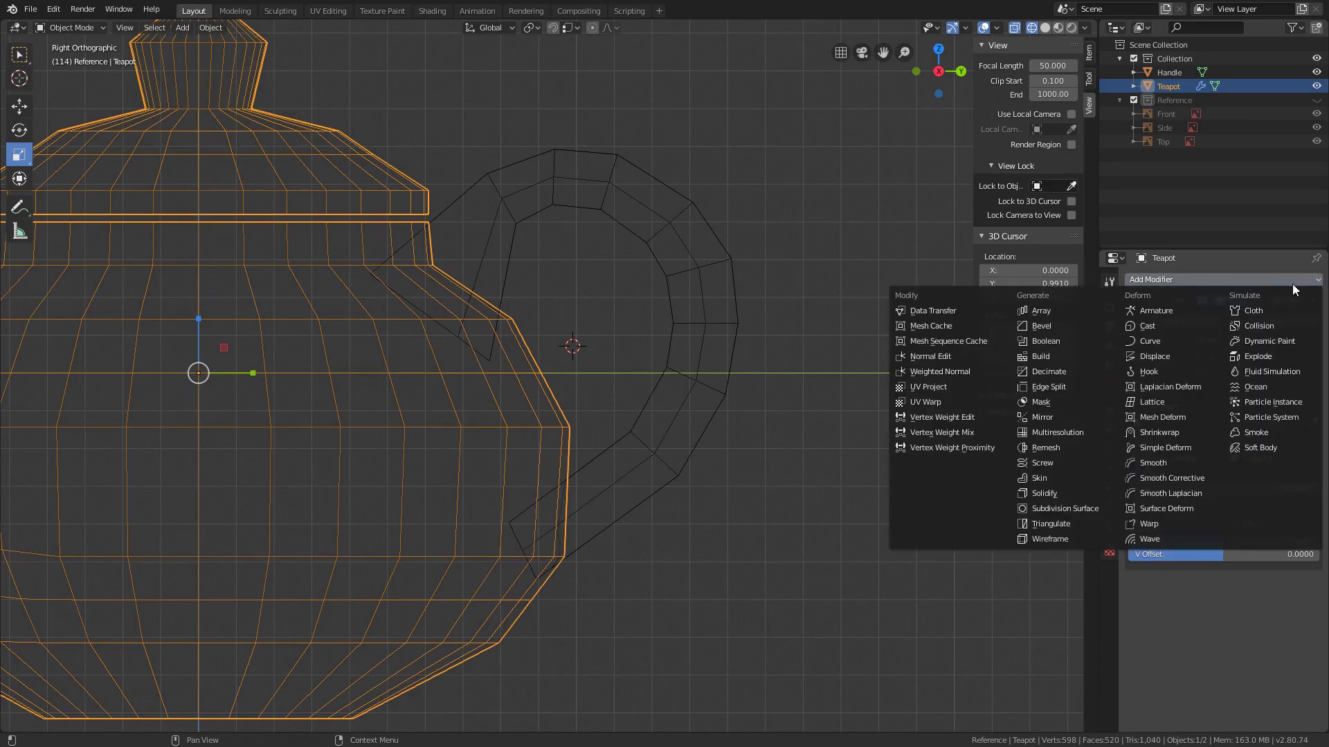
{"action": "left_click", "coordinate": [1045, 341]}
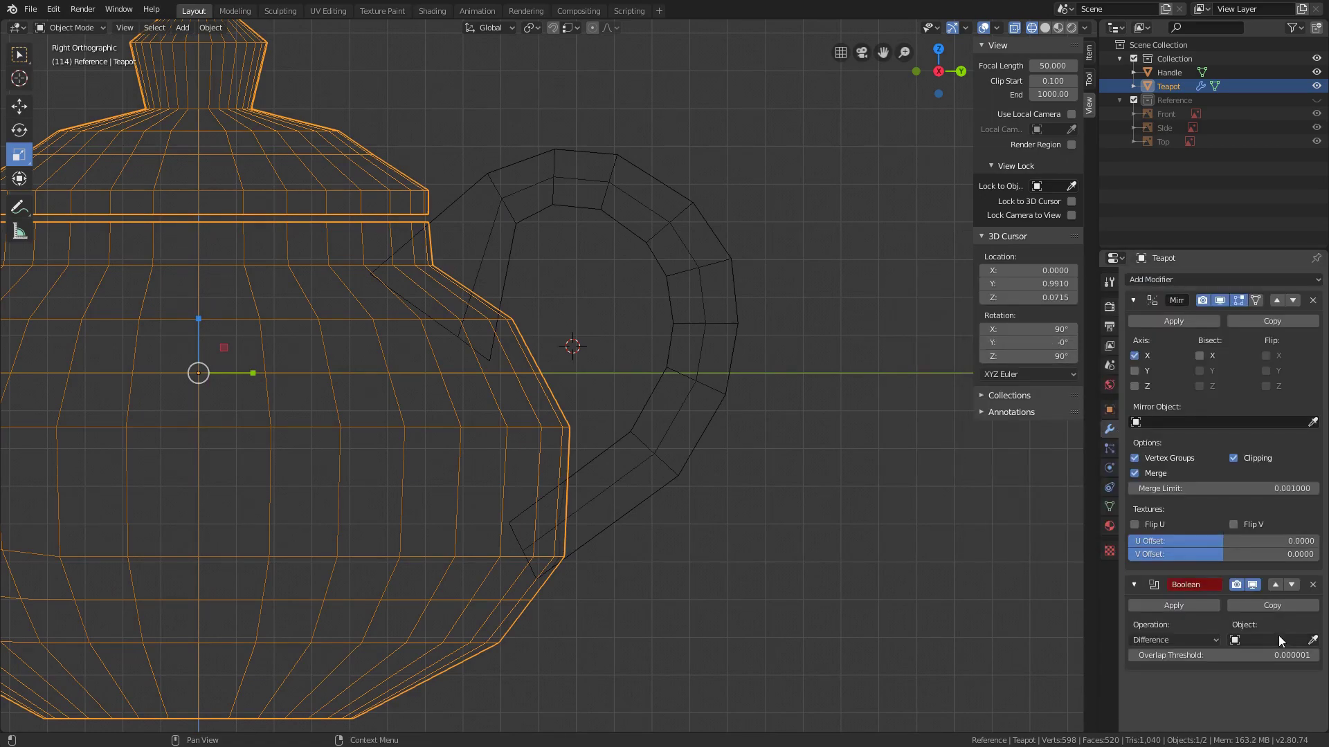
{"action": "left_click", "coordinate": [1313, 641]}
{"action": "left_click", "coordinate": [687, 202]}
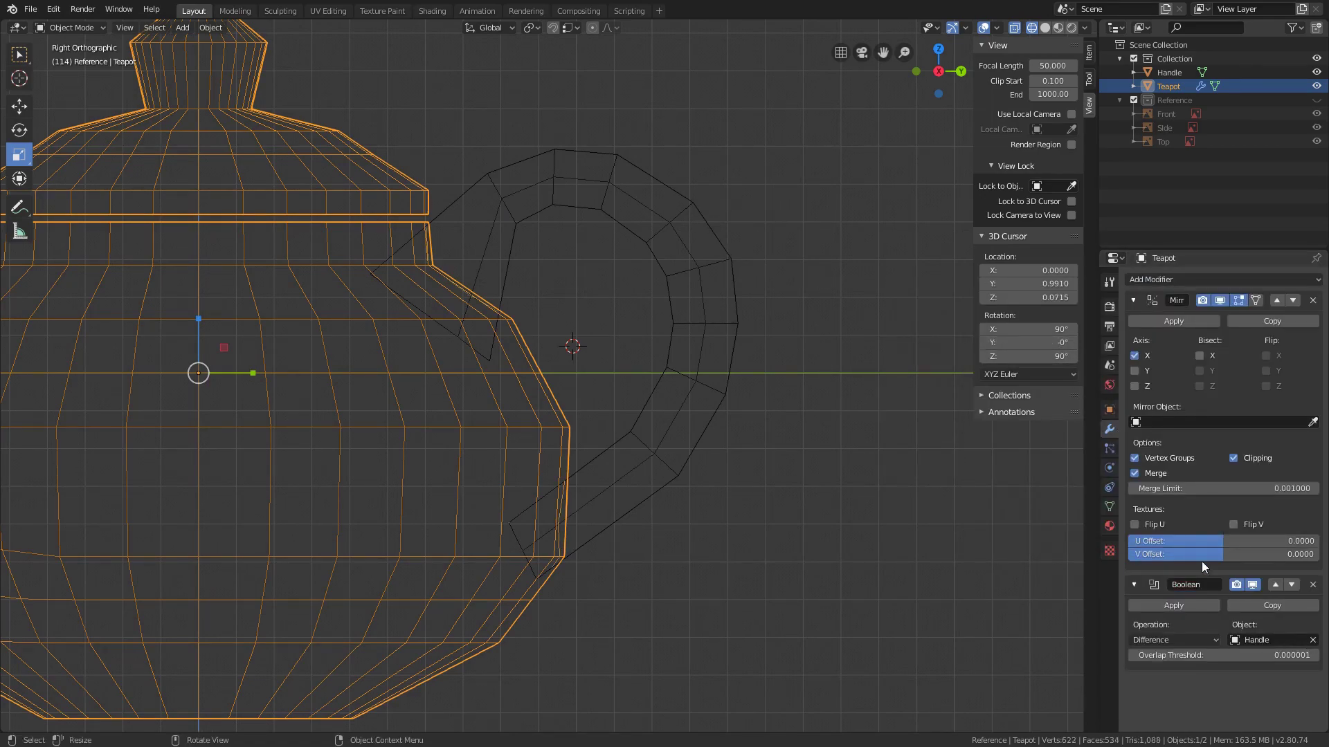
Place the Teapot's Boolean modifier above the Mirror modifier and set its operation to Union
{"action": "left_click", "coordinate": [1275, 585]}
{"action": "left_click", "coordinate": [1202, 355]}
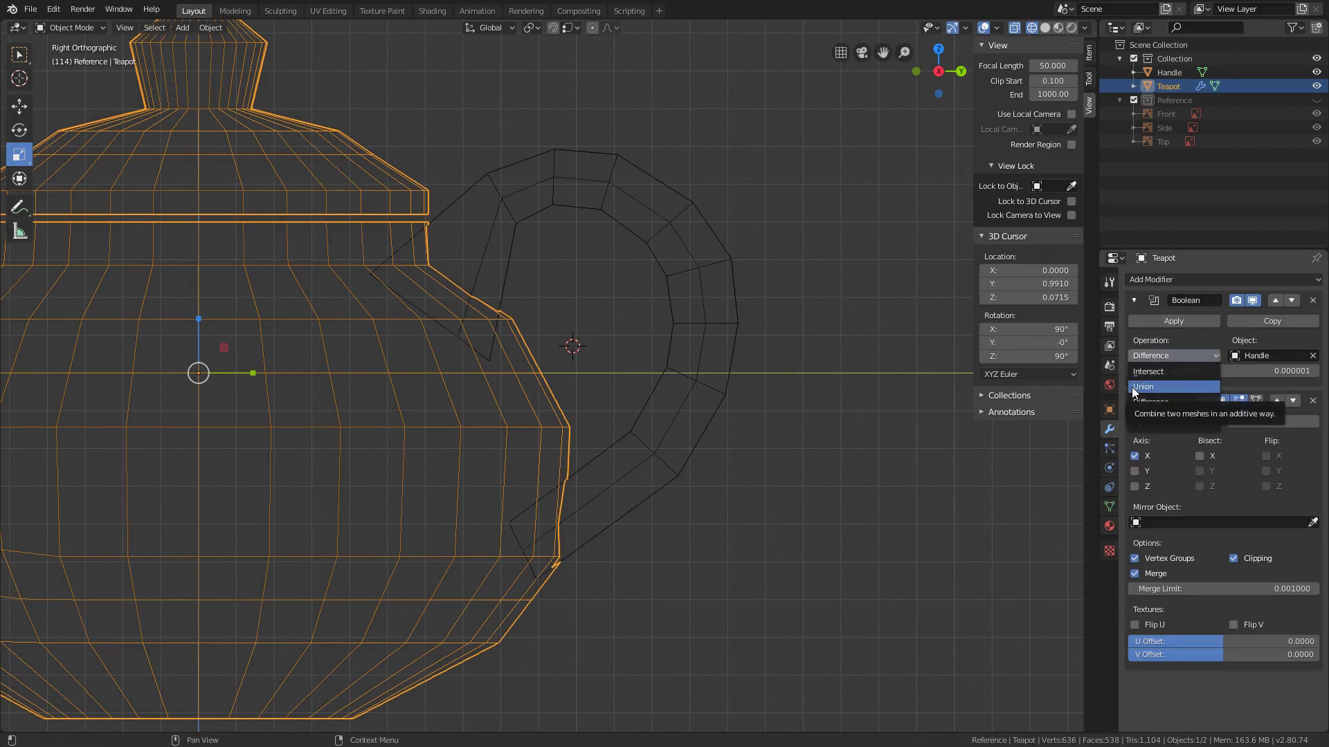
{"action": "left_click", "coordinate": [1173, 388]}
Set the Boolean's overlap threshold to 0.000004 and apply the modifier
{"action": "middle_click_drag", "start_coordinate": [870, 346], "coordinate": [787, 234]}
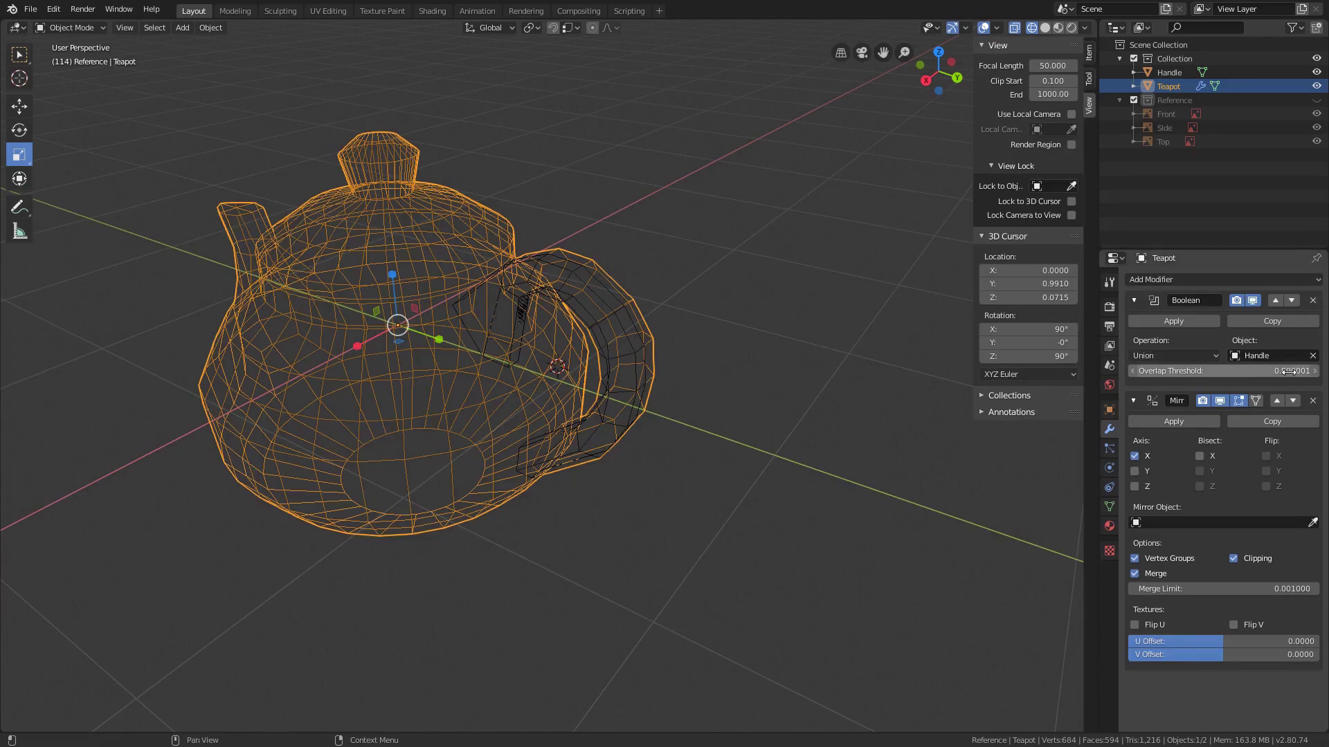
{"action": "left_click_drag", "start_coordinate": [1288, 371], "coordinate": [1317, 372]}
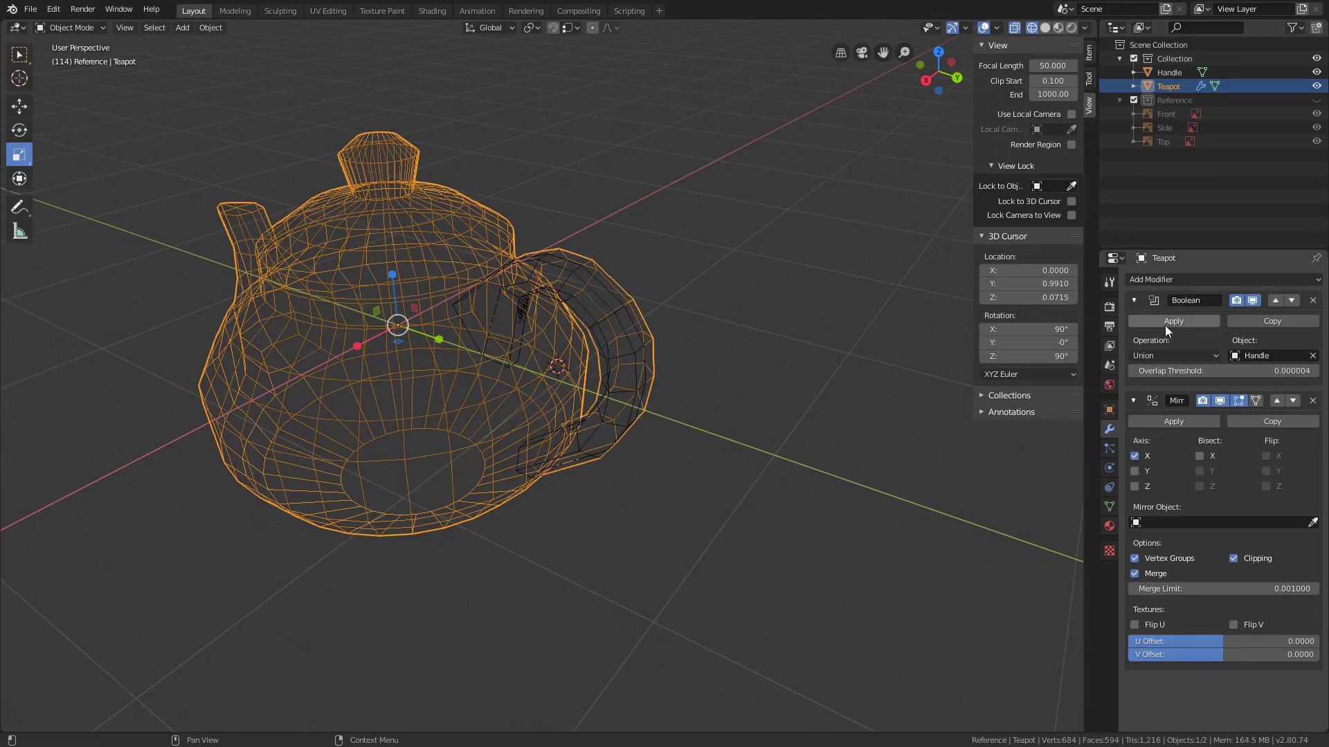
{"action": "left_click", "coordinate": [1168, 322]}
Delete the separate Handle object and display the teapot in solid shading
{"action": "right_click", "coordinate": [1166, 73]}
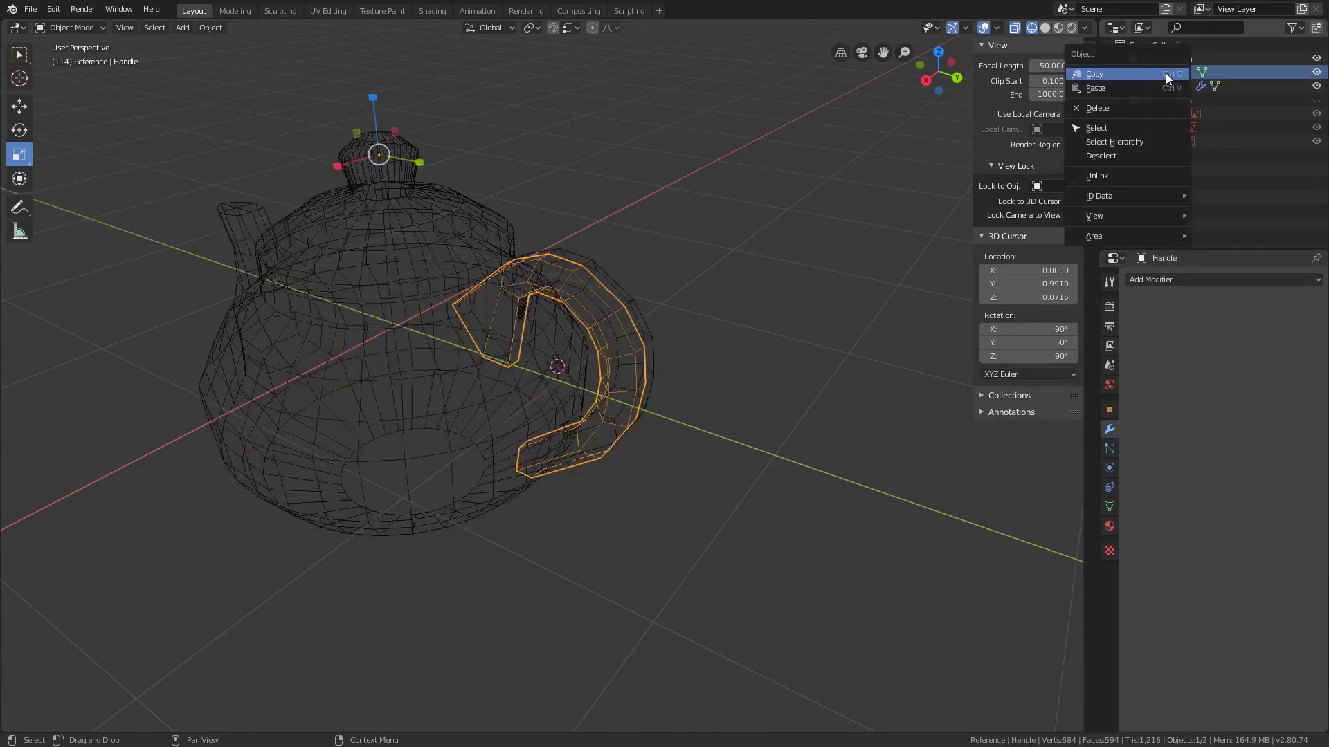
{"action": "left_click", "coordinate": [1106, 111]}
{"action": "left_click", "coordinate": [1045, 28]}
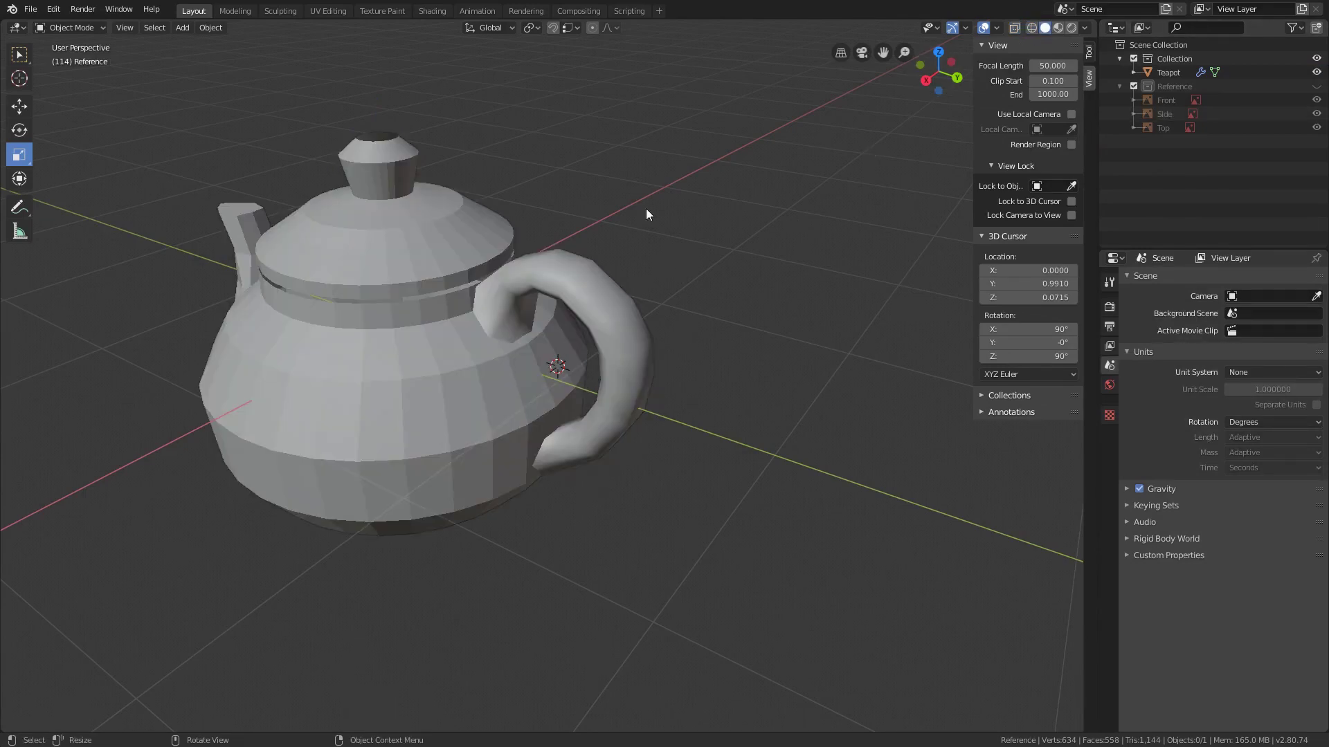
{"action": "middle_click_drag", "start_coordinate": [646, 214], "coordinate": [665, 249]}
Examine the Teapot mesh in Edit Mode around the upper and lower handle joints, from inside and outside the body
{"action": "left_click", "coordinate": [1168, 72]}
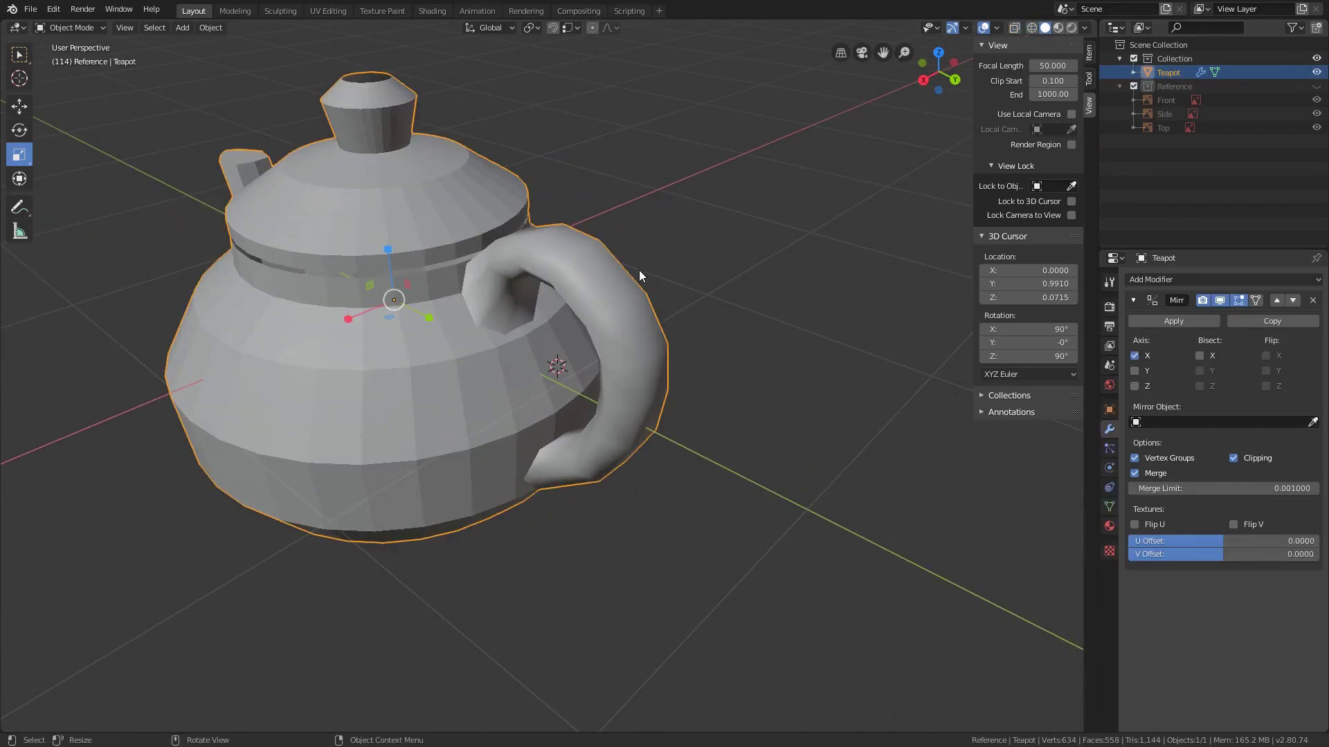
{"action": "key", "text": "Tab"}
{"action": "scroll", "coordinate": [463, 300], "scroll_direction": "up", "scroll_amount": 5}
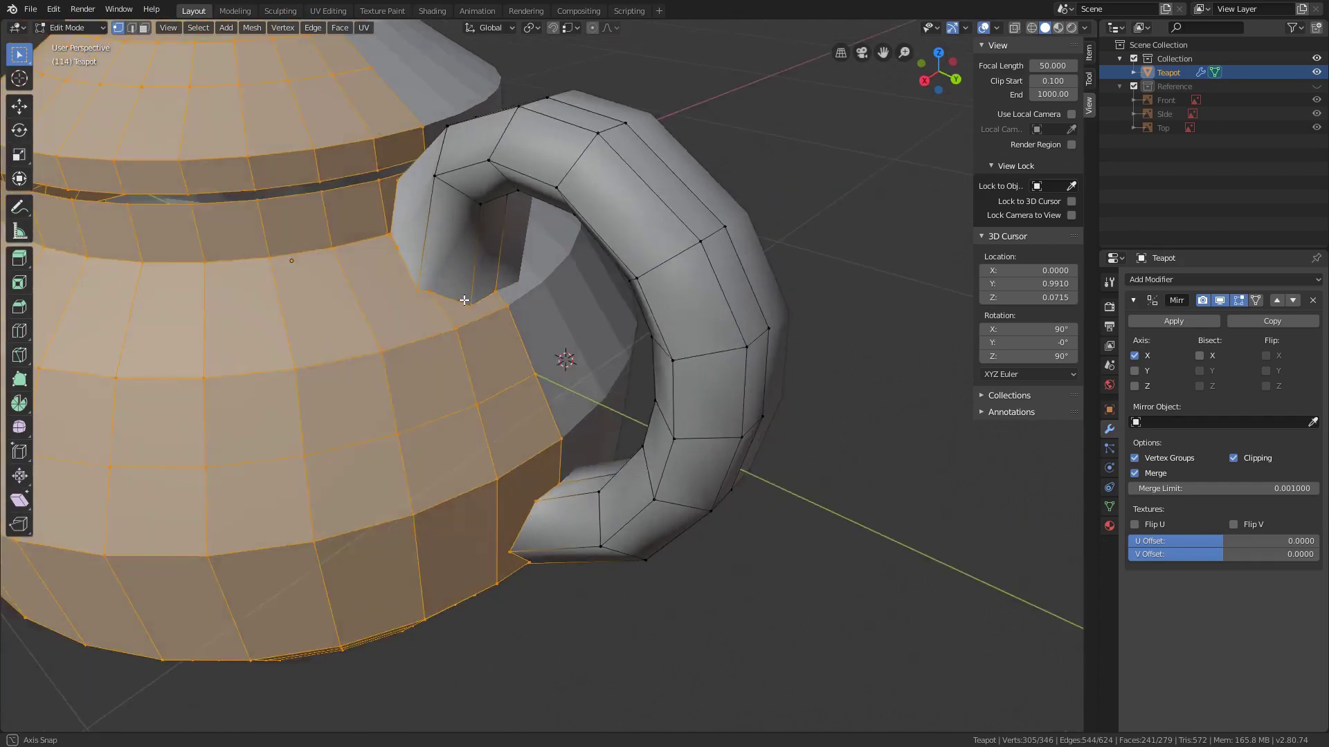
{"action": "mouse_move", "coordinate": [463, 300]}
{"action": "middle_mouse_down"}
{"action": "mouse_move", "coordinate": [445, 279]}
{"action": "mouse_move", "coordinate": [446, 170]}
{"action": "mouse_move", "coordinate": [476, 299]}
{"action": "middle_mouse_up"}
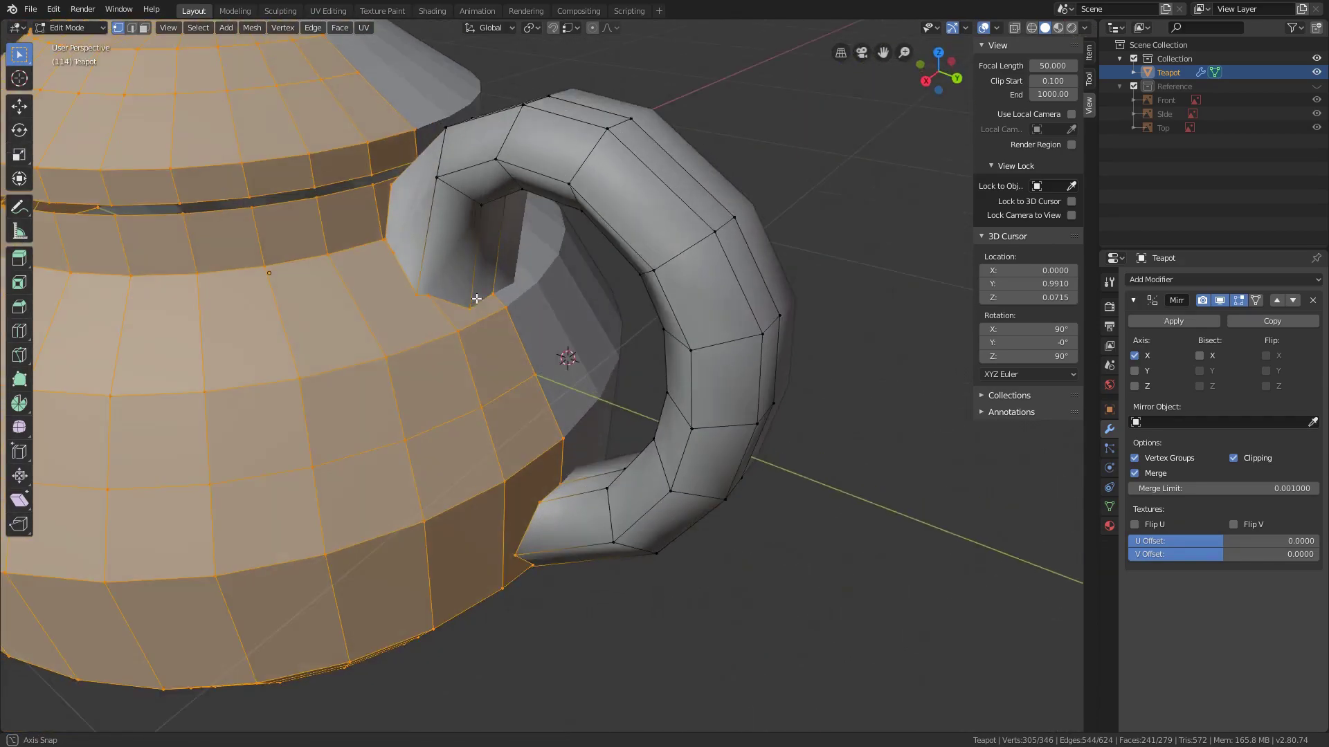
{"action": "middle_click_drag", "start_coordinate": [349, 308], "coordinate": [566, 249]}
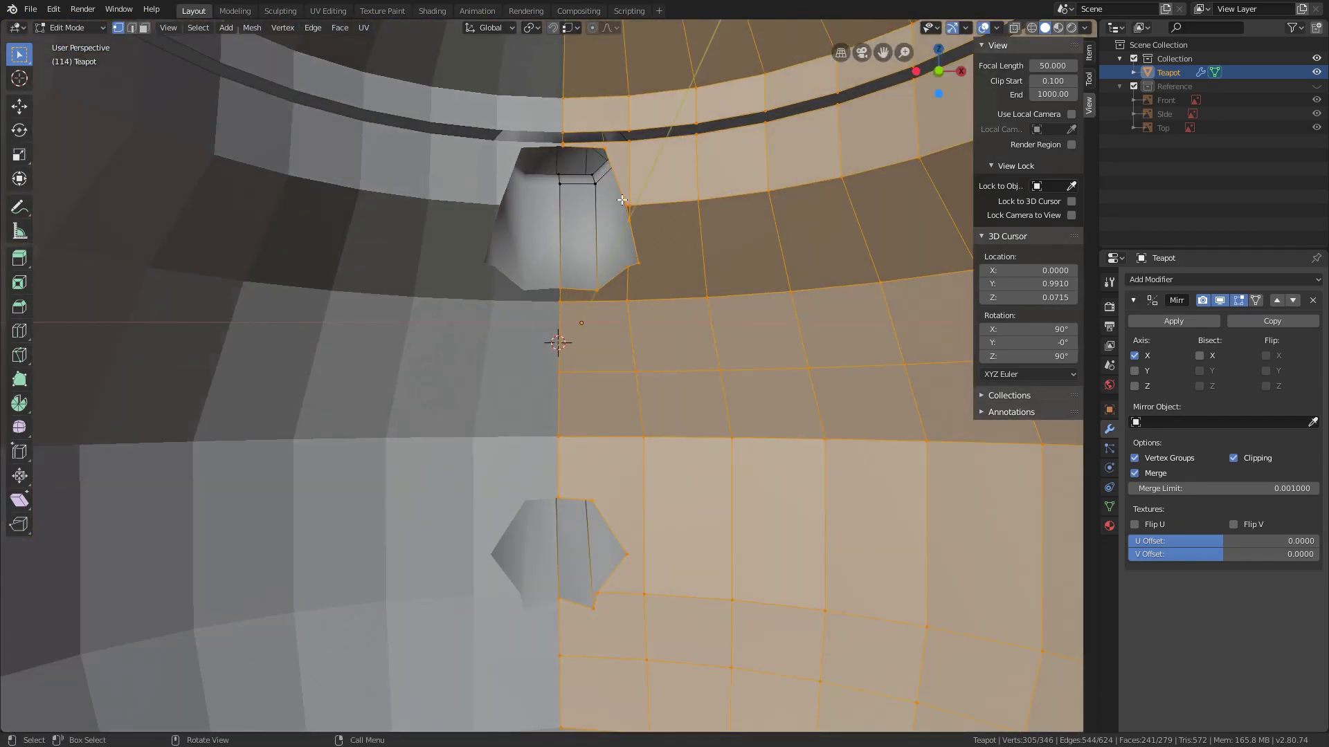
{"action": "middle_click_drag", "start_coordinate": [623, 200], "coordinate": [675, 223]}
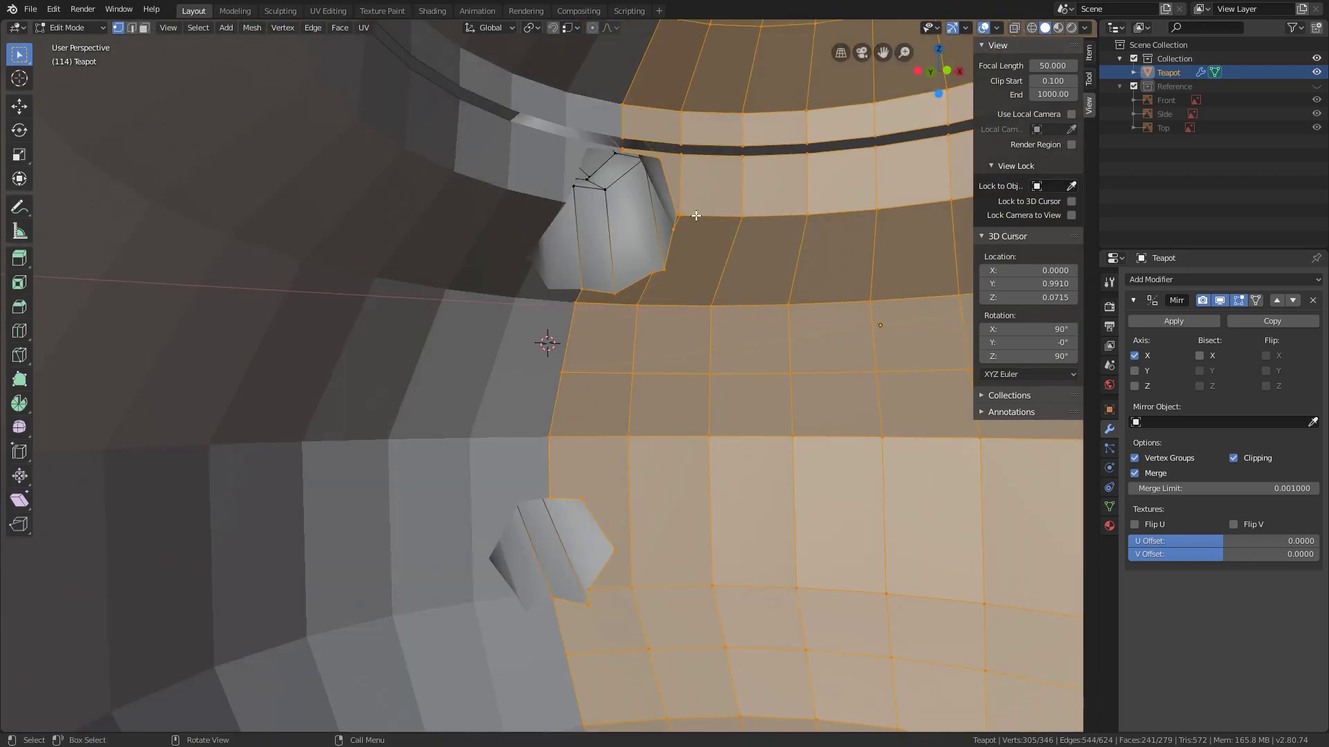
{"action": "middle_click_drag", "start_coordinate": [820, 219], "coordinate": [552, 286]}
{"action": "middle_click_drag", "start_coordinate": [431, 258], "coordinate": [523, 287], "text": "shift"}
{"action": "scroll", "coordinate": [523, 287], "scroll_direction": "up", "scroll_amount": 2}
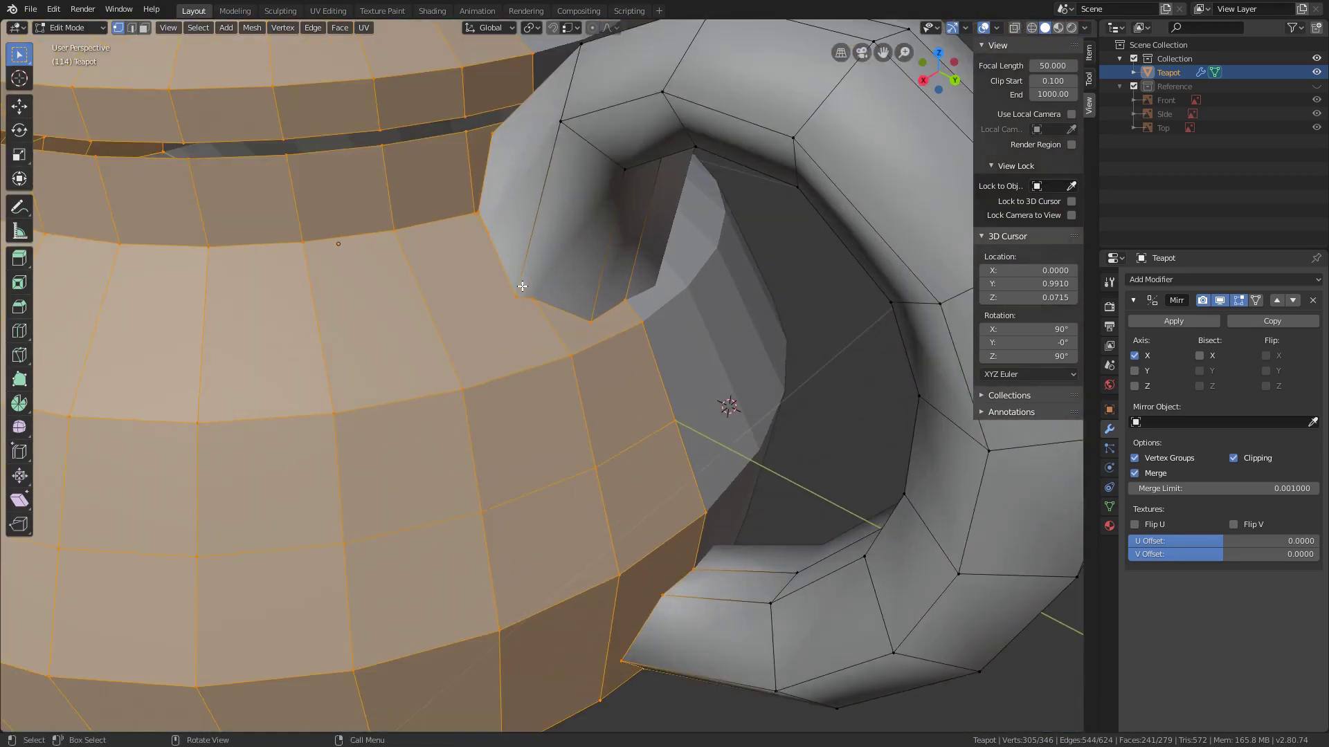
{"action": "key", "text": "alt+a"}
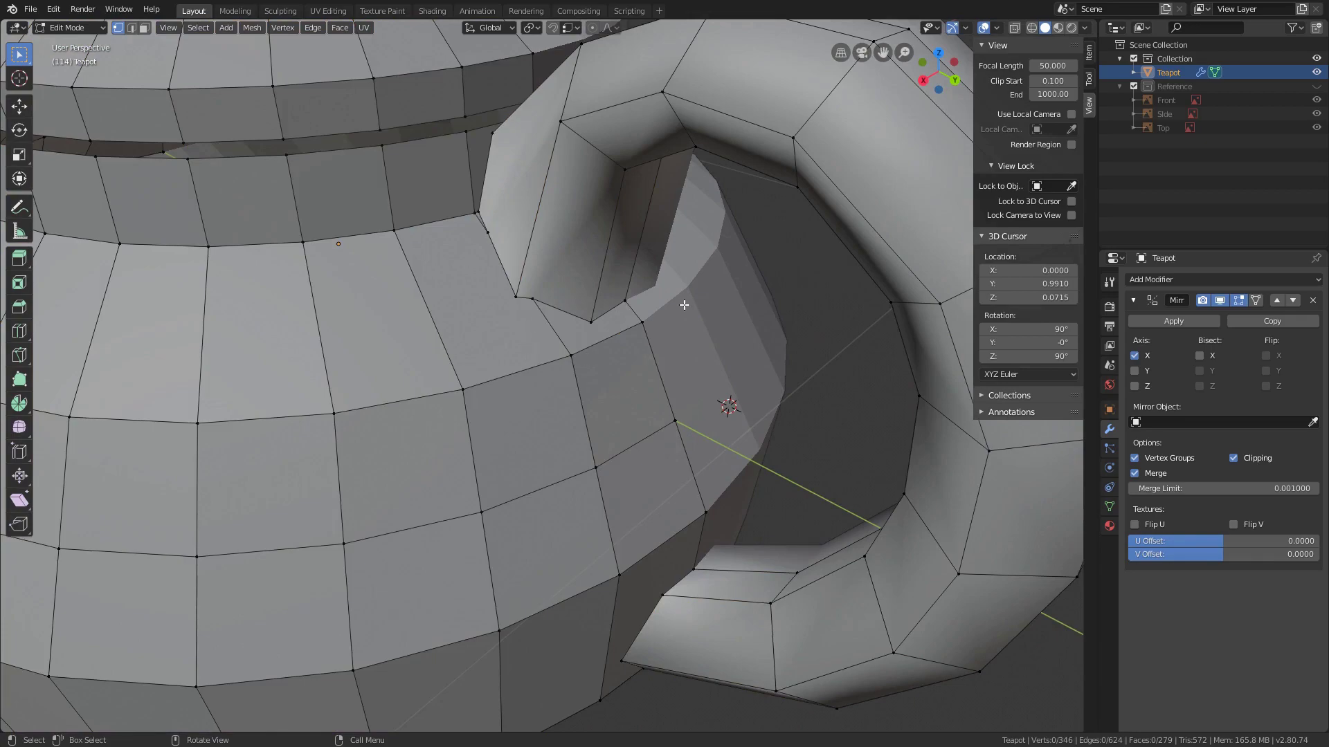
{"action": "middle_click_drag", "start_coordinate": [531, 277], "coordinate": [464, 228]}
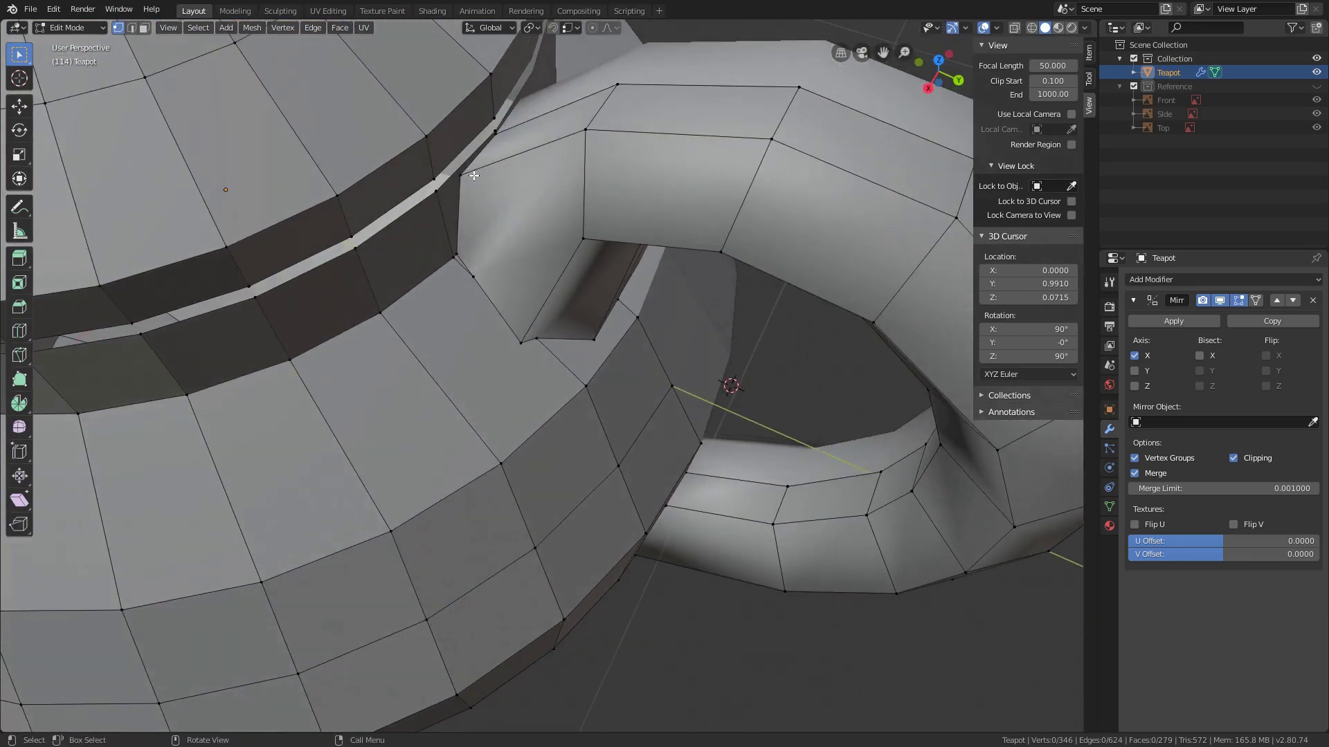
{"action": "middle_click_drag", "start_coordinate": [625, 383], "coordinate": [575, 278]}
{"action": "middle_click_drag", "start_coordinate": [648, 536], "coordinate": [622, 307], "text": "shift"}
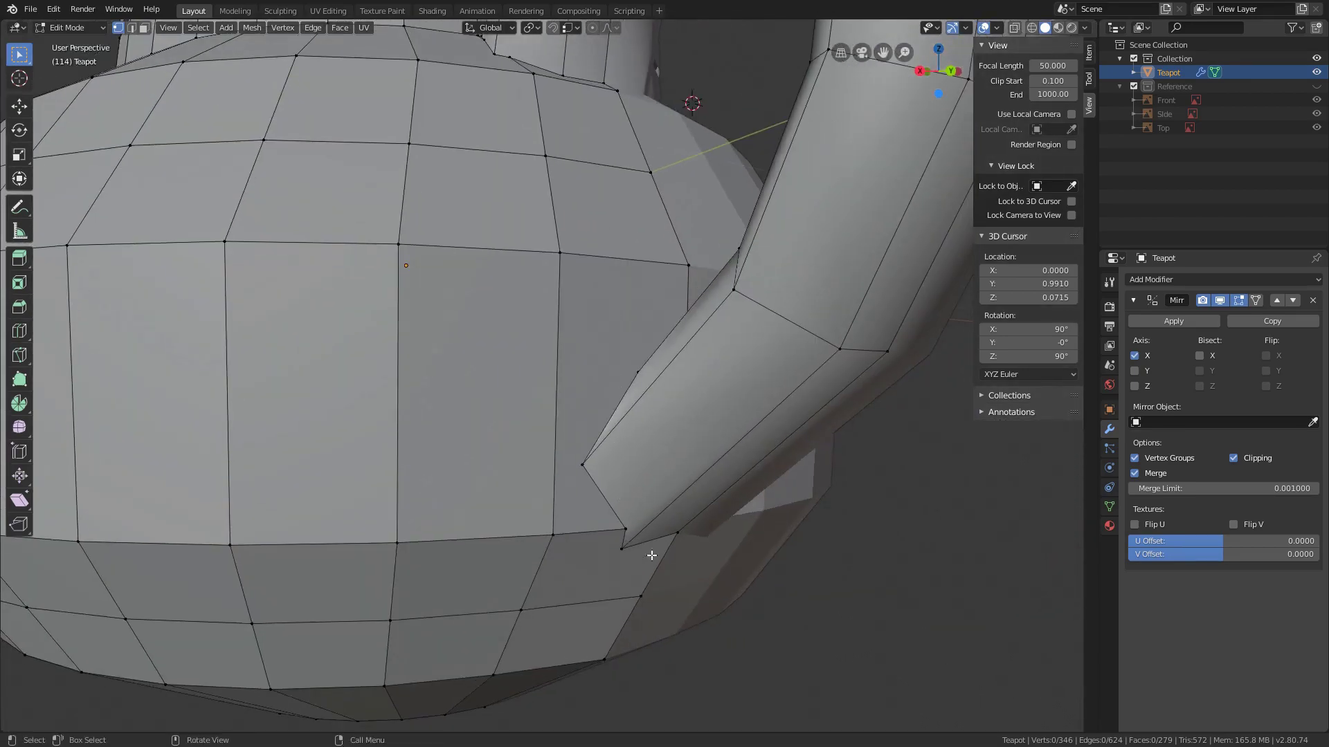
{"action": "middle_click_drag", "start_coordinate": [588, 231], "coordinate": [549, 287]}
{"action": "scroll", "coordinate": [549, 288], "scroll_direction": "down", "scroll_amount": 2}
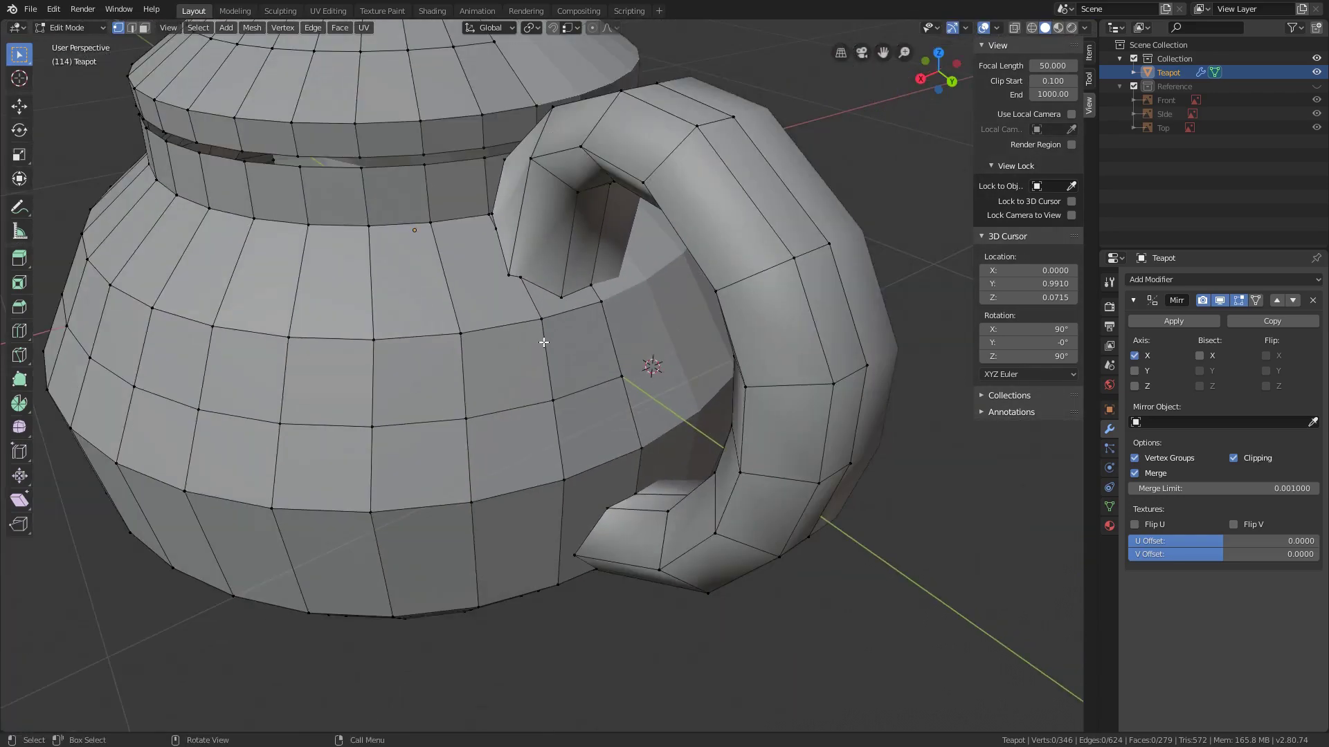
Shade all faces of the teapot mesh smooth and check the shading in Object Mode
{"action": "key", "text": "a"}
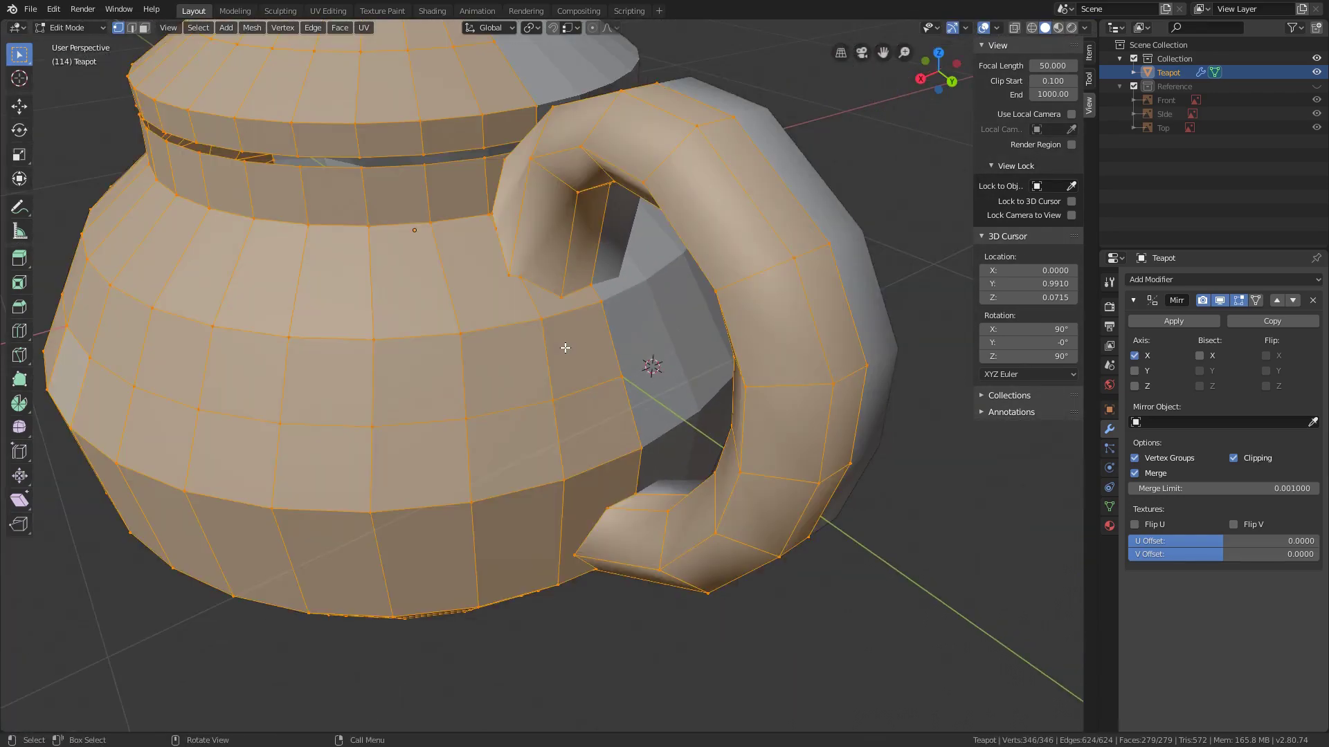
{"action": "left_click", "coordinate": [341, 27]}
{"action": "left_click", "coordinate": [374, 282]}
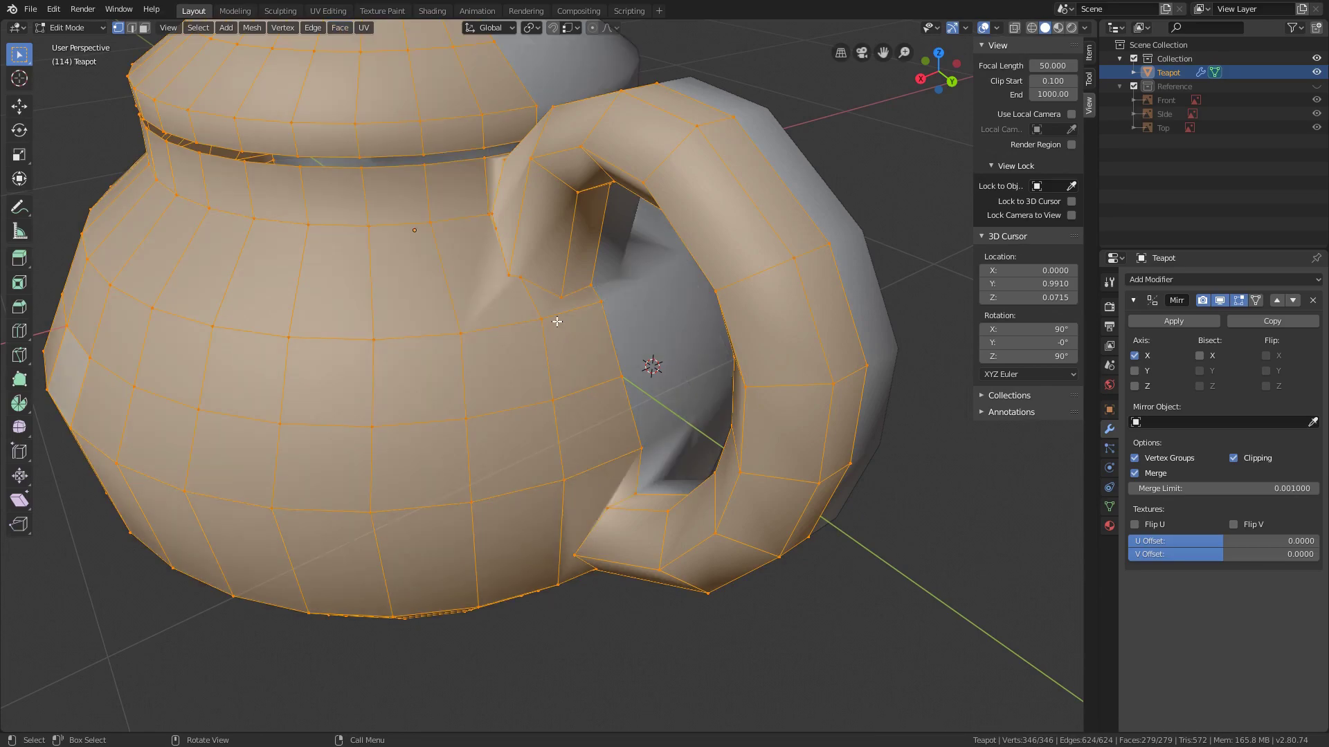
{"action": "key", "text": "Tab"}
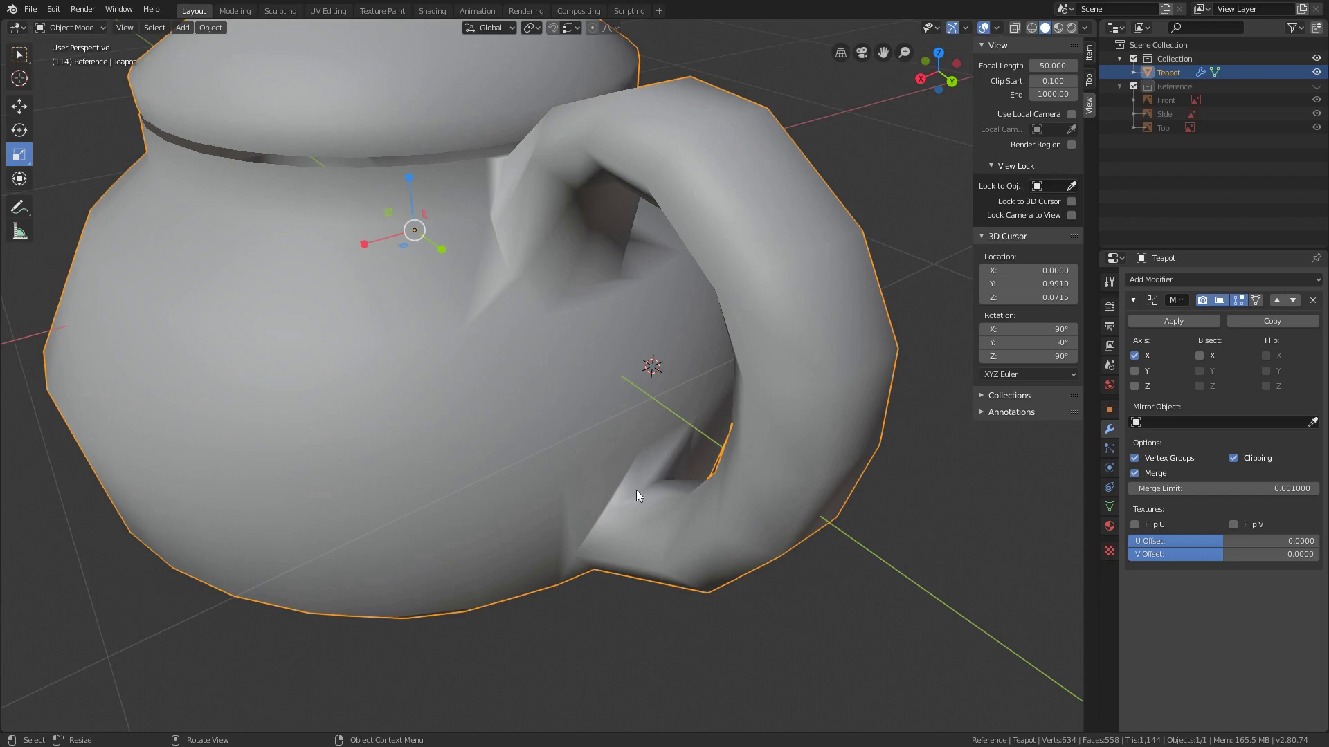
{"action": "middle_click_drag", "start_coordinate": [637, 490], "coordinate": [654, 429]}
{"action": "key", "text": "Tab"}
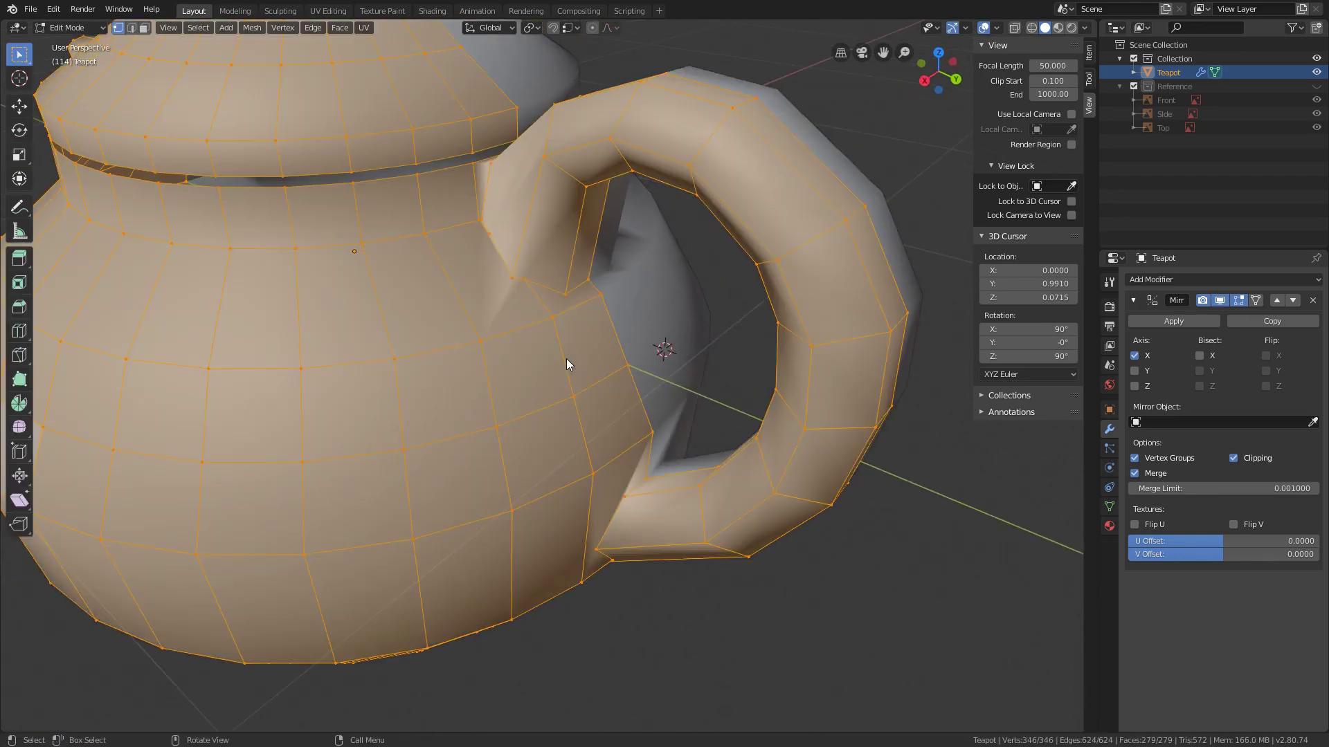
Merge at center the two close vertices at the lower side corner of the upper handle joint
{"action": "middle_click_drag", "start_coordinate": [503, 201], "coordinate": [562, 363], "text": "shift"}
{"action": "key", "text": "alt+a"}
{"action": "scroll", "coordinate": [526, 388], "scroll_direction": "up", "scroll_amount": 5}
{"action": "left_click", "coordinate": [508, 344]}
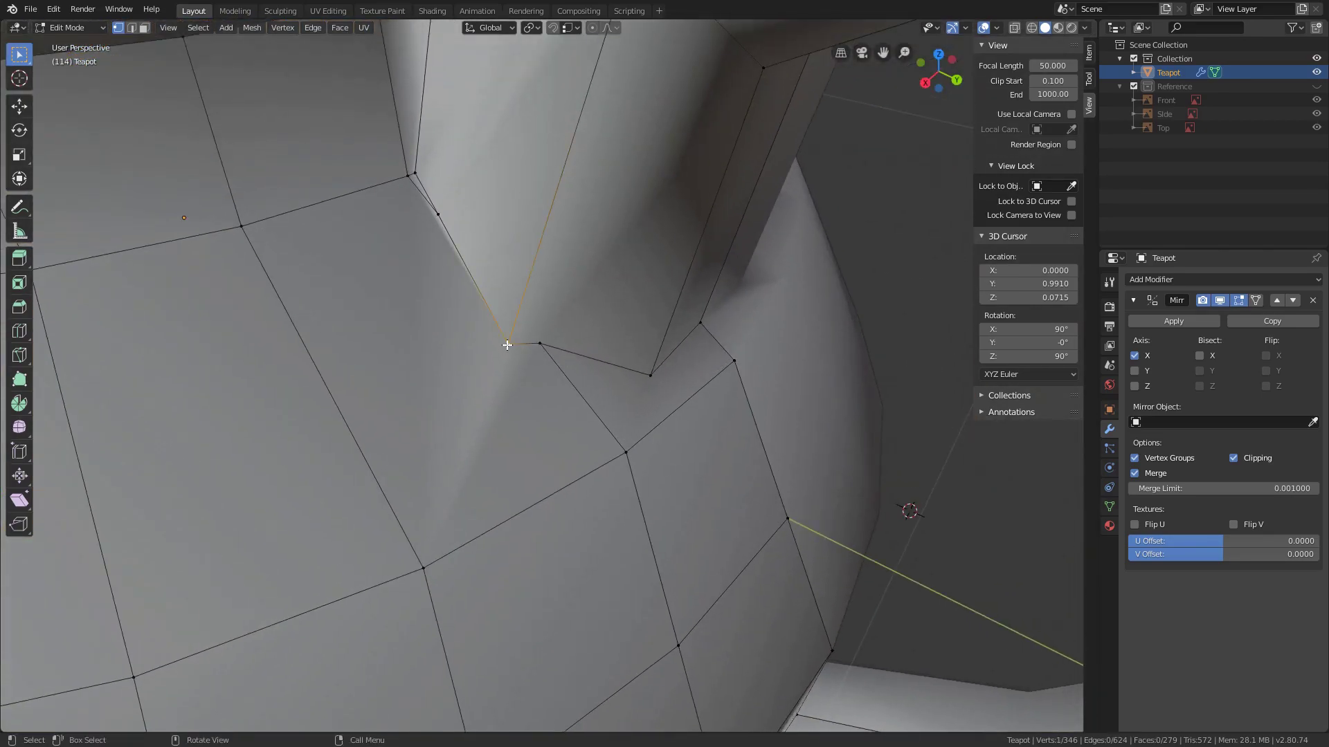
{"action": "left_click", "coordinate": [539, 345], "text": "shift"}
{"action": "key", "text": "alt+m"}
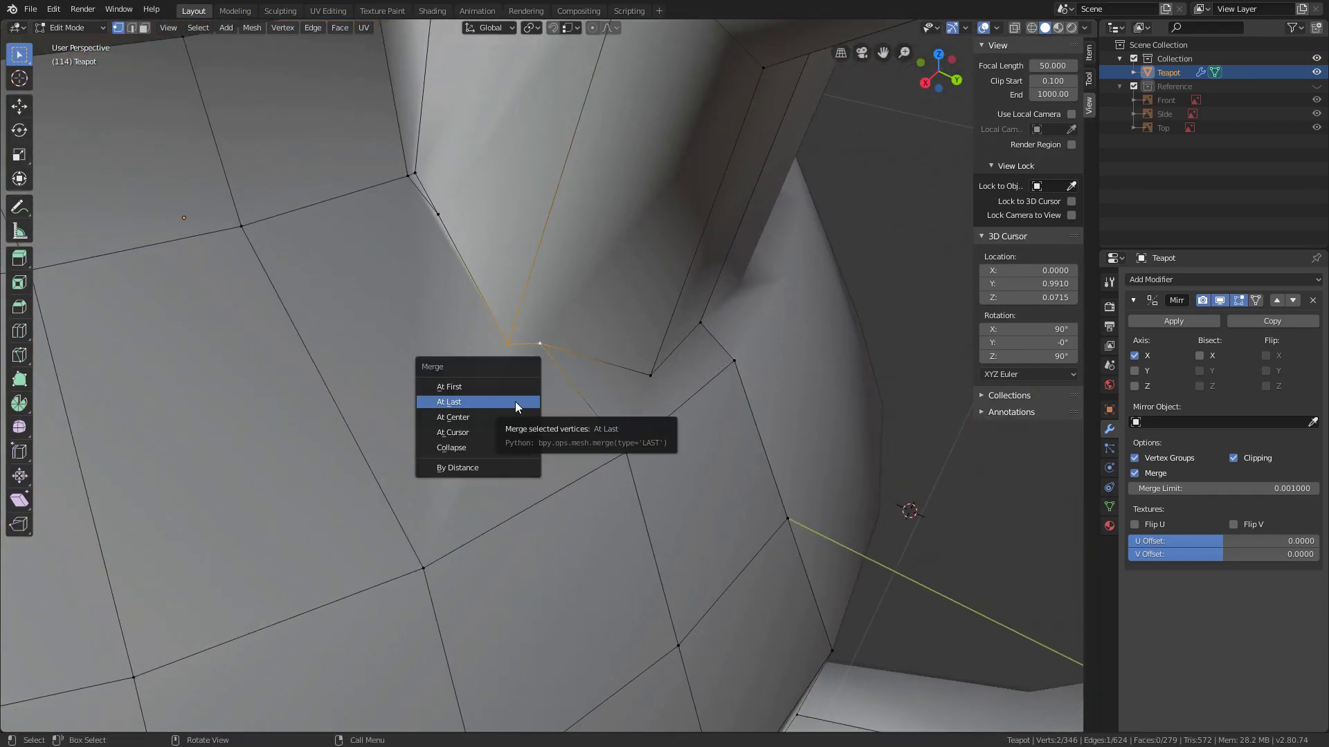
{"action": "left_click", "coordinate": [470, 417]}
Merge the two vertex pairs beneath the upper handle joint, joining each handle vertex to its neighbouring body vertex at center
{"action": "left_click", "coordinate": [700, 323]}
{"action": "left_click", "coordinate": [734, 362], "text": "shift"}
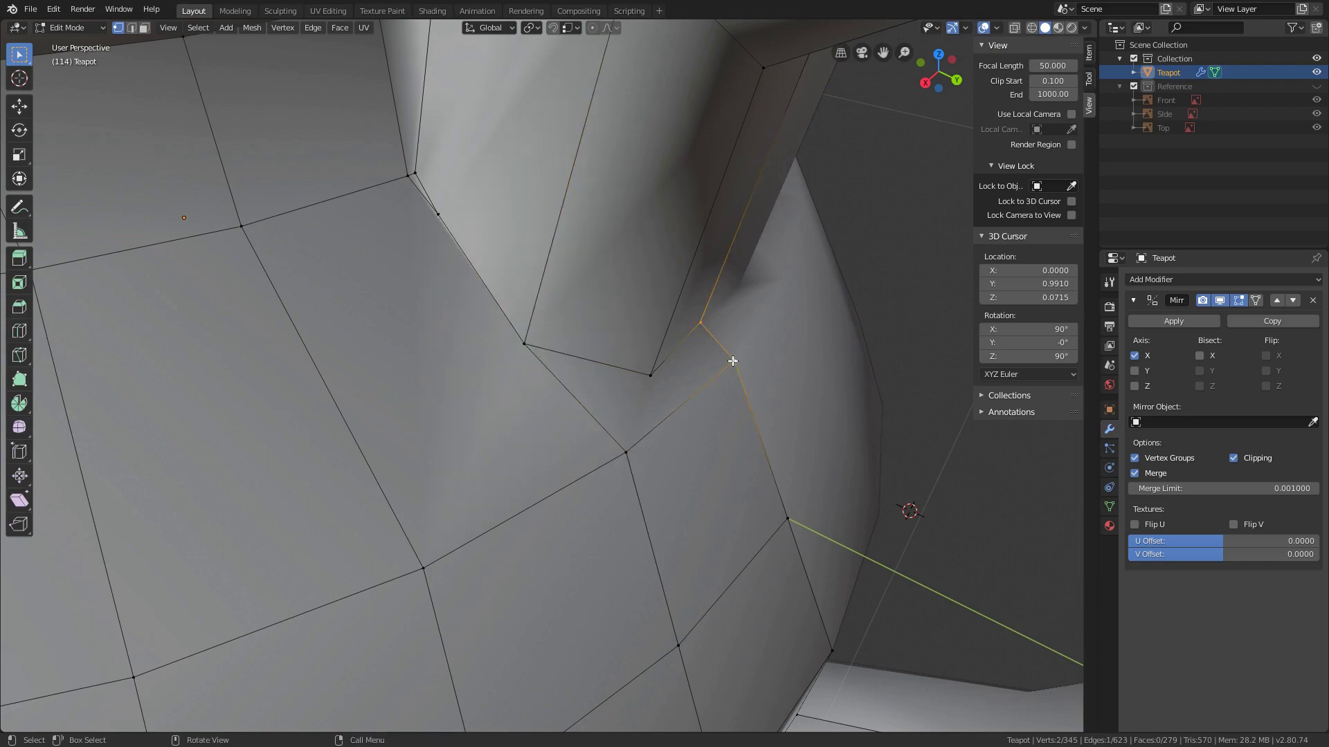
{"action": "key", "text": "shift+r"}
{"action": "left_click", "coordinate": [650, 375]}
{"action": "left_click", "coordinate": [624, 455], "text": "shift"}
{"action": "key", "text": "shift+r"}
Merge the upper joint's top handle vertices at last into the adjacent vertices on the body's neck rim
{"action": "middle_click_drag", "start_coordinate": [583, 150], "coordinate": [654, 328], "text": "shift"}
{"action": "left_click", "coordinate": [653, 328]}
{"action": "left_click", "coordinate": [651, 321], "text": "shift"}
{"action": "key", "text": "alt+m"}
{"action": "key", "text": "l"}
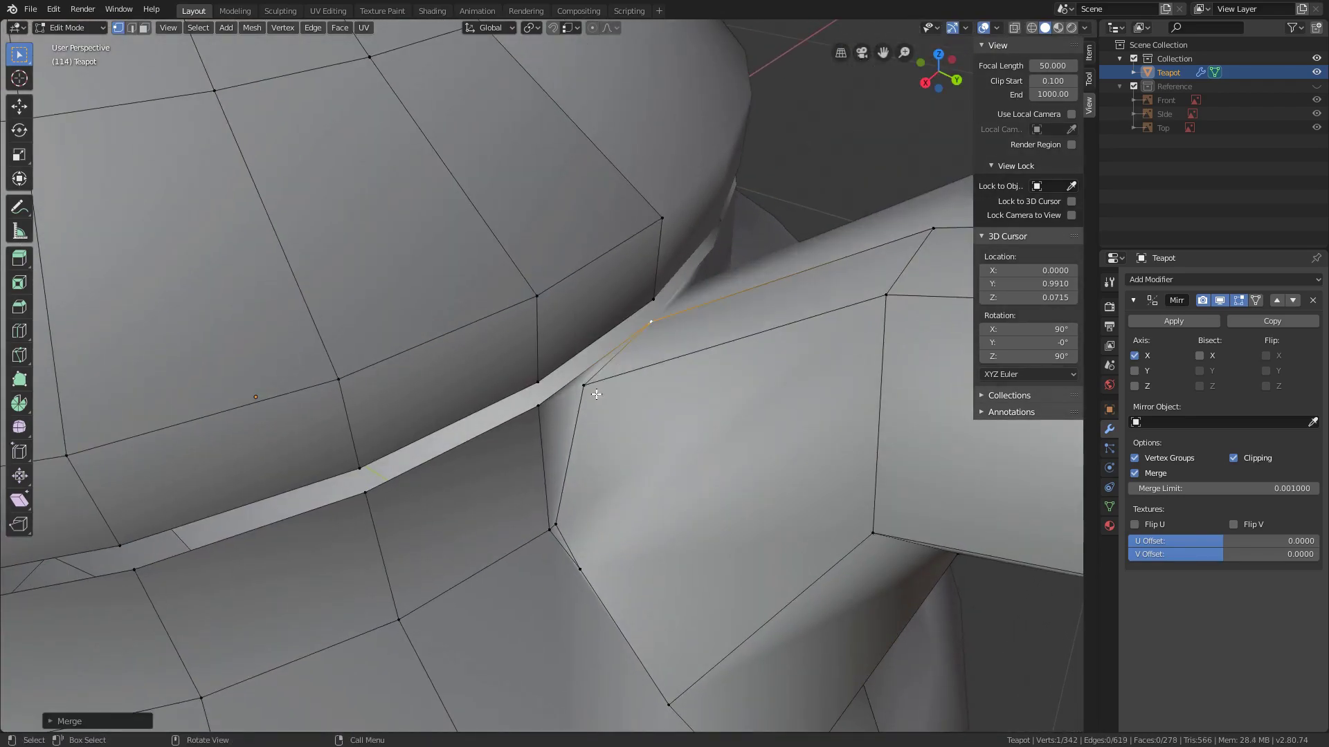
{"action": "left_click", "coordinate": [584, 387]}
{"action": "left_click", "coordinate": [539, 406], "text": "shift"}
{"action": "key", "text": "alt+m"}
{"action": "key", "text": "l"}
Merge the remaining stray vertices along the side of the upper handle joint into the body vertex at the base of the neck
{"action": "left_click", "coordinate": [556, 525]}
{"action": "left_click", "coordinate": [580, 570], "text": "shift"}
{"action": "middle_click_drag", "start_coordinate": [688, 604], "coordinate": [658, 470], "text": "shift"}
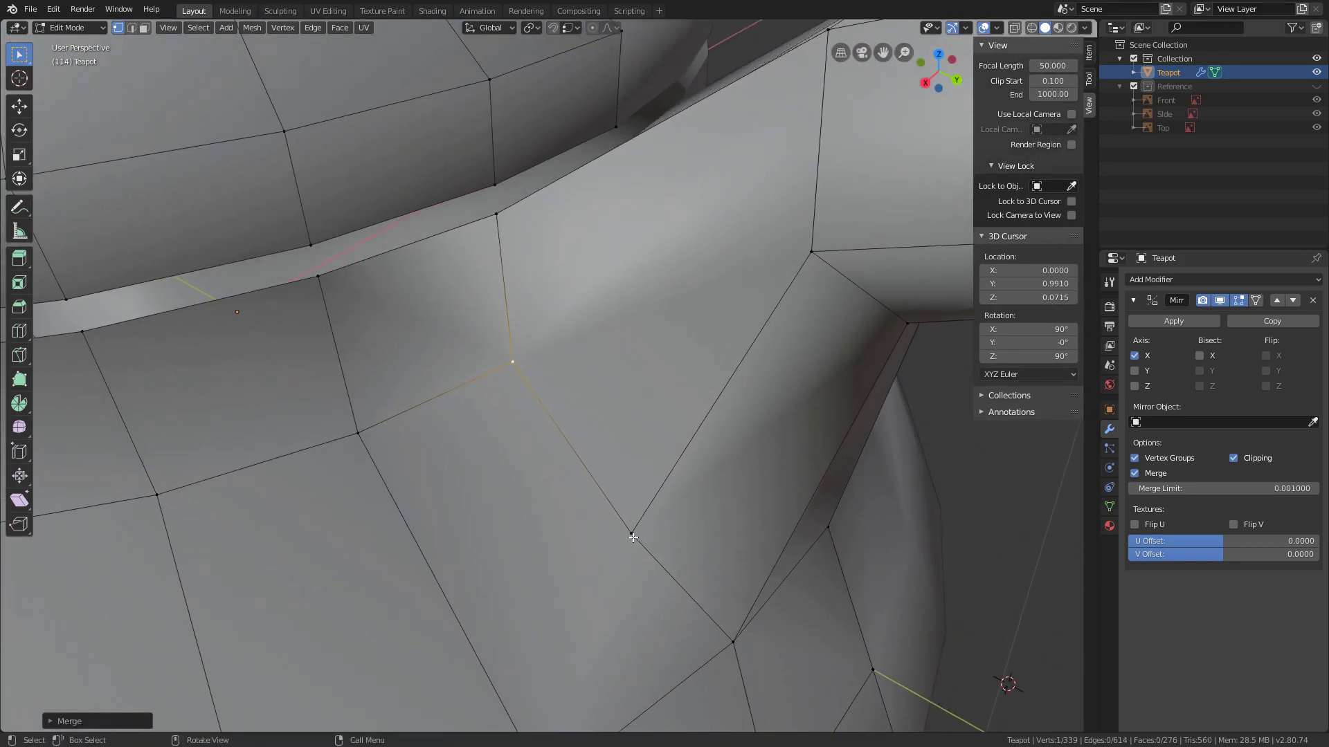
{"action": "left_click", "coordinate": [632, 537]}
{"action": "left_click", "coordinate": [515, 365], "text": "shift"}
{"action": "key", "text": "alt+m"}
{"action": "left_click", "coordinate": [515, 365]}
{"action": "scroll", "coordinate": [533, 372], "scroll_direction": "down", "scroll_amount": 4}
{"action": "key", "text": "Tab"}
{"action": "middle_click_drag", "start_coordinate": [569, 370], "coordinate": [530, 449]}
{"action": "key", "text": "Tab"}
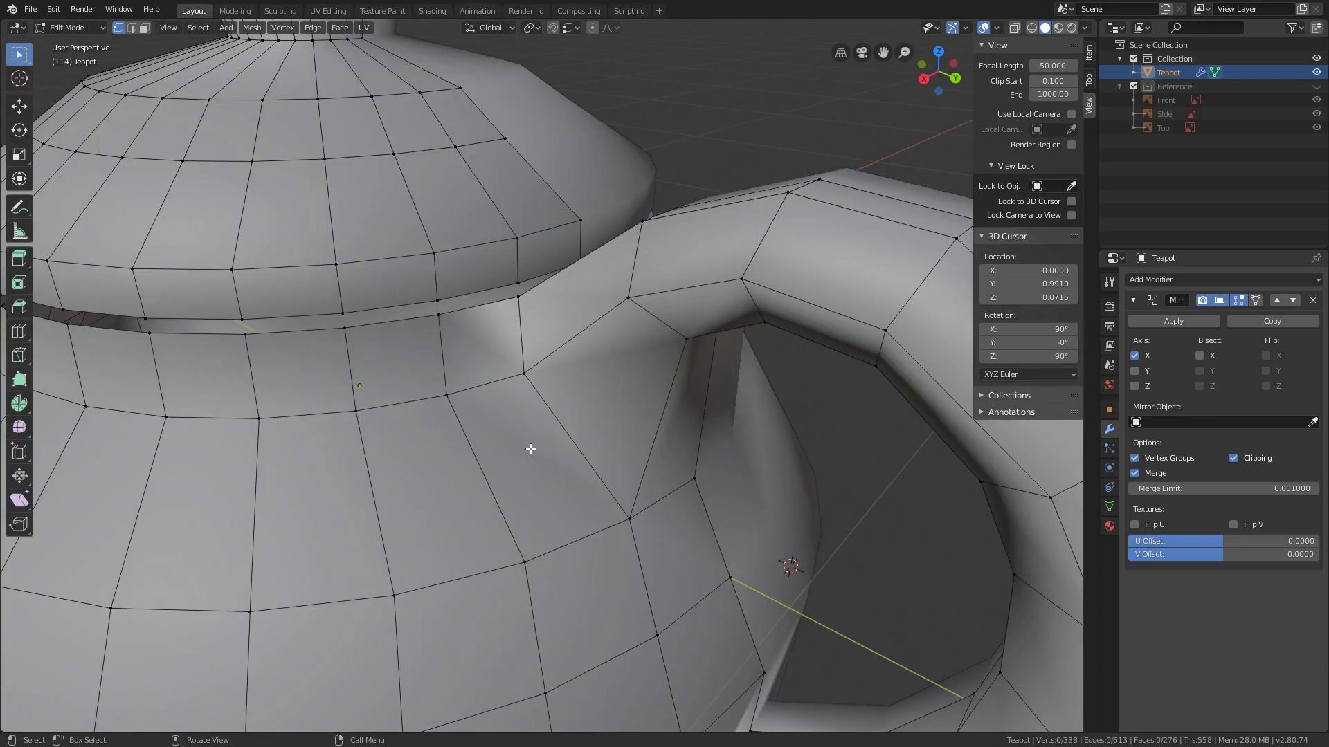
Knife-cut an edge chain from the neck rim around the upper handle joint and slide it tight against the joint's border
{"action": "key", "text": "k"}
{"action": "left_click", "coordinate": [478, 306]}
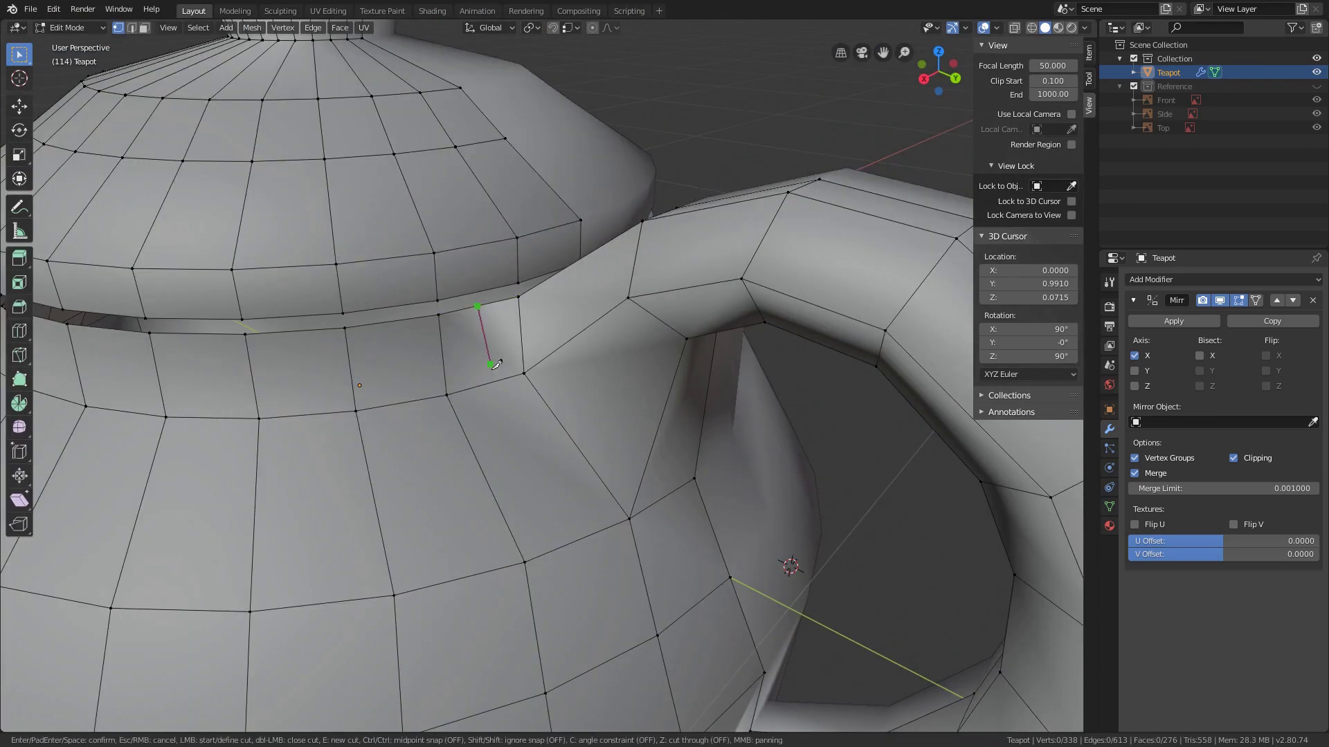
{"action": "left_click", "coordinate": [495, 381]}
{"action": "left_click", "coordinate": [578, 540]}
{"action": "left_click", "coordinate": [643, 579]}
{"action": "left_click", "coordinate": [715, 535]}
{"action": "key", "text": "Return"}
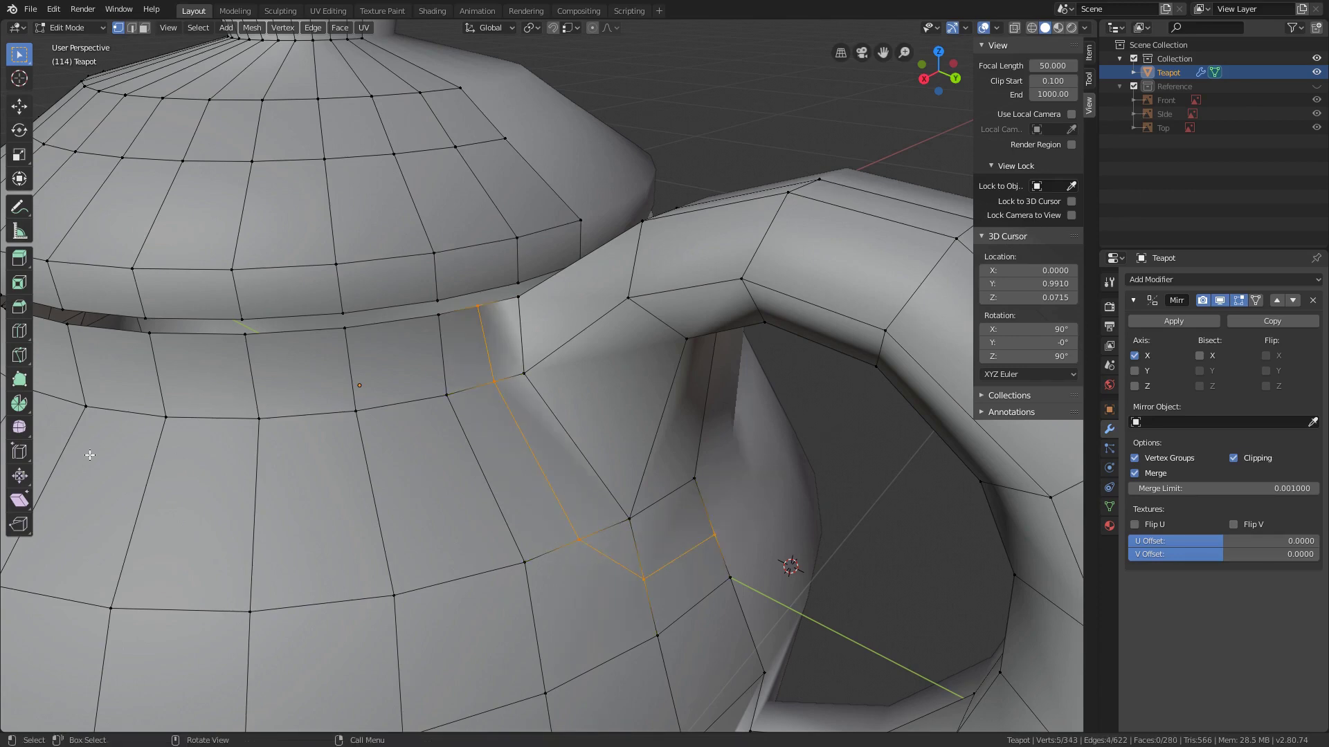
{"action": "left_click", "coordinate": [20, 452]}
{"action": "left_click_drag", "start_coordinate": [614, 561], "coordinate": [613, 502]}
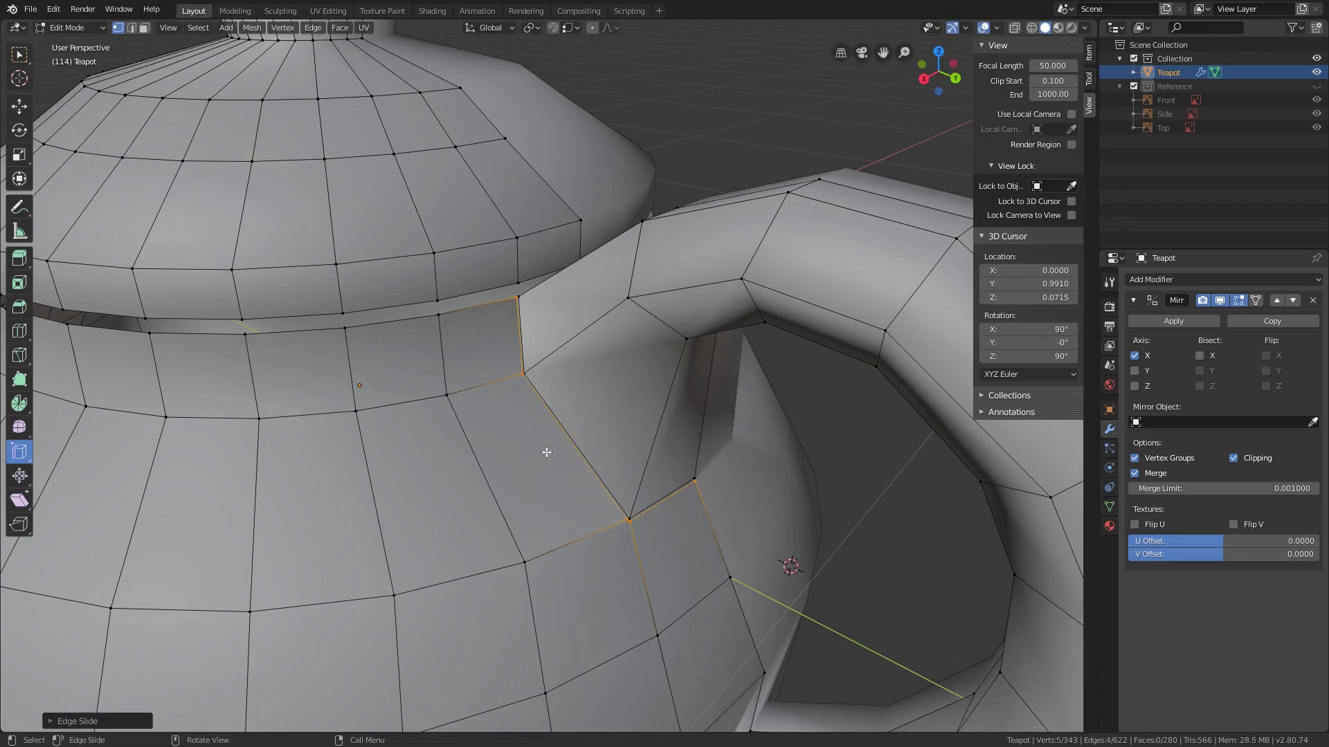
Merge the nearly overlapping vertices left by the slid edges at the lower side corner of the upper handle joint
{"action": "scroll", "coordinate": [692, 544], "scroll_direction": "up", "scroll_amount": 4}
{"action": "middle_click_drag", "start_coordinate": [713, 692], "coordinate": [388, 427], "text": "shift"}
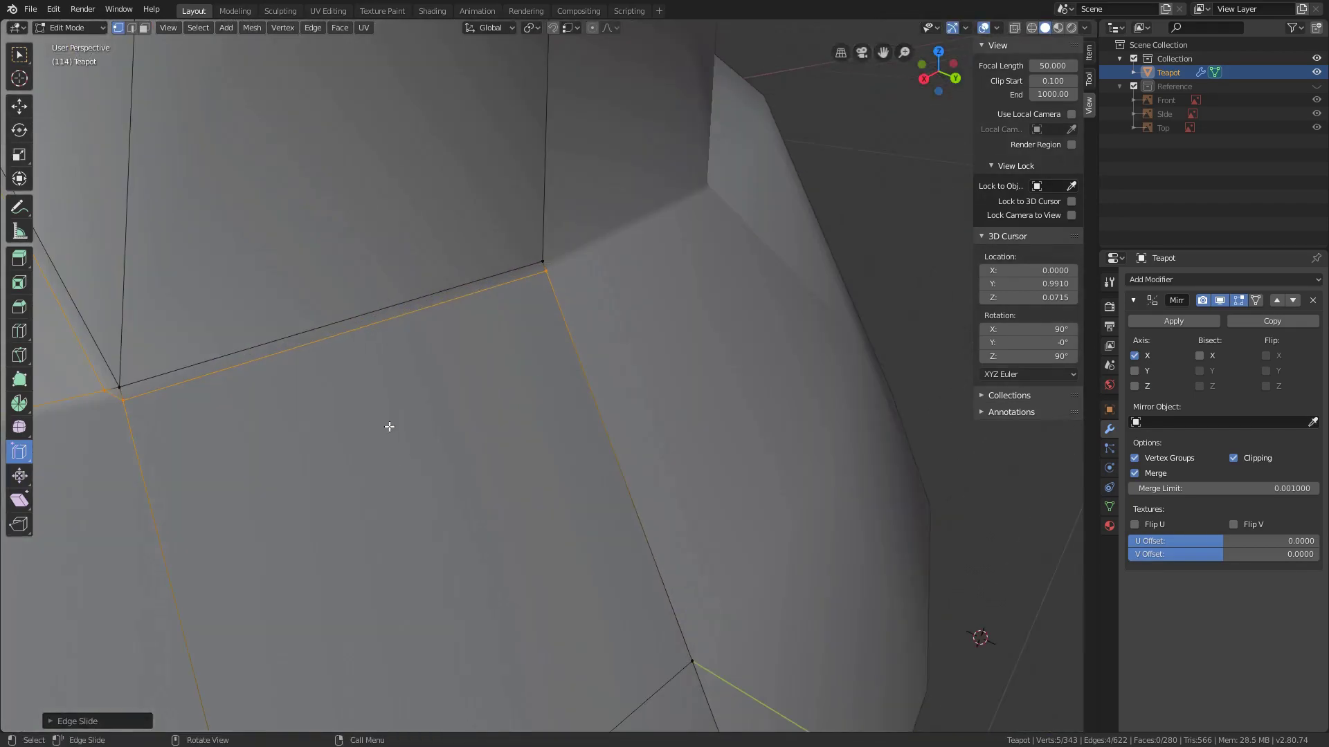
{"action": "middle_click_drag", "start_coordinate": [165, 350], "coordinate": [329, 371], "text": "shift"}
{"action": "left_click", "coordinate": [21, 60]}
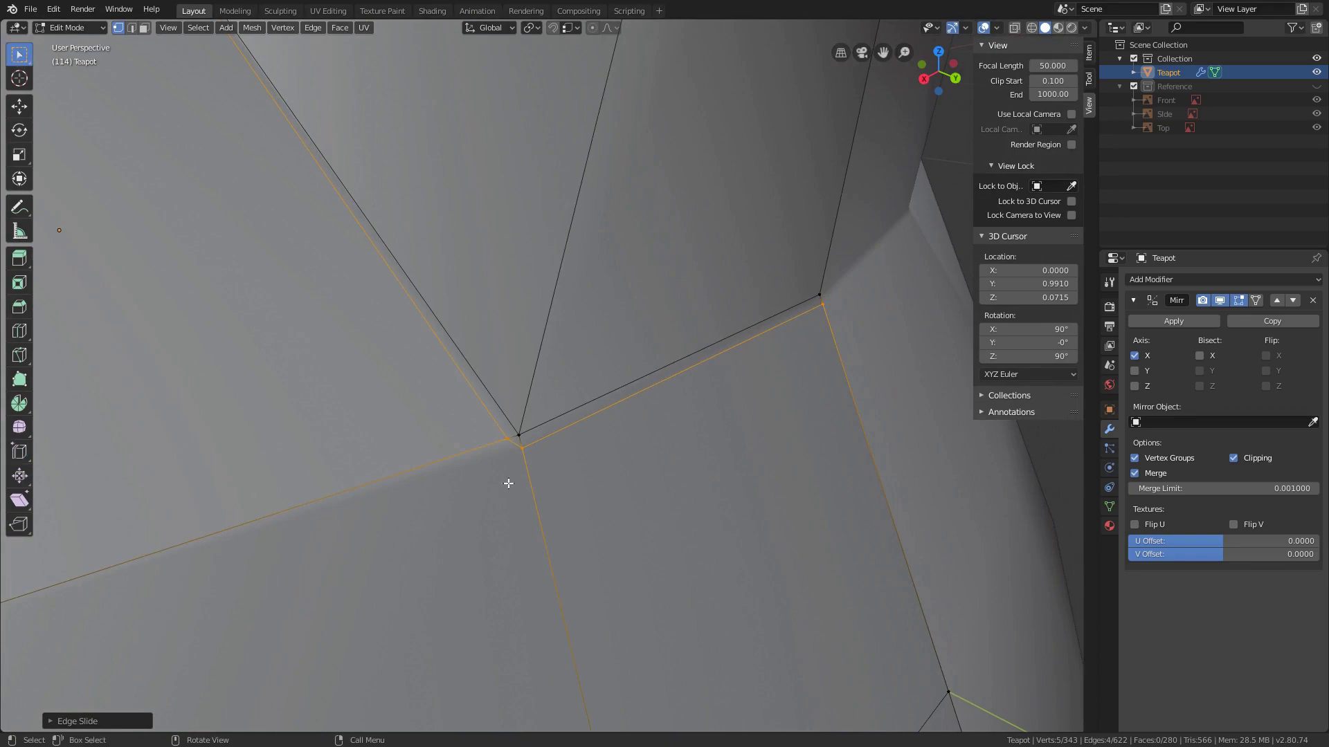
{"action": "key", "text": "m"}
{"action": "left_click", "coordinate": [559, 484]}
{"action": "scroll", "coordinate": [399, 371], "scroll_direction": "down", "scroll_amount": 8}
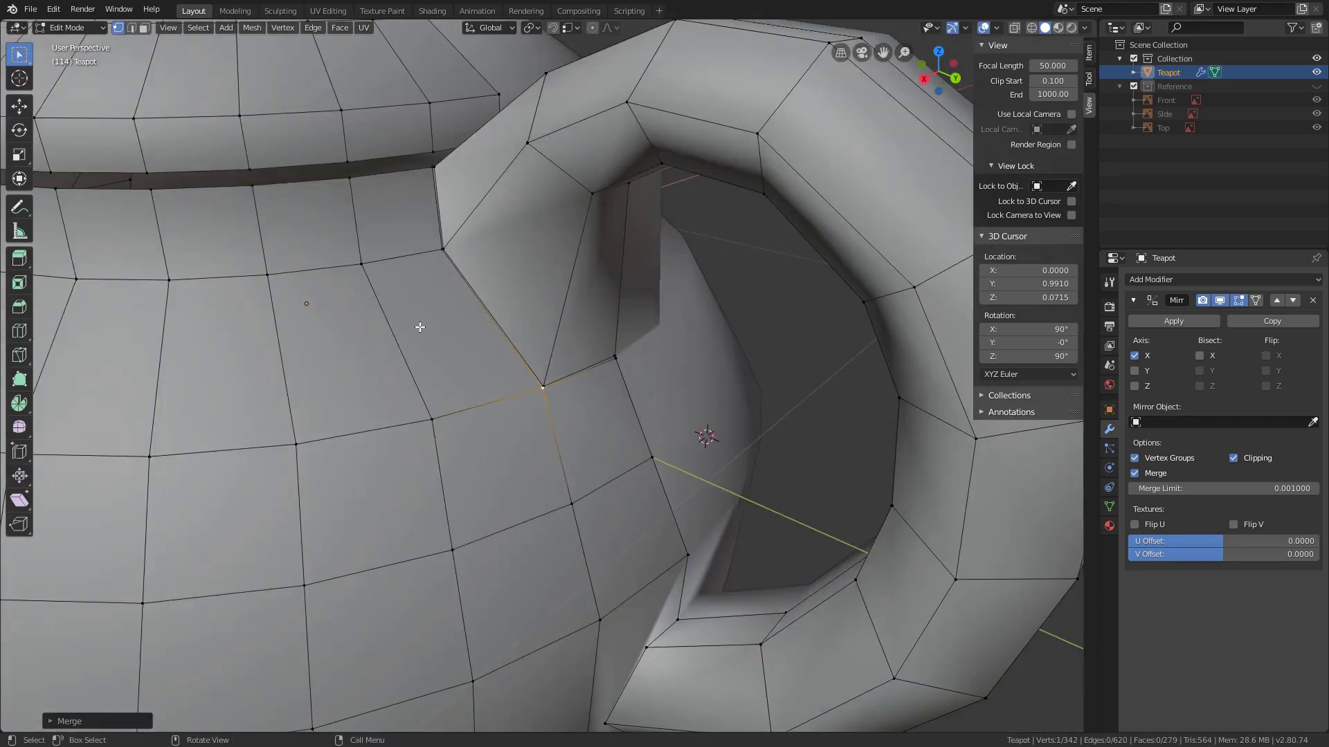
Check the joint's shading in Object Mode and merge the close vertices at the lower corner of the lower handle joint
{"action": "middle_click_drag", "start_coordinate": [418, 326], "coordinate": [450, 377]}
{"action": "key", "text": "Tab"}
{"action": "middle_click_drag", "start_coordinate": [560, 461], "coordinate": [501, 334]}
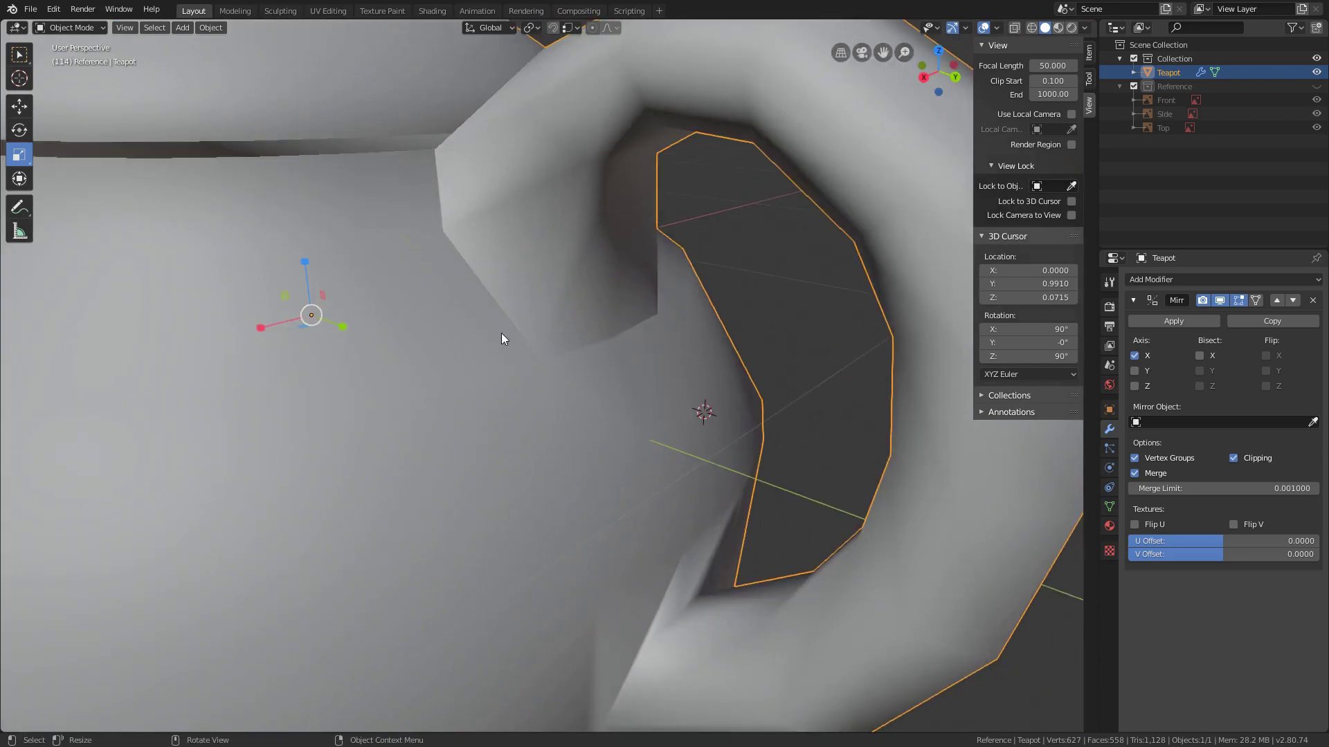
{"action": "middle_click_drag", "start_coordinate": [644, 323], "coordinate": [634, 352]}
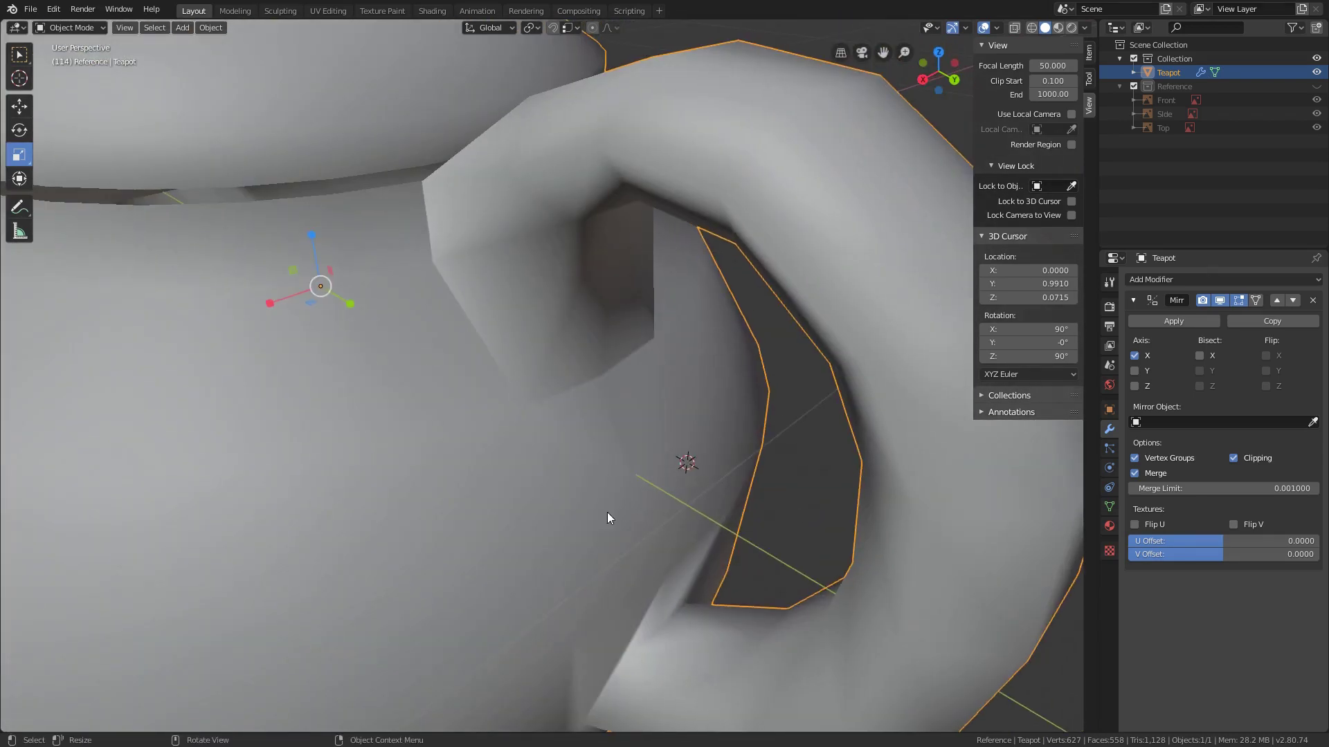
{"action": "middle_click_drag", "start_coordinate": [650, 602], "coordinate": [640, 535]}
{"action": "scroll", "coordinate": [598, 530], "scroll_direction": "down", "scroll_amount": 3}
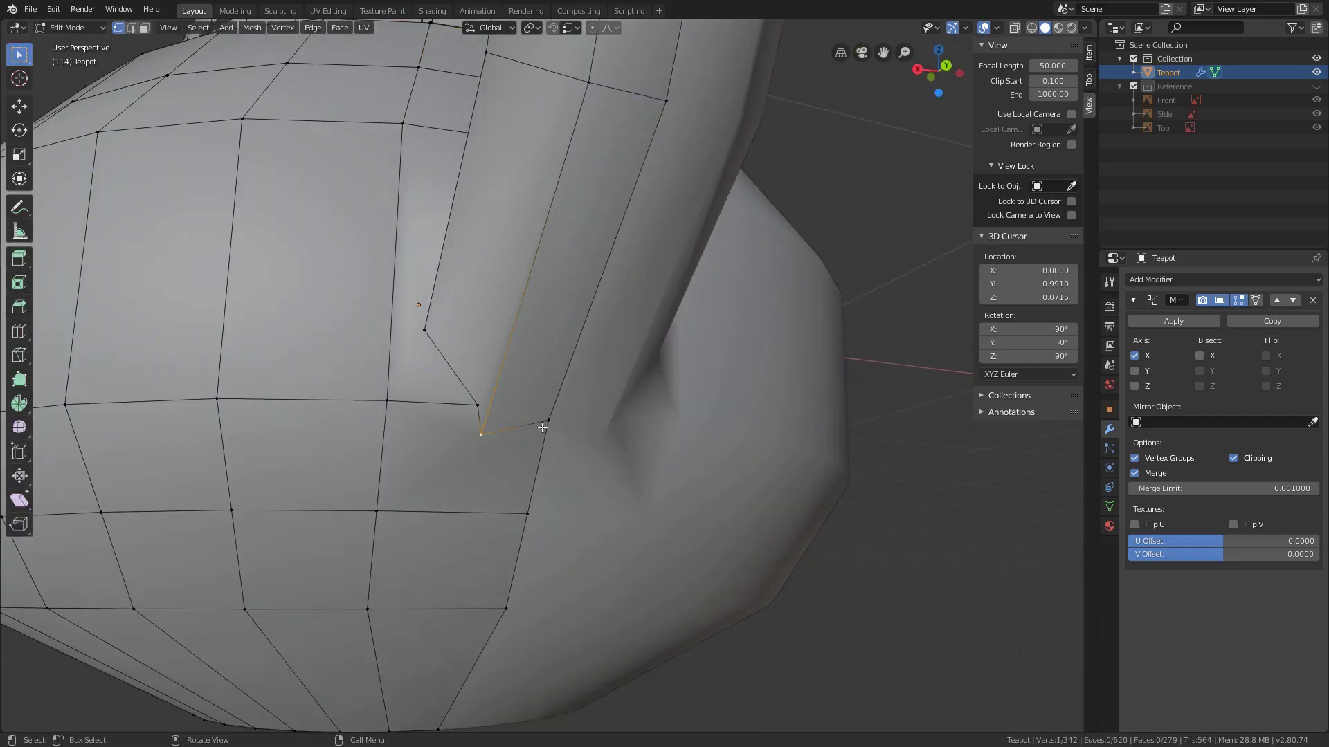
{"action": "left_click", "coordinate": [477, 405], "text": "shift"}
{"action": "key", "text": "m"}
{"action": "key", "text": "m"}
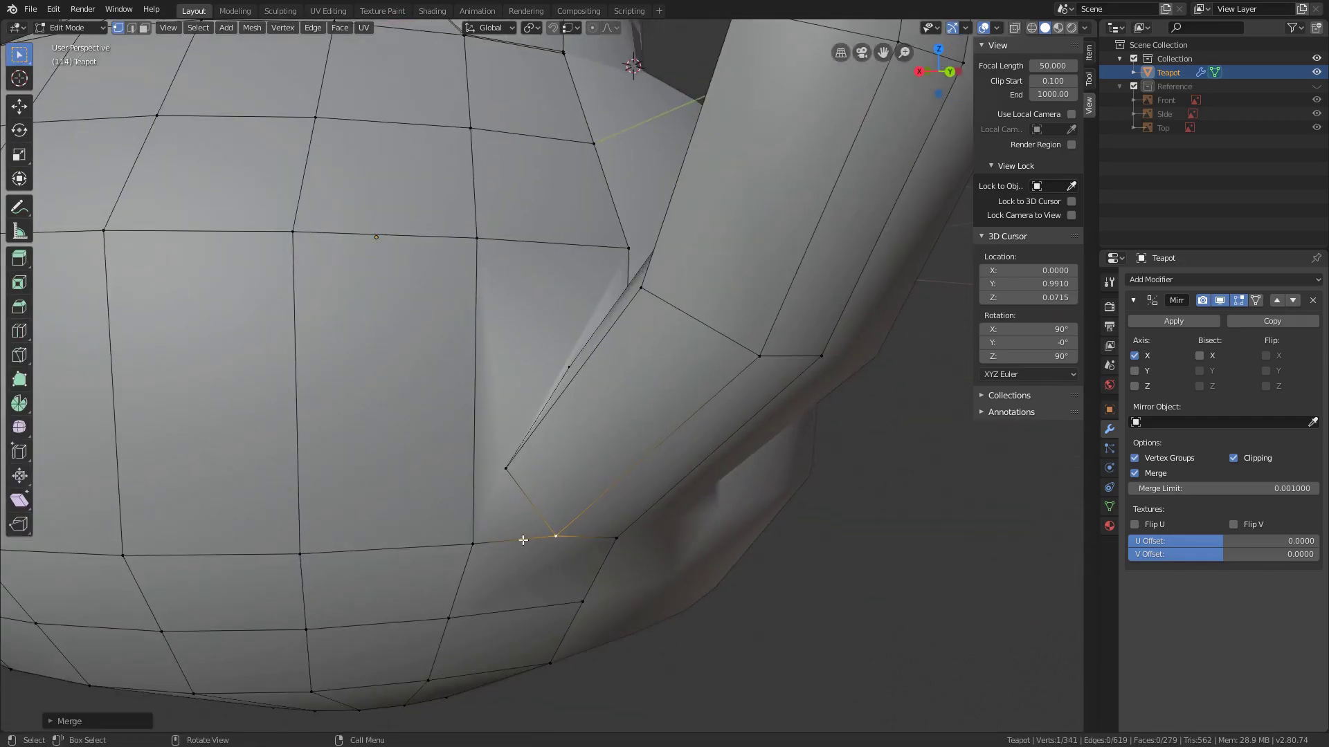
{"action": "key", "text": "m"}
{"action": "left_click", "coordinate": [427, 542]}
{"action": "middle_click_drag", "start_coordinate": [428, 543], "coordinate": [629, 463]}
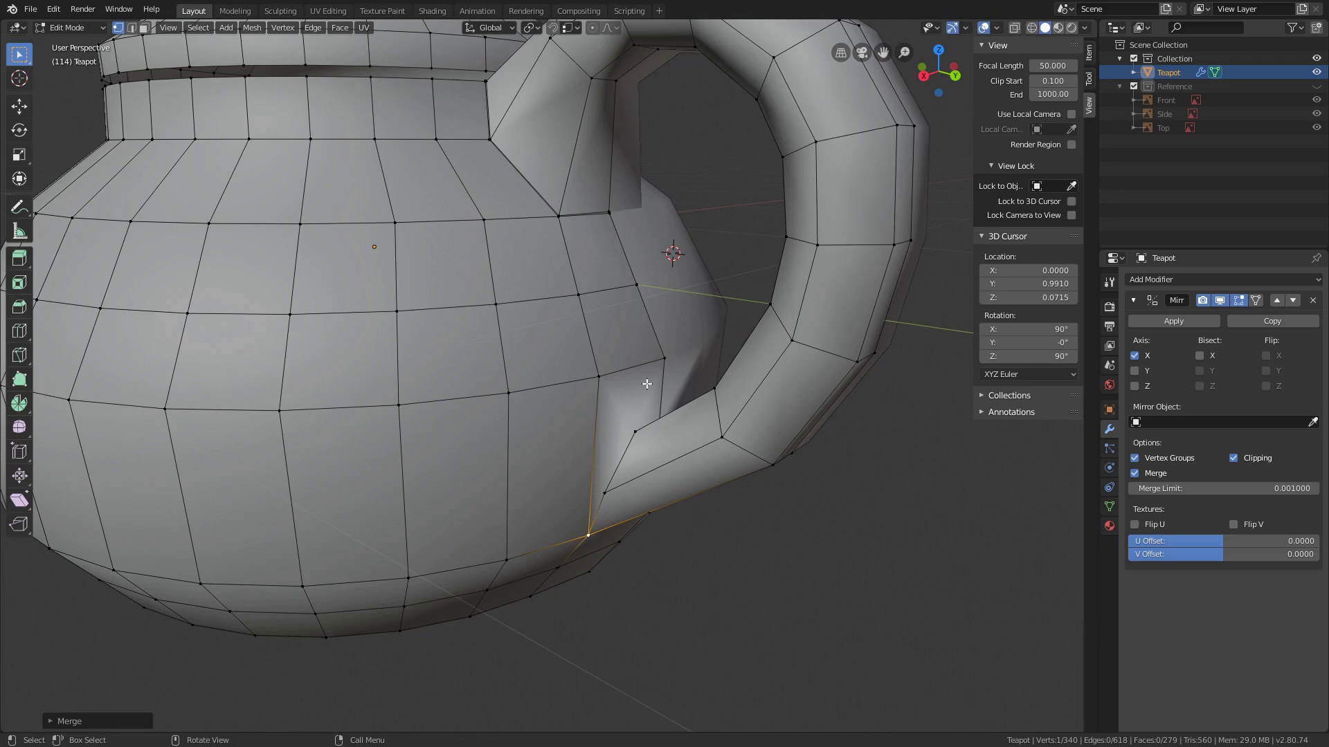
Add a horizontal loop cut around the lower body and merge its end vertex with the adjacent handle corner vertex
{"action": "scroll", "coordinate": [647, 384], "scroll_direction": "down", "scroll_amount": 3}
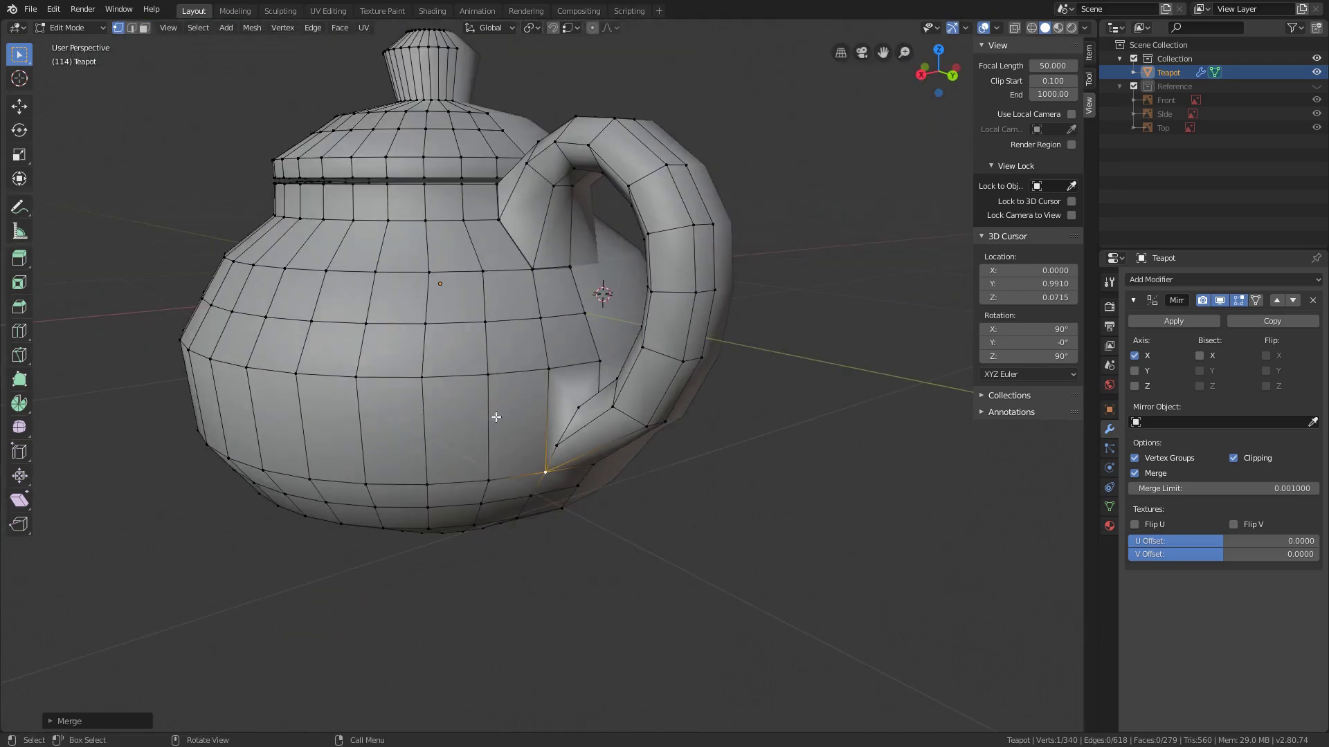
{"action": "key", "text": "ctrl+r"}
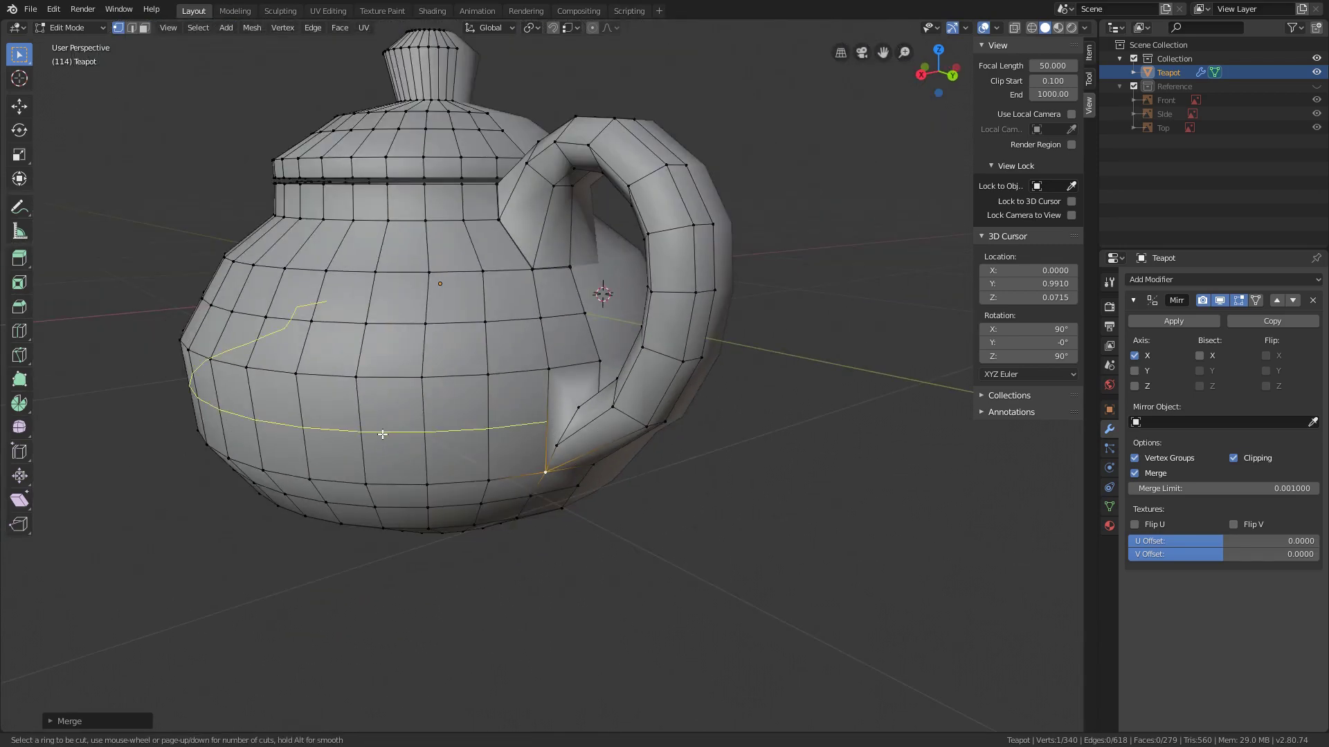
{"action": "left_click", "coordinate": [383, 433]}
{"action": "key", "text": "alt+m"}
{"action": "left_click", "coordinate": [572, 404]}
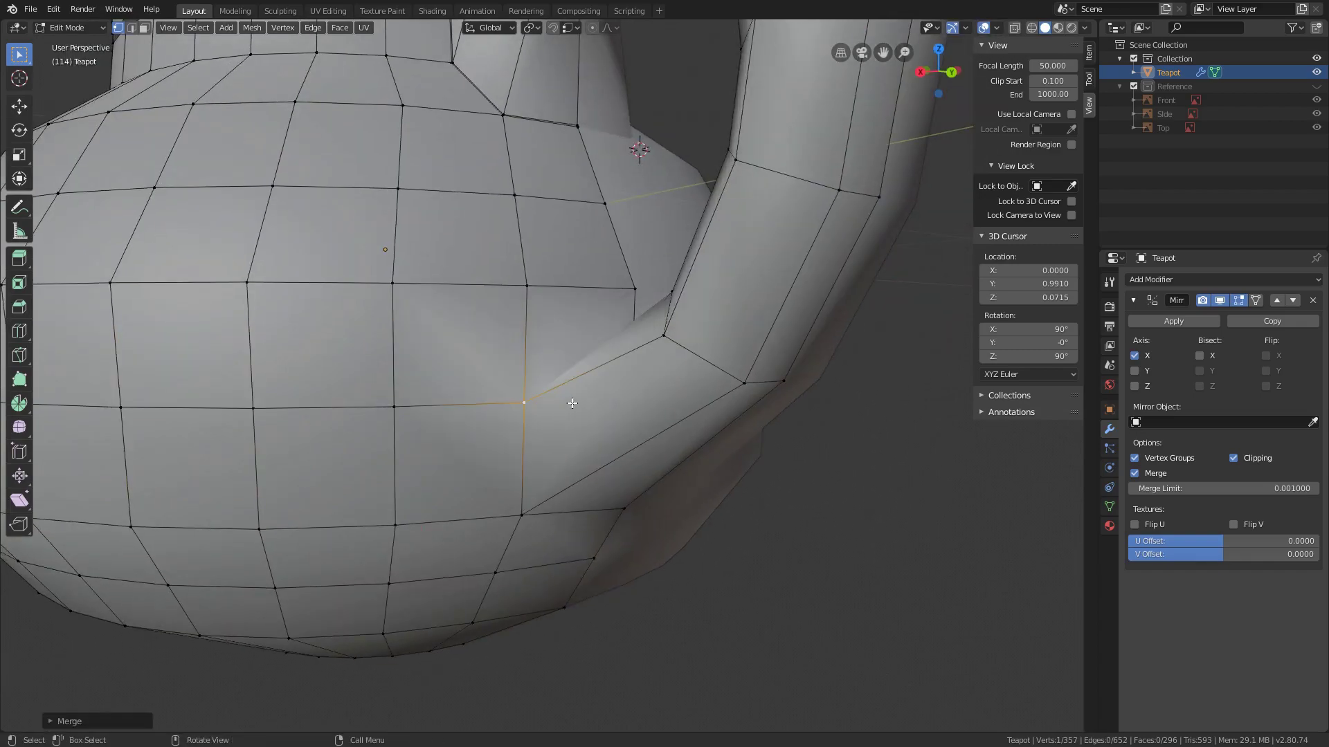
Knife-cut a new edge chain on the body around the underside and side of the lower handle joint
{"action": "key", "text": "k"}
{"action": "left_click", "coordinate": [600, 463]}
{"action": "left_click", "coordinate": [512, 465]}
{"action": "left_click", "coordinate": [481, 433]}
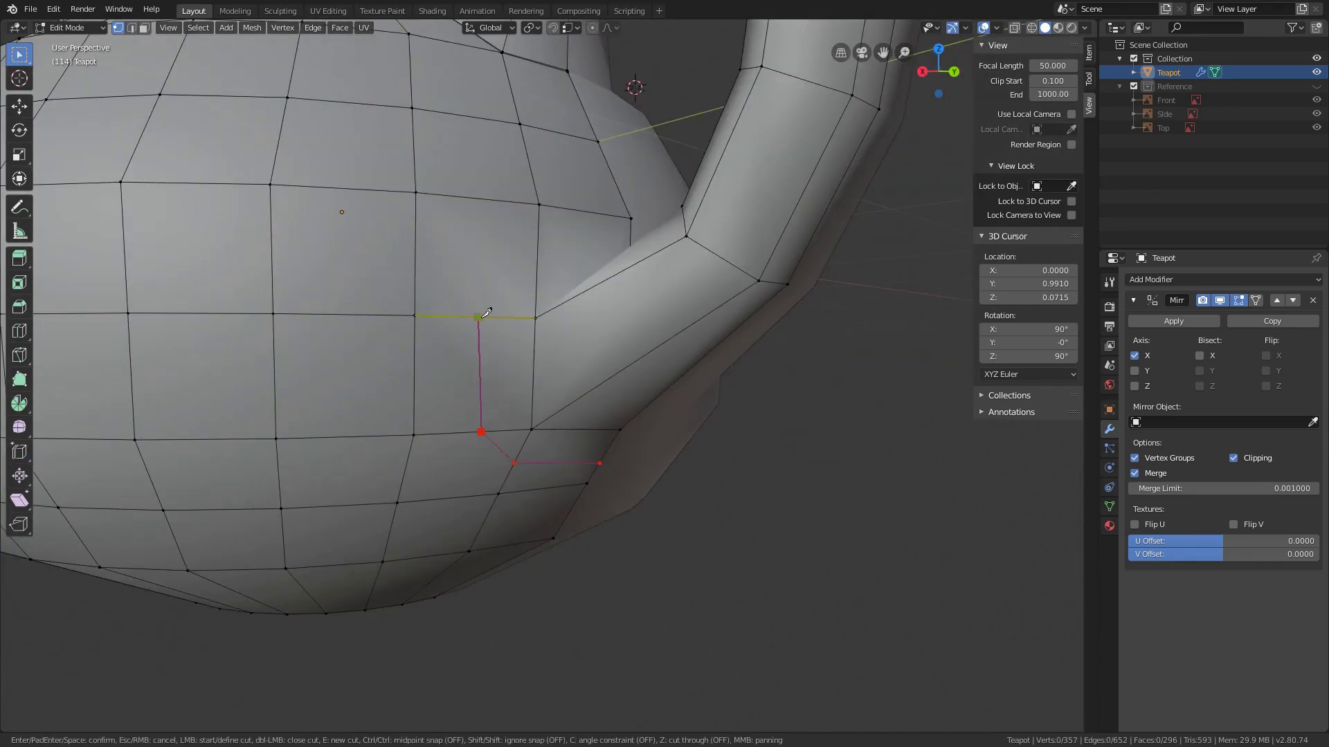
{"action": "left_click", "coordinate": [484, 313]}
{"action": "left_click", "coordinate": [538, 261]}
{"action": "key", "text": "Return"}
Extend the knife cut along the upper edge of the lower handle joint and slide the new edges against the joint's border
{"action": "key", "text": "k"}
{"action": "left_click", "coordinate": [570, 404]}
{"action": "left_click", "coordinate": [654, 365]}
{"action": "key", "text": "Return"}
{"action": "left_click", "coordinate": [19, 451]}
{"action": "left_click_drag", "start_coordinate": [463, 475], "coordinate": [564, 447]}
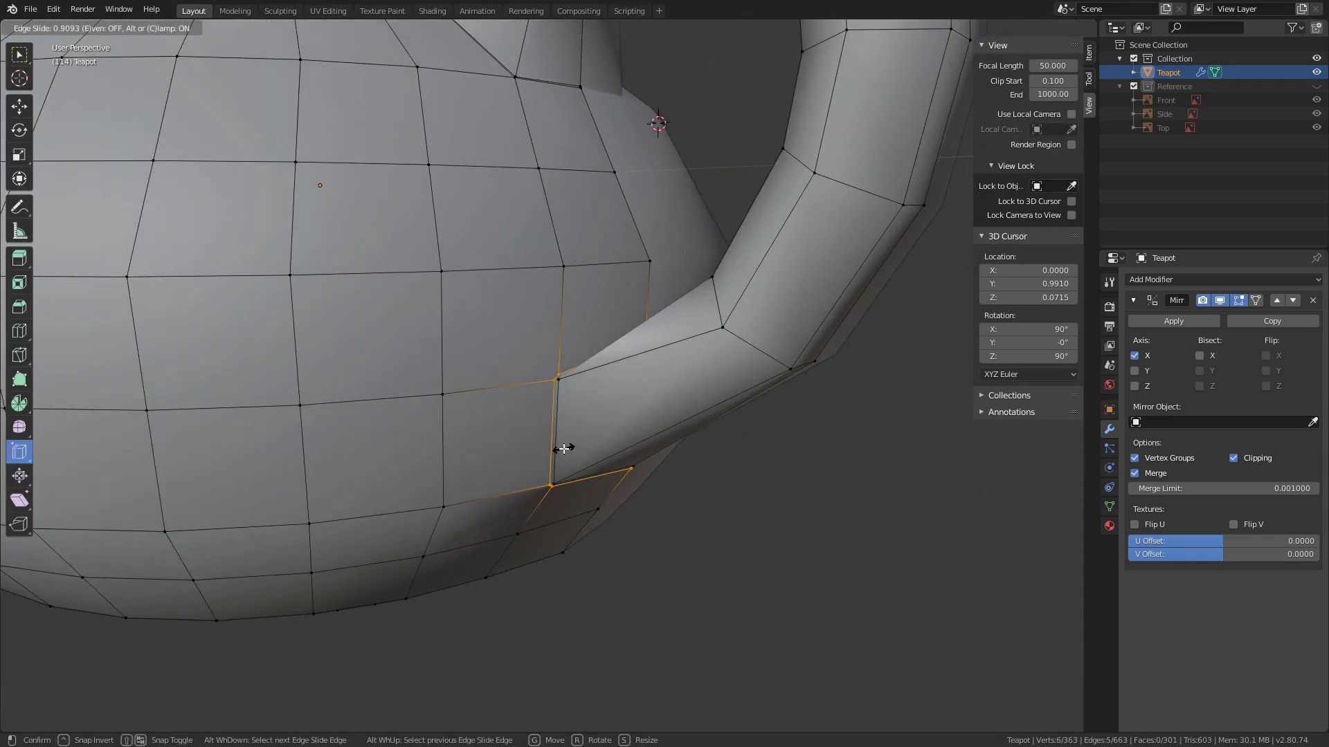
Merge the slid vertices into the neighbouring corner vertices along the side and underside of the lower handle joint
{"action": "scroll", "coordinate": [564, 448], "scroll_direction": "up", "scroll_amount": 3}
{"action": "scroll", "coordinate": [496, 483], "scroll_direction": "up", "scroll_amount": 3}
{"action": "key", "text": "alt+m"}
{"action": "left_click", "coordinate": [494, 225]}
{"action": "middle_click_drag", "start_coordinate": [544, 377], "coordinate": [662, 356]}
{"action": "left_click", "coordinate": [561, 564]}
{"action": "key", "text": "alt+m"}
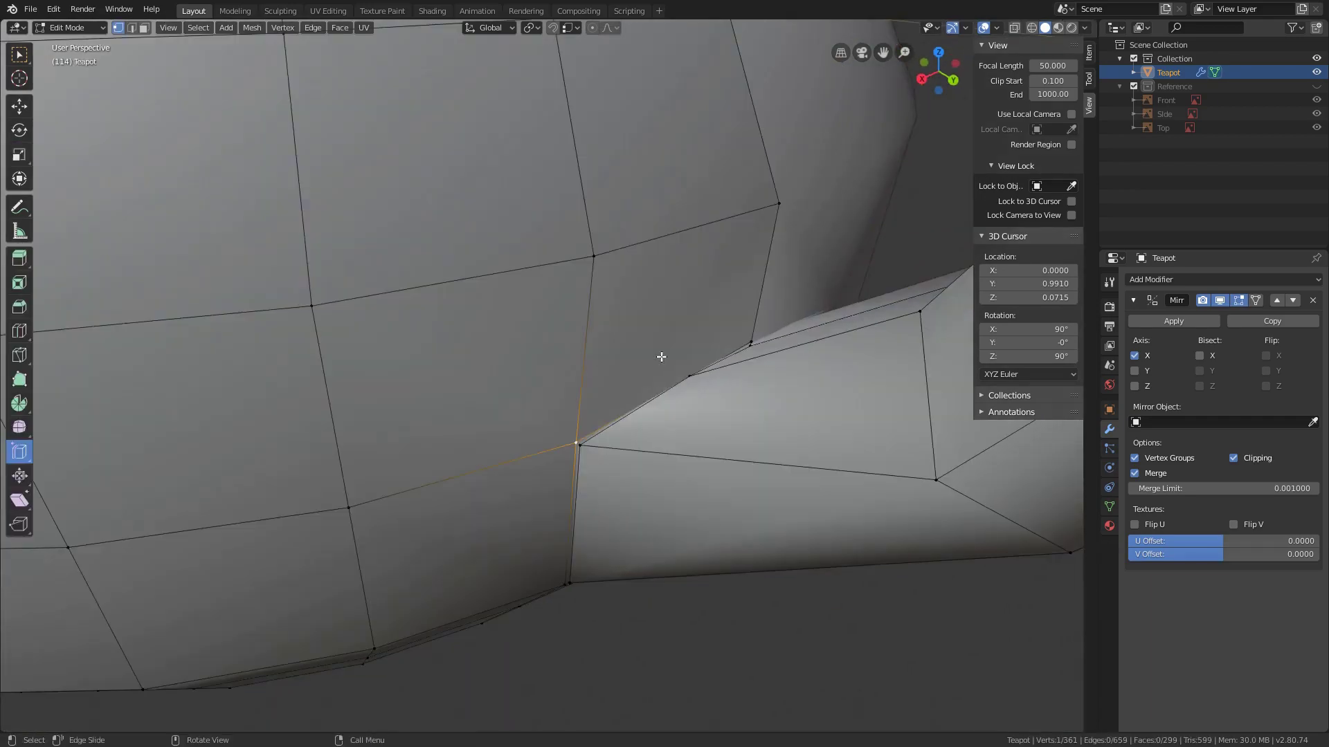
{"action": "scroll", "coordinate": [706, 471], "scroll_direction": "up", "scroll_amount": 4}
{"action": "left_click", "coordinate": [715, 519]}
{"action": "key", "text": "g"}
{"action": "middle_click_drag", "start_coordinate": [714, 519], "coordinate": [720, 386]}
Return to Object Mode and apply the teapot's Mirror modifier
{"action": "key", "text": "Tab"}
{"action": "scroll", "coordinate": [780, 398], "scroll_direction": "down", "scroll_amount": 2}
{"action": "scroll", "coordinate": [728, 350], "scroll_direction": "down", "scroll_amount": 3}
{"action": "scroll", "coordinate": [611, 316], "scroll_direction": "down", "scroll_amount": 5}
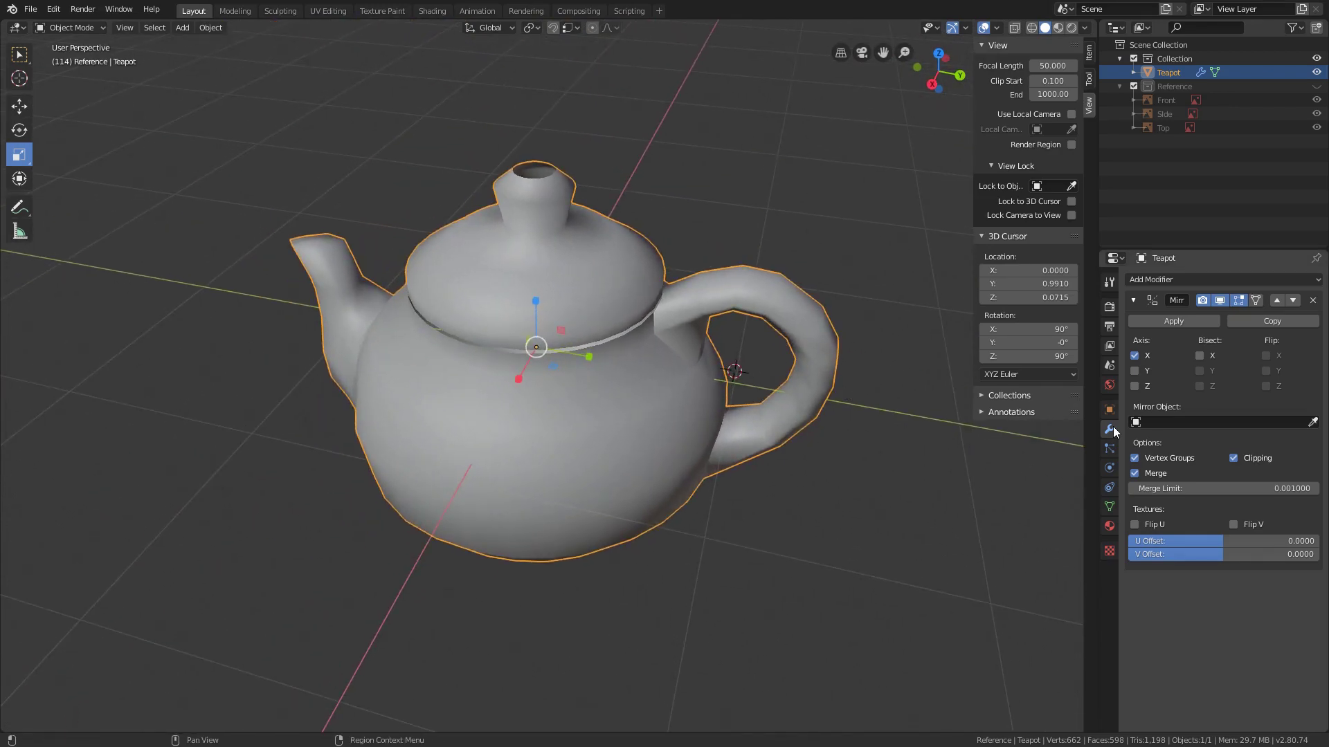
{"action": "left_click", "coordinate": [1178, 322]}
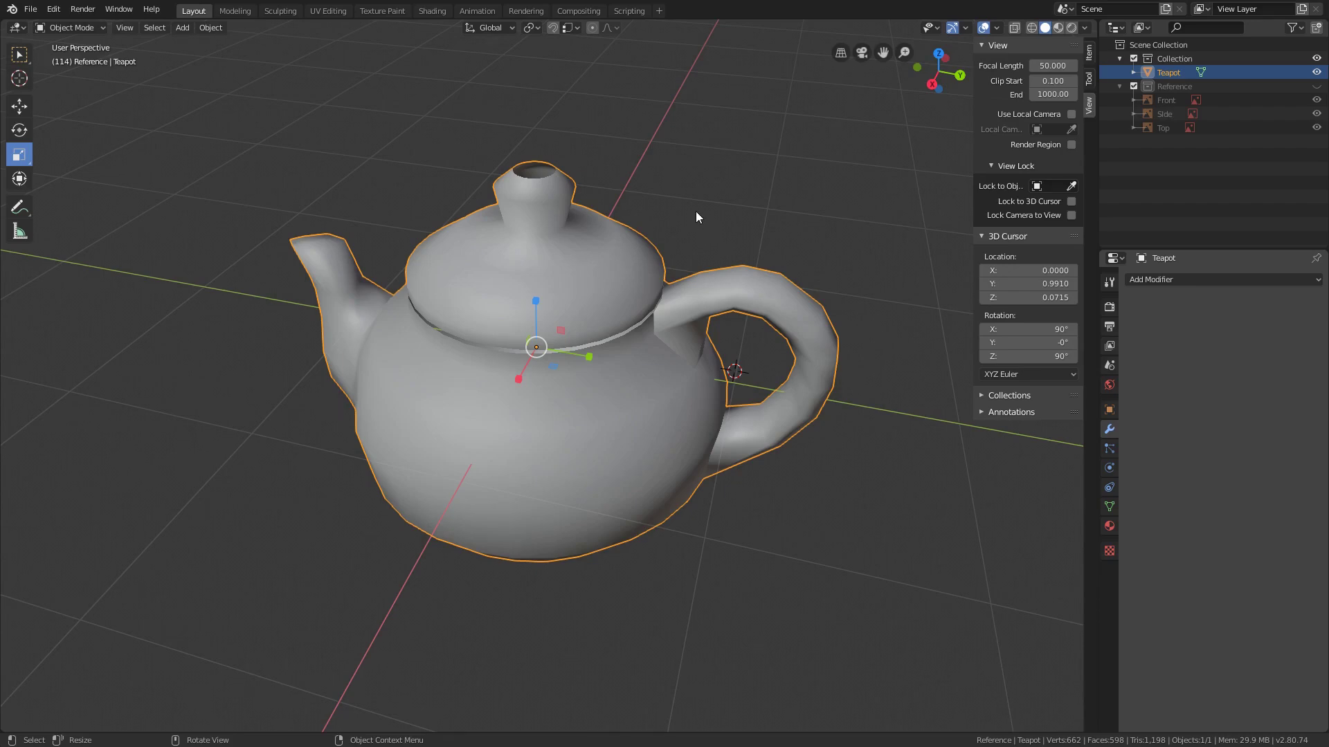
Select the open edge loop on top of the lid knob and fill it with a face
{"action": "middle_click_drag", "start_coordinate": [696, 212], "coordinate": [554, 265]}
{"action": "middle_click_drag", "start_coordinate": [602, 358], "coordinate": [602, 331]}
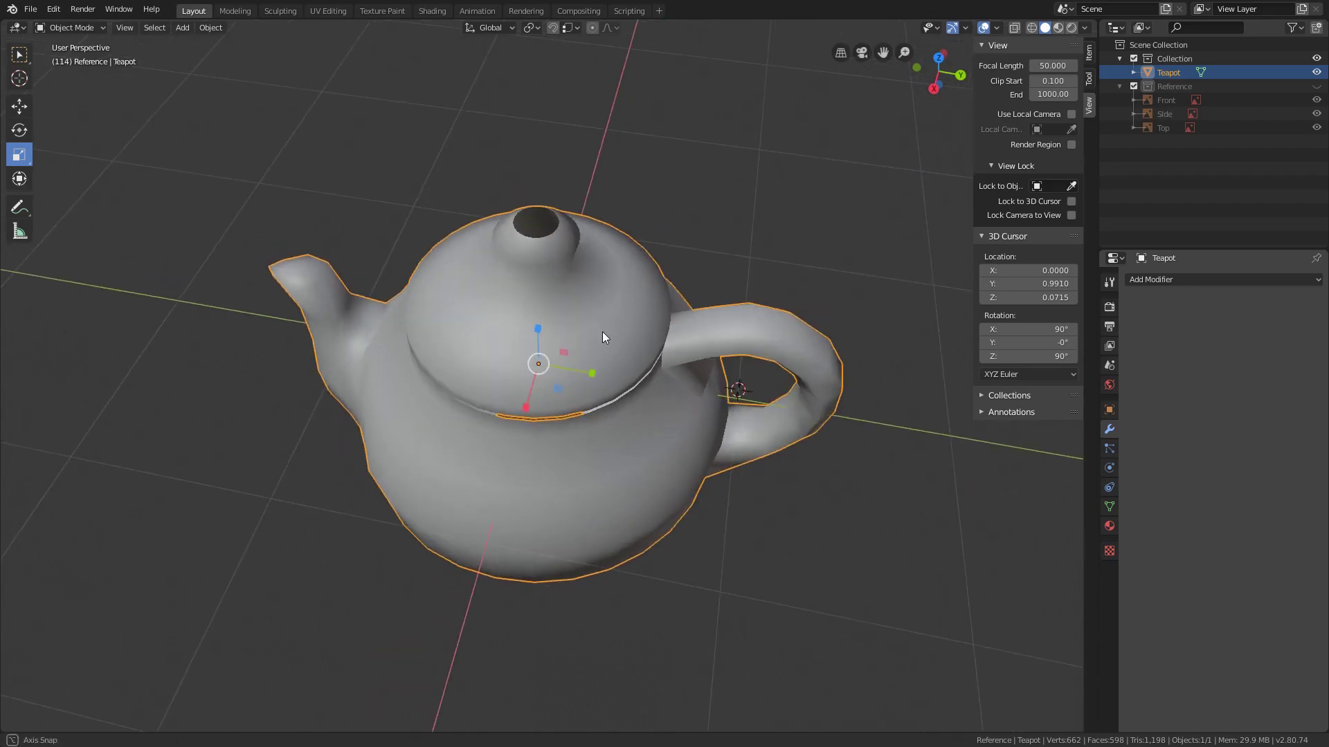
{"action": "key", "text": "Tab"}
{"action": "left_click", "coordinate": [542, 246], "text": "alt"}
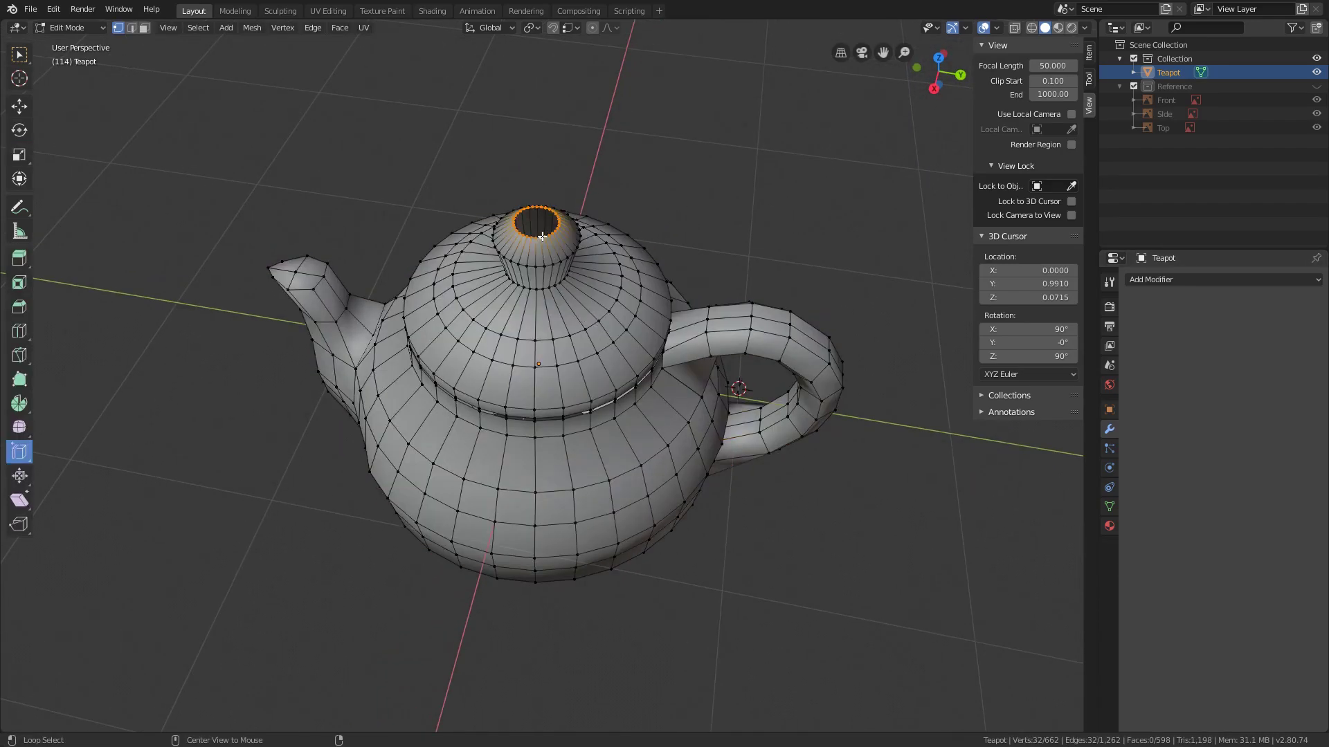
{"action": "middle_click_drag", "start_coordinate": [542, 245], "coordinate": [597, 331]}
{"action": "key", "text": "f"}
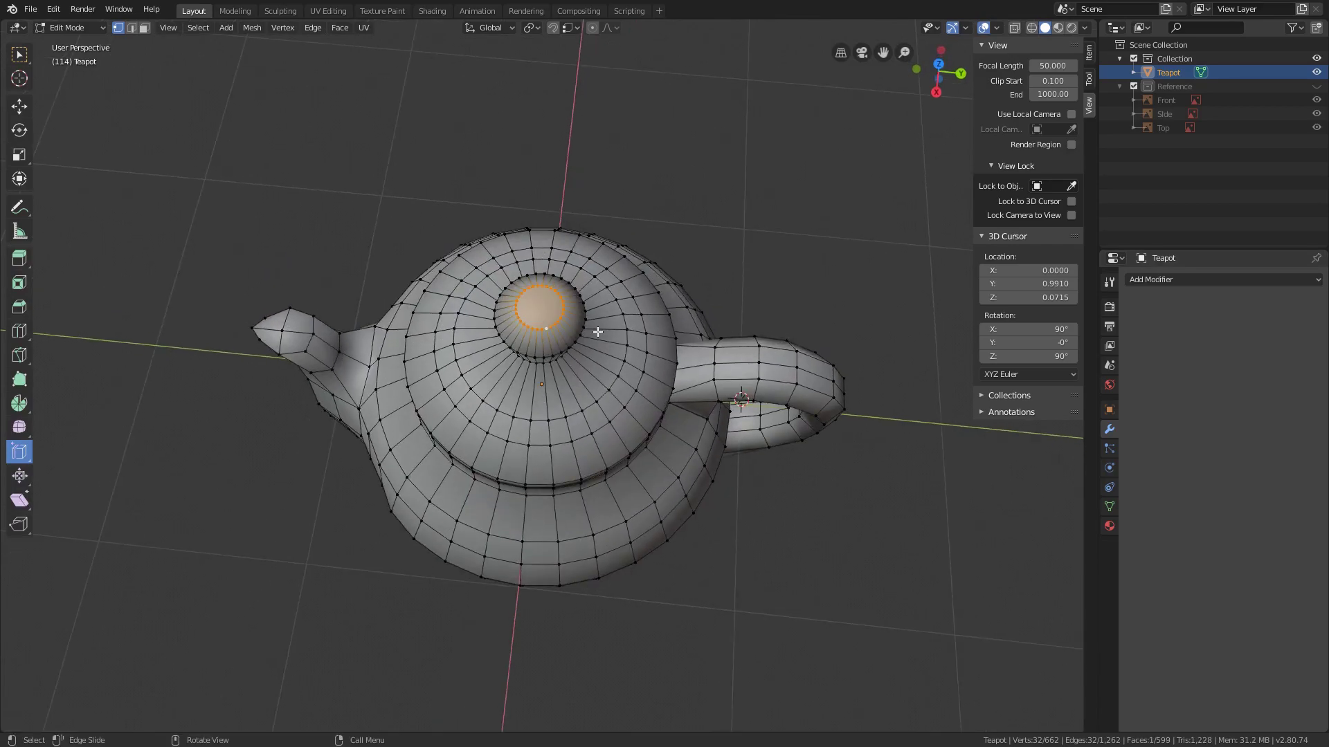
Fill the edge loop at the lid's lower rim and the open loop under the body with faces
{"action": "middle_click_drag", "start_coordinate": [581, 384], "coordinate": [585, 277]}
{"action": "left_click", "coordinate": [570, 257], "text": "alt"}
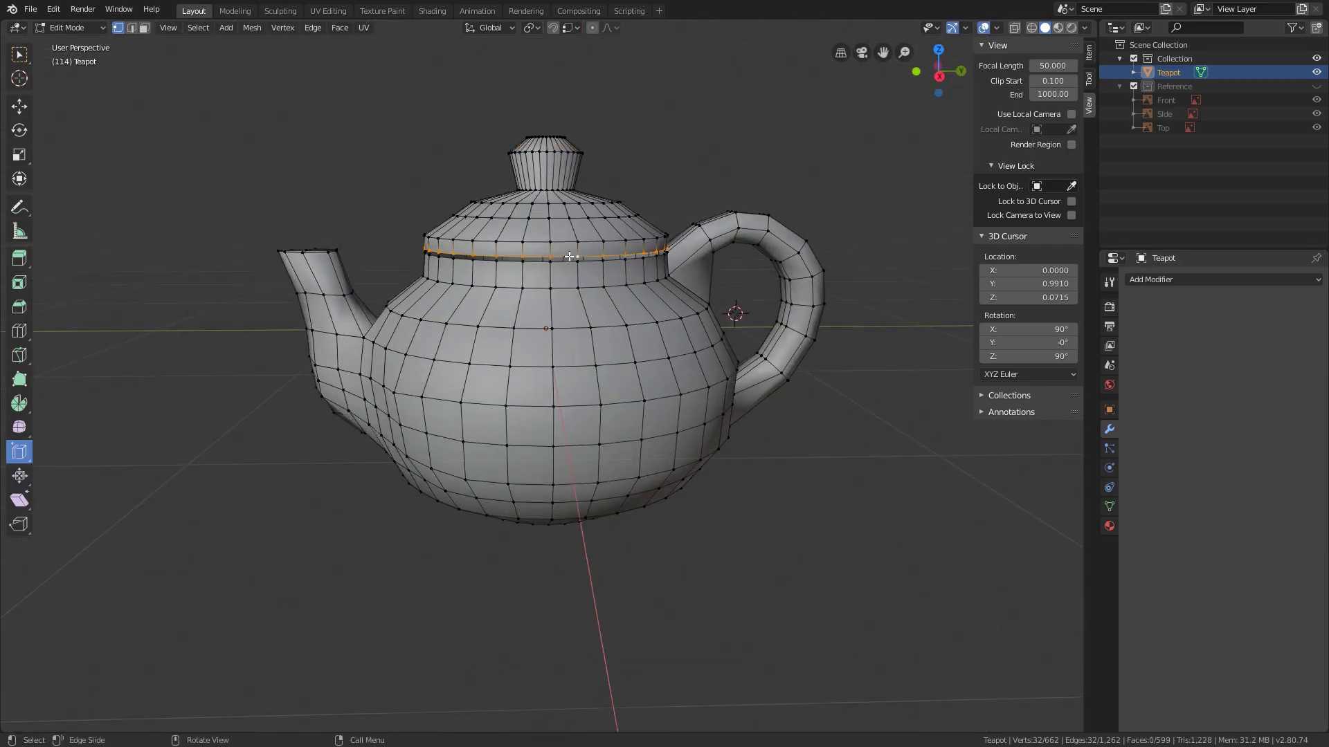
{"action": "key", "text": "f"}
{"action": "middle_click_drag", "start_coordinate": [625, 369], "coordinate": [609, 256]}
{"action": "left_click", "coordinate": [590, 358], "text": "alt"}
{"action": "key", "text": "f"}
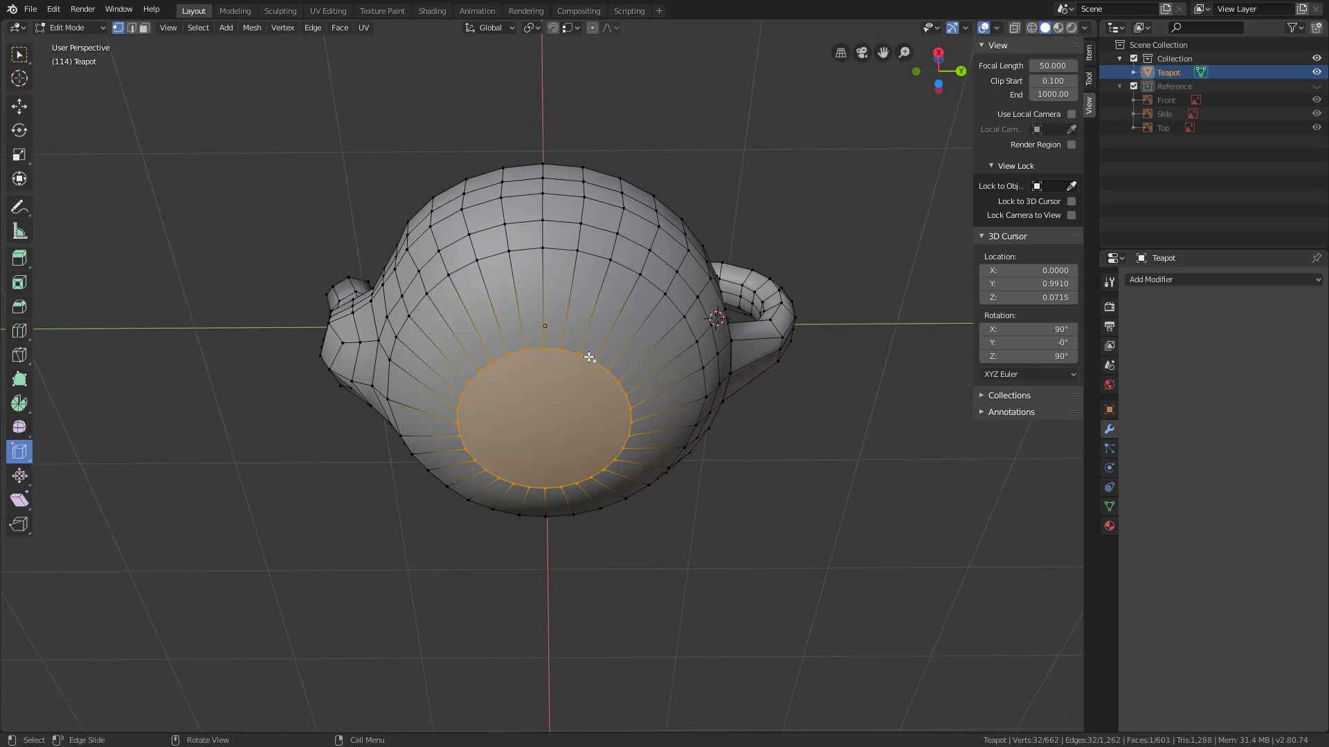
Return to Object Mode and deselect the teapot to view the closed model
{"action": "middle_click_drag", "start_coordinate": [604, 205], "coordinate": [554, 347]}
{"action": "scroll", "coordinate": [555, 347], "scroll_direction": "down", "scroll_amount": 3}
{"action": "key", "text": "Tab"}
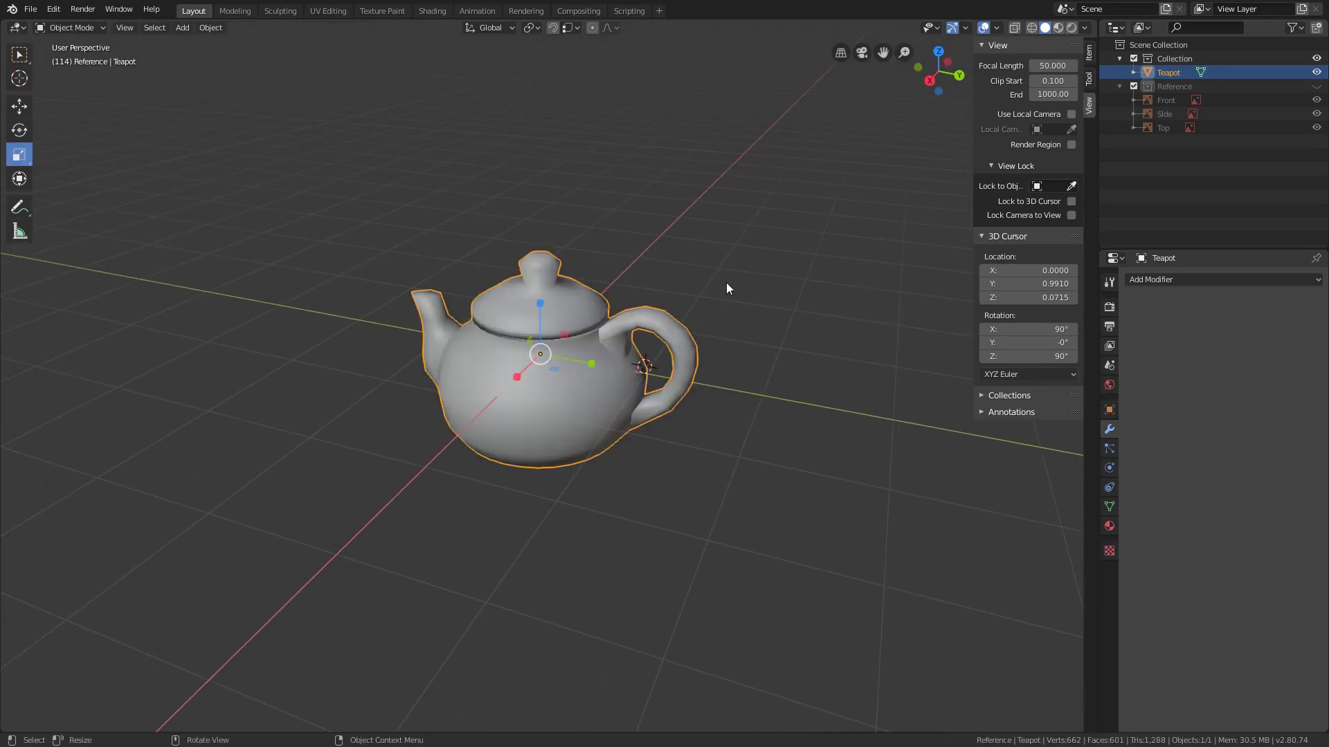
{"action": "left_click", "coordinate": [769, 273]}
{"action": "middle_click_drag", "start_coordinate": [744, 266], "coordinate": [755, 263]}
{"action": "scroll", "coordinate": [756, 263], "scroll_direction": "up", "scroll_amount": 2}
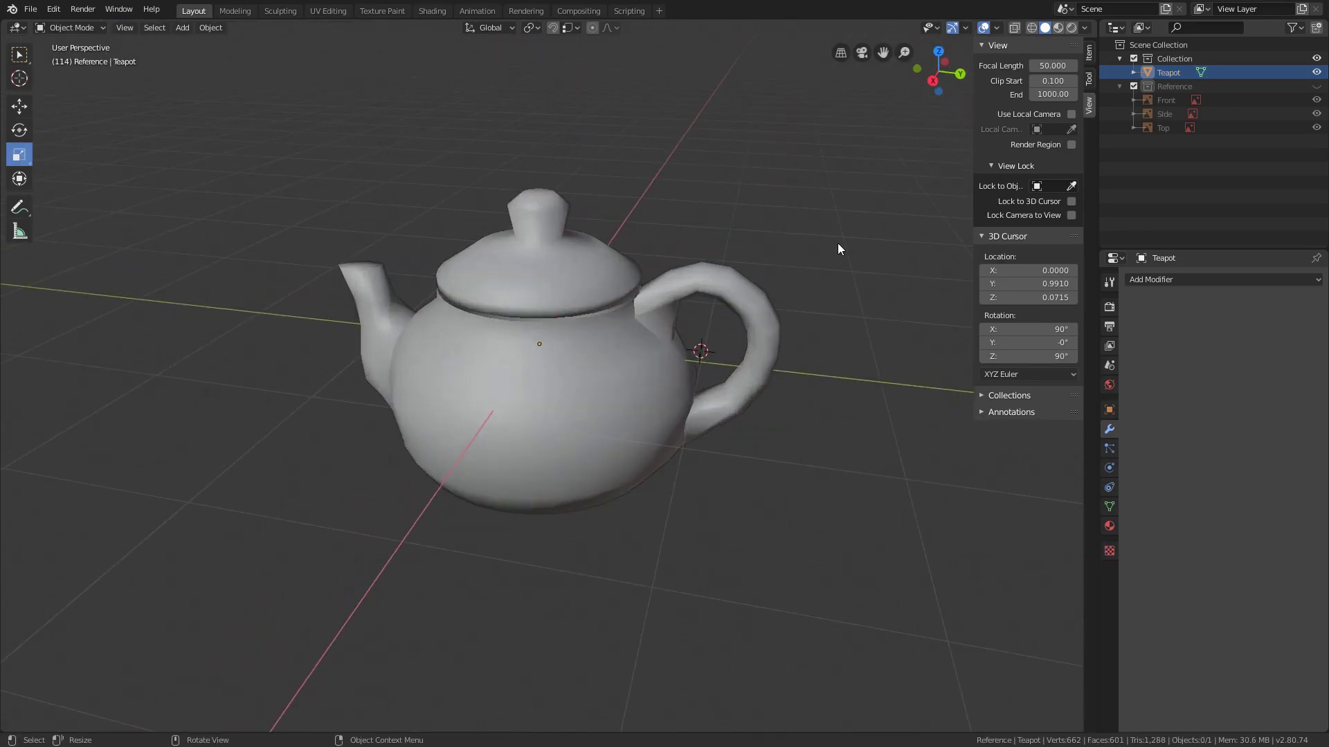